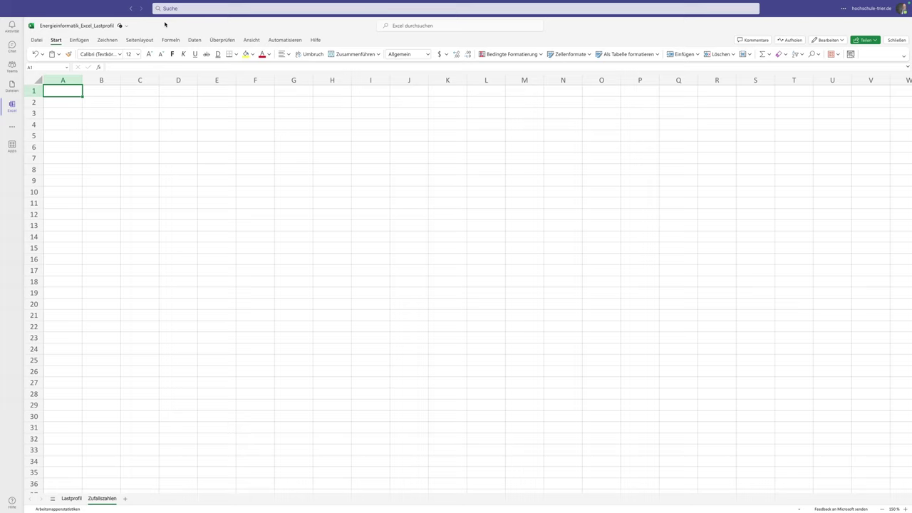
# Step: Enter =ZUFALLSZAHL() in cell A1 and reselect A1 to view its random value
pyautogui.write('=')
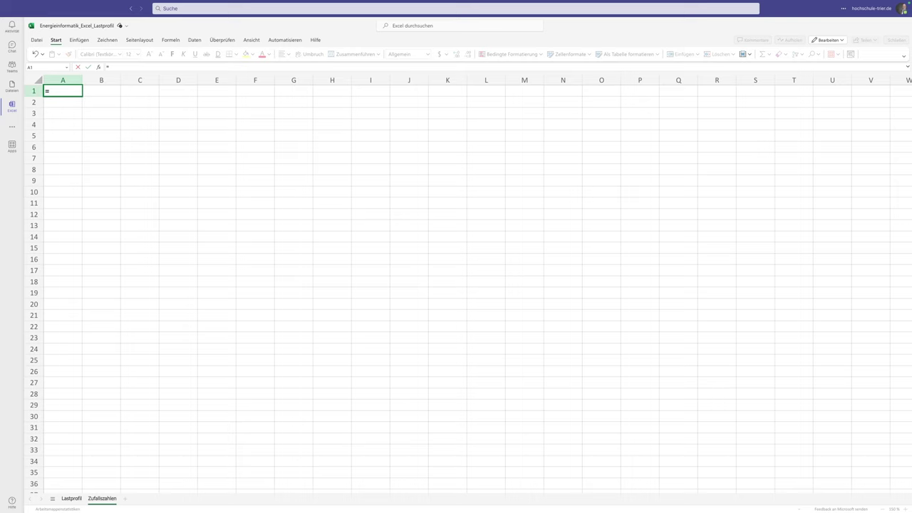
pyautogui.write('ZUFA')
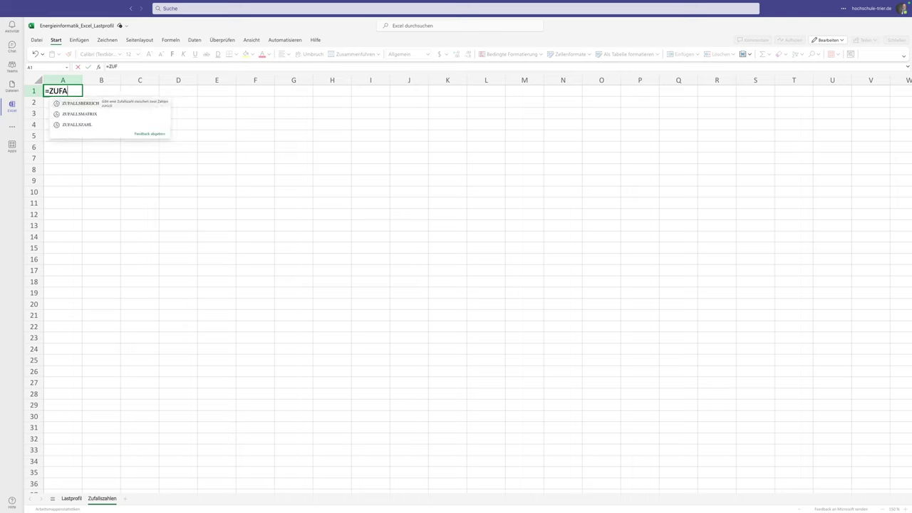
pyautogui.write('LLS')
pyautogui.write('ZAHL(')
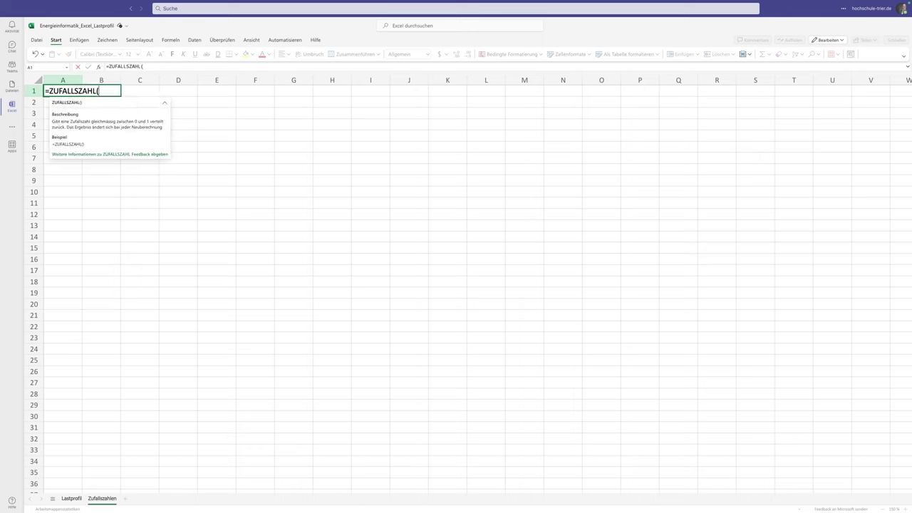
pyautogui.write(')')
pyautogui.press('Return')
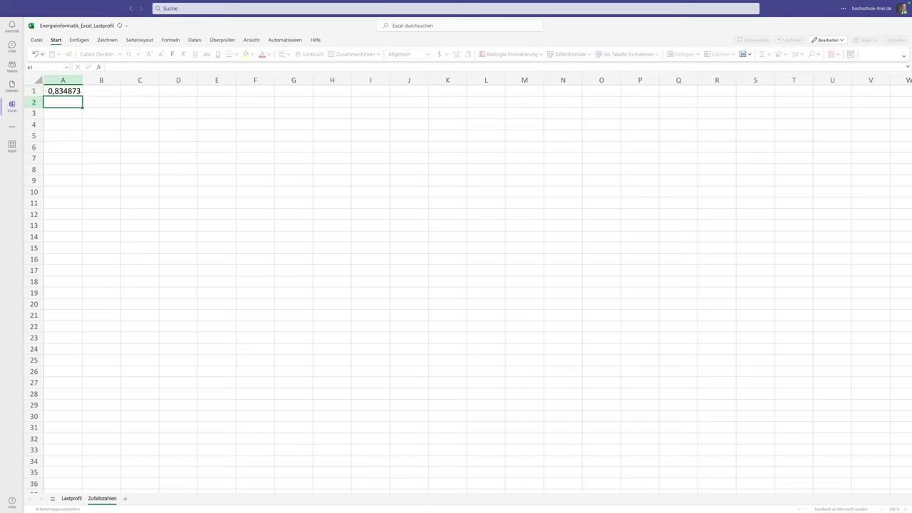
pyautogui.click(63, 90)
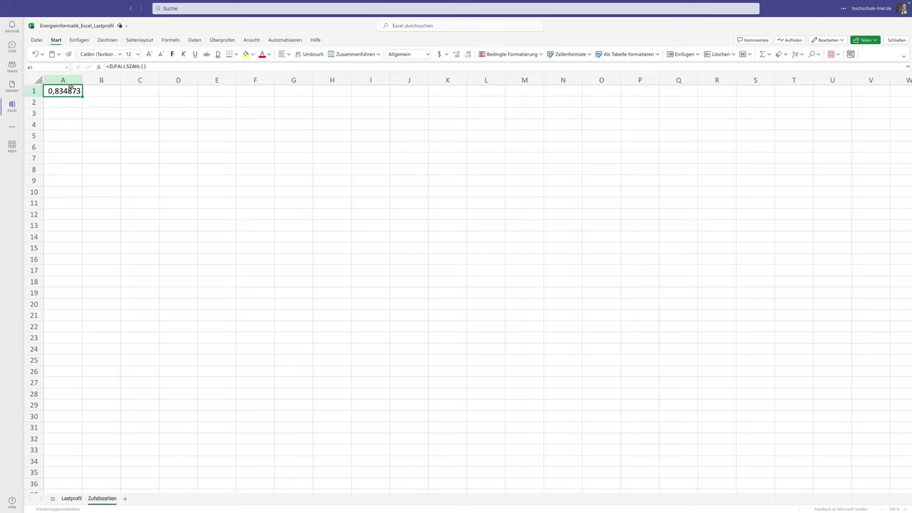
# Step: Drag A1's =ZUFALLSZAHL() formula down through A500 with the fill handle
pyautogui.moveTo(83, 95); pyautogui.dragTo(83, 498)
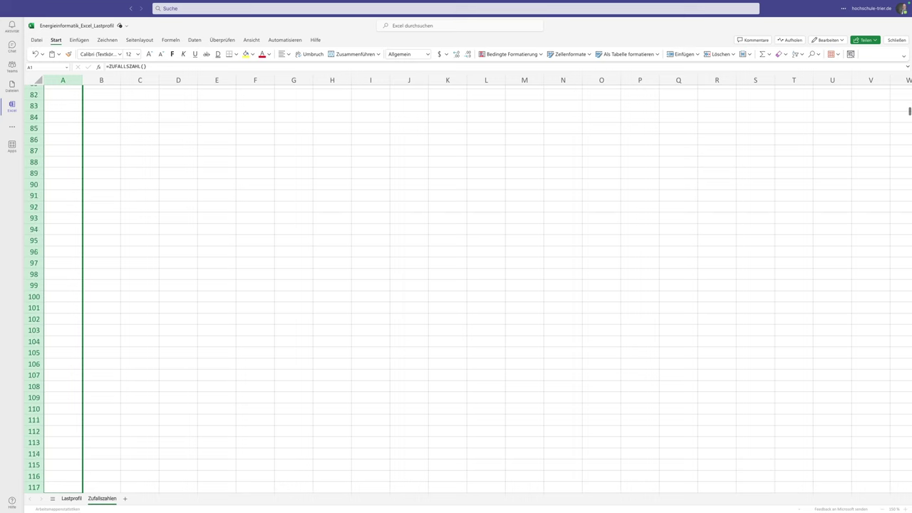
pyautogui.moveTo(82, 498); pyautogui.dragTo(83, 499)
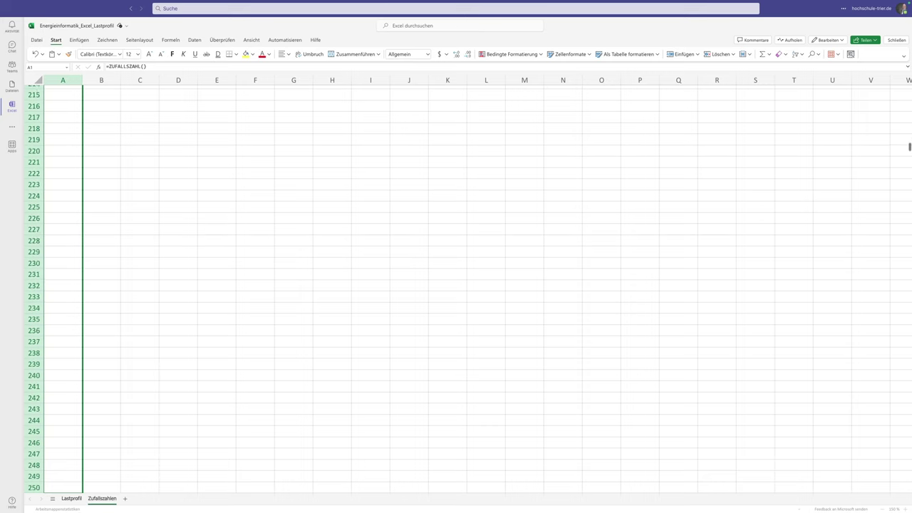
pyautogui.moveTo(82, 499); pyautogui.dragTo(83, 498)
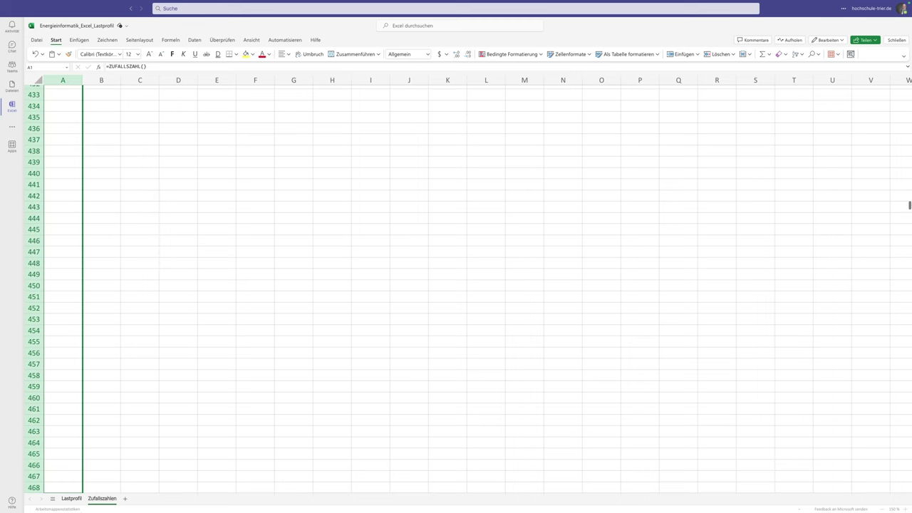
pyautogui.moveTo(83, 499); pyautogui.dragTo(78, 288)
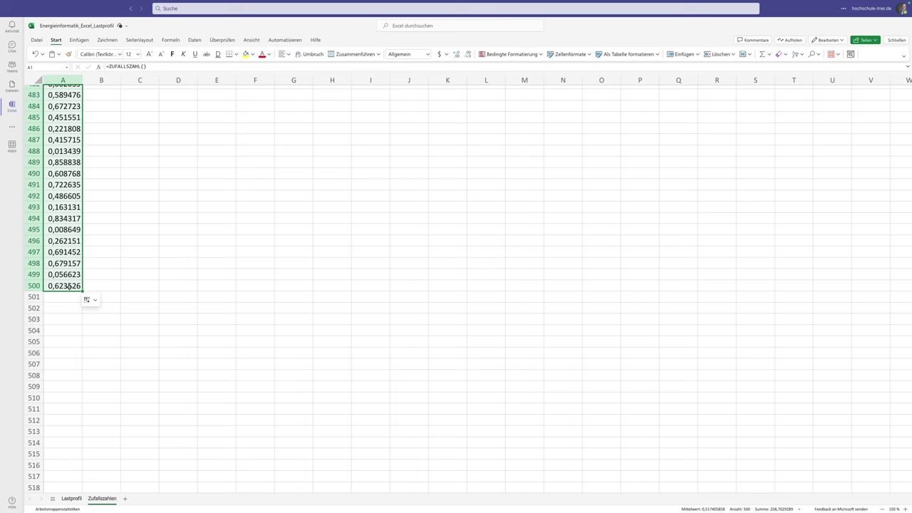
pyautogui.hotkey('ctrl', 'Home')
pyautogui.press('Right')
pyautogui.press('Right')
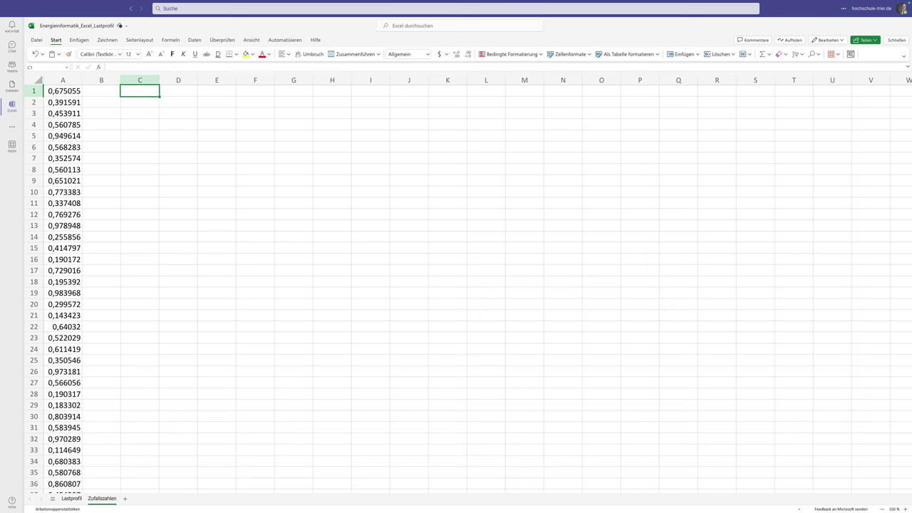
pyautogui.write('a')
pyautogui.press('Return')
pyautogui.press('Up')
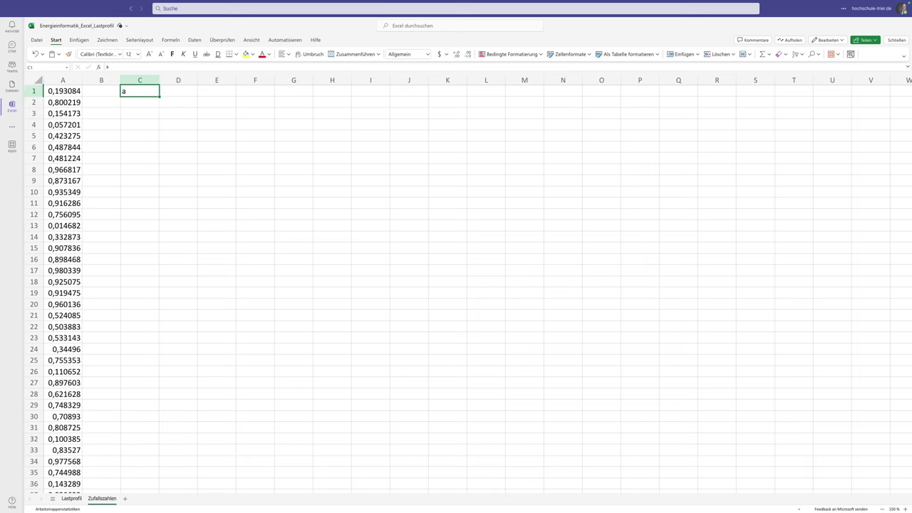
pyautogui.write('d')
pyautogui.press('Return')
pyautogui.press('Up')
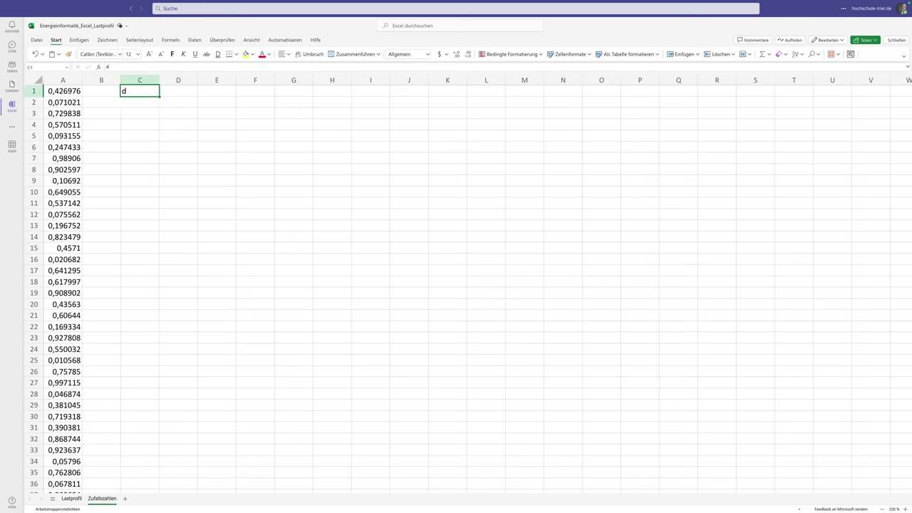
pyautogui.press('Delete')
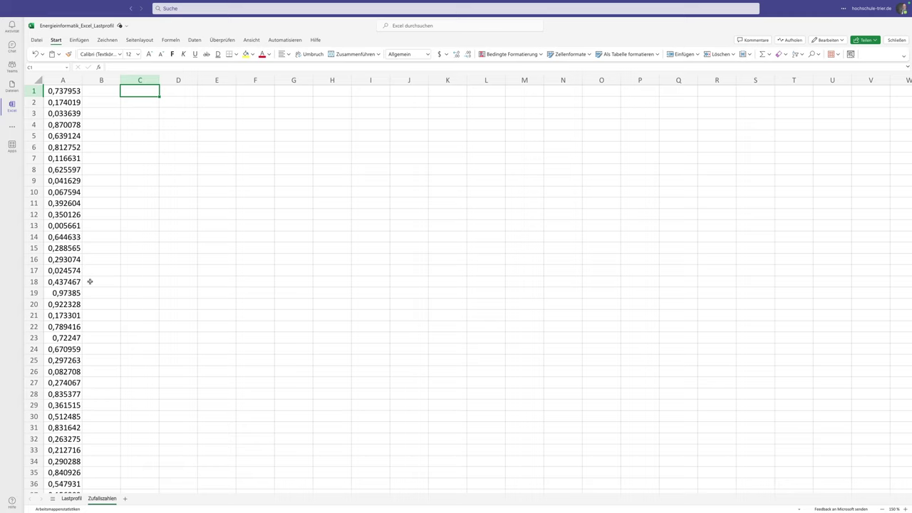
pyautogui.click(63, 80)
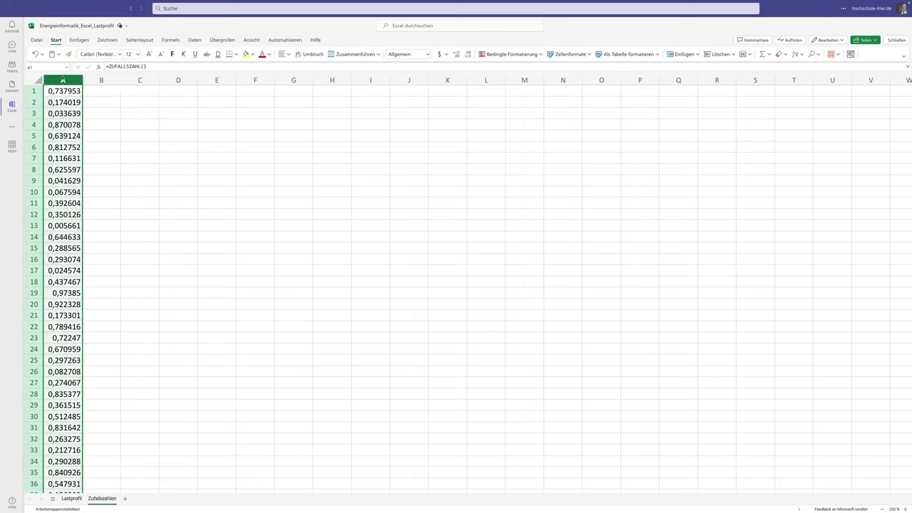
pyautogui.hotkey('ctrl', 'c')
pyautogui.click(140, 80)
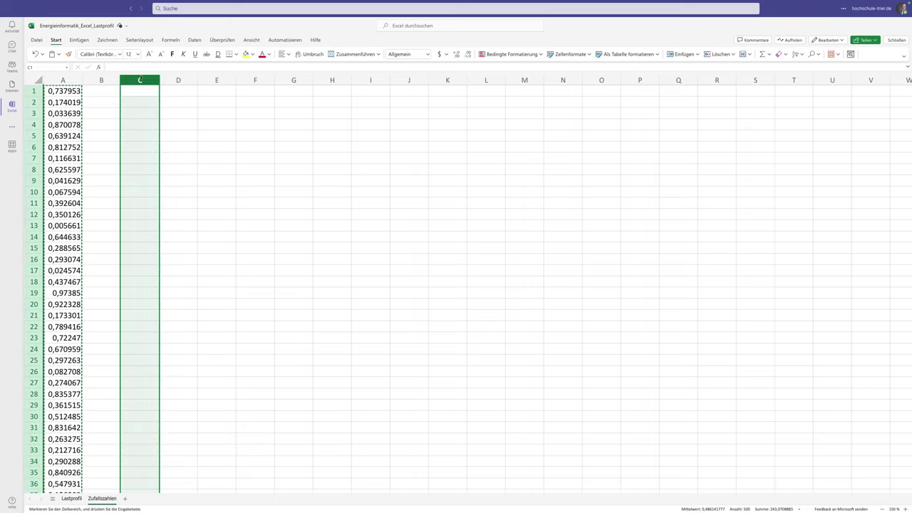
pyautogui.click(60, 54)
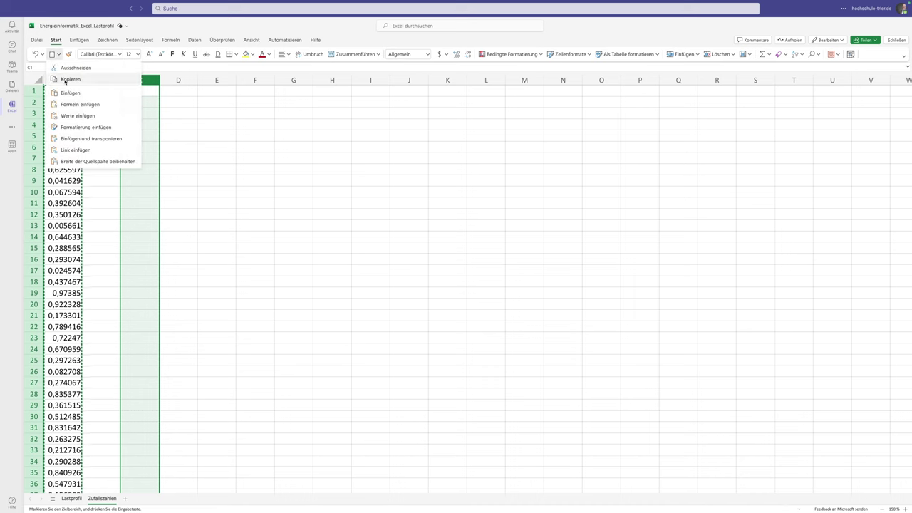
pyautogui.click(72, 116)
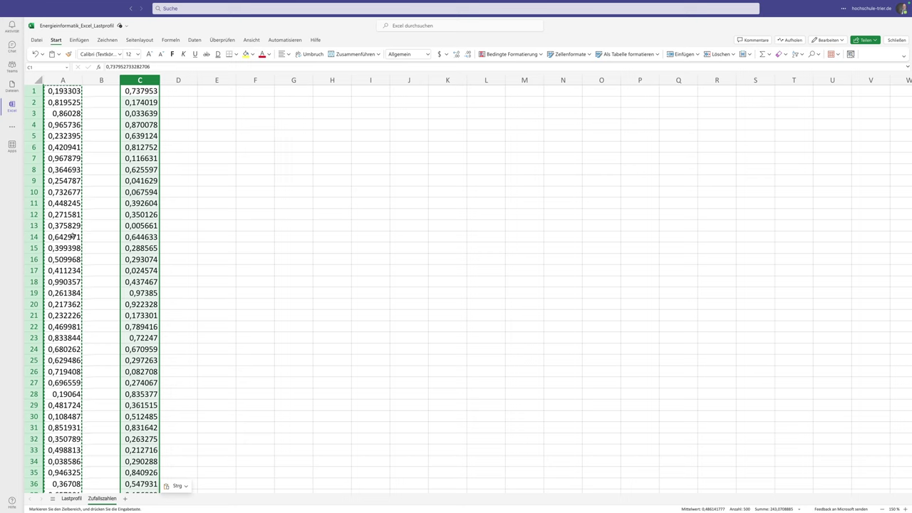
pyautogui.click(63, 80)
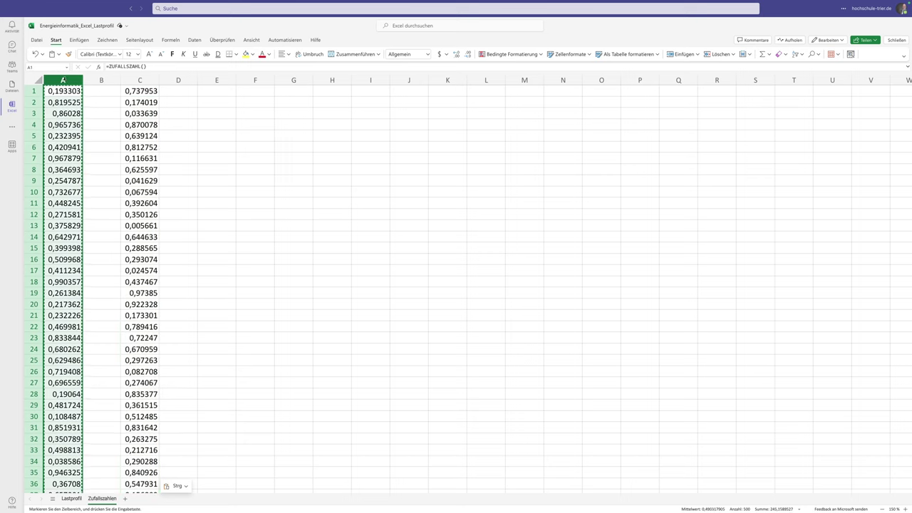
pyautogui.click(140, 80)
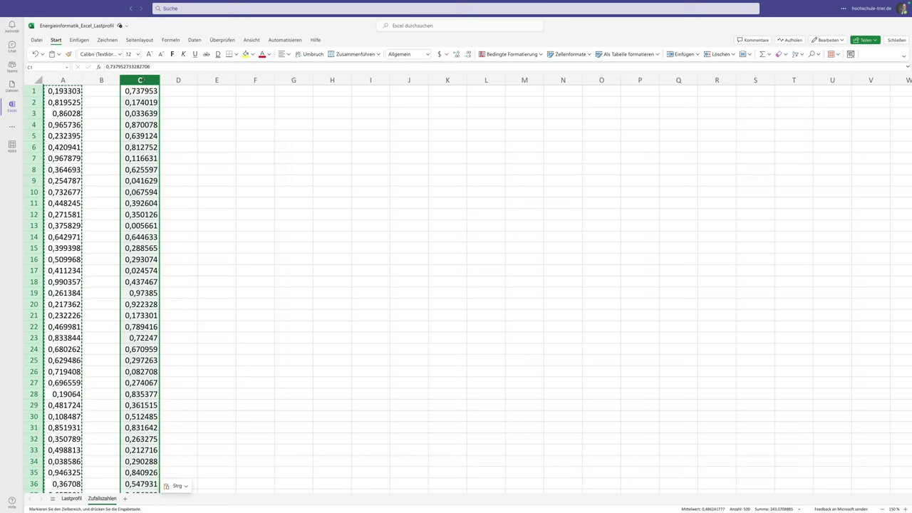
# Step: Clear the pasted values from column C and select A1:A500
pyautogui.press('Delete')
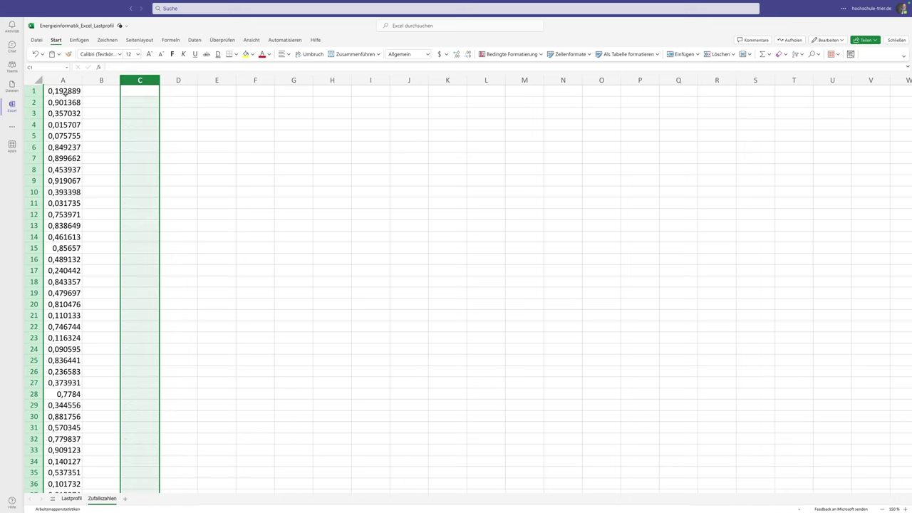
pyautogui.click(56, 91)
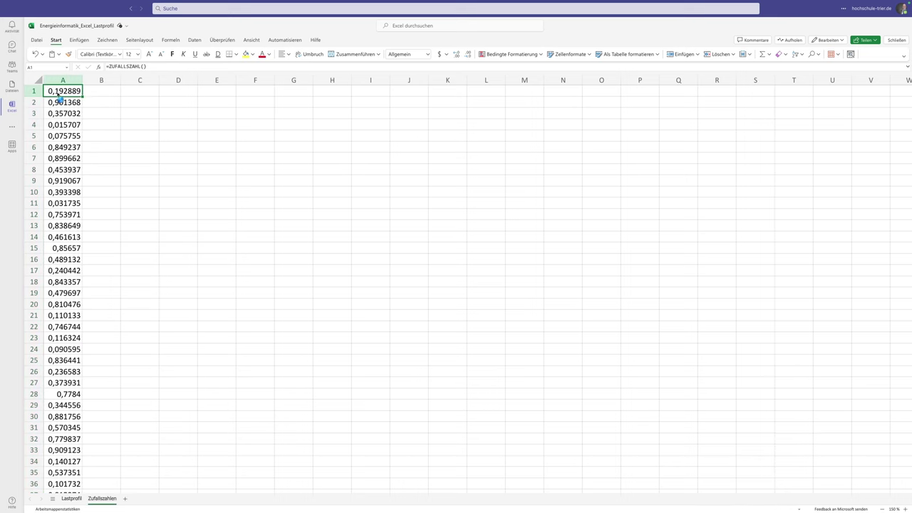
pyautogui.hotkey('ctrl', 'shift', 'Down')
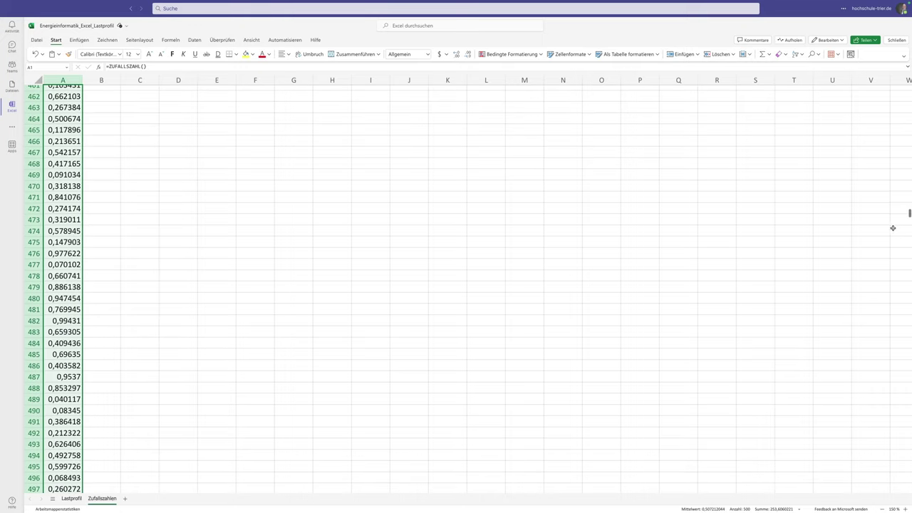
pyautogui.moveTo(908, 212); pyautogui.dragTo(906, 86)
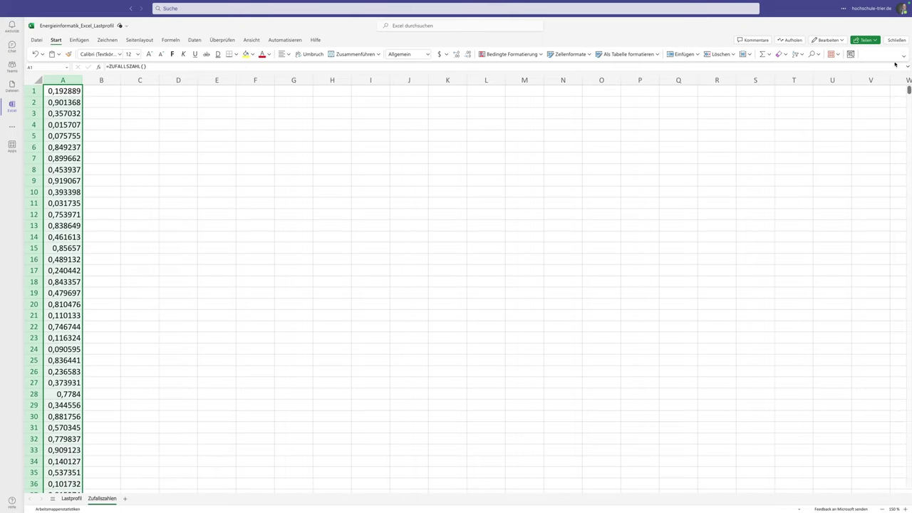
# Step: Insert a Punkt (XY) scatter chart of the selection and delete its title
pyautogui.click(79, 40)
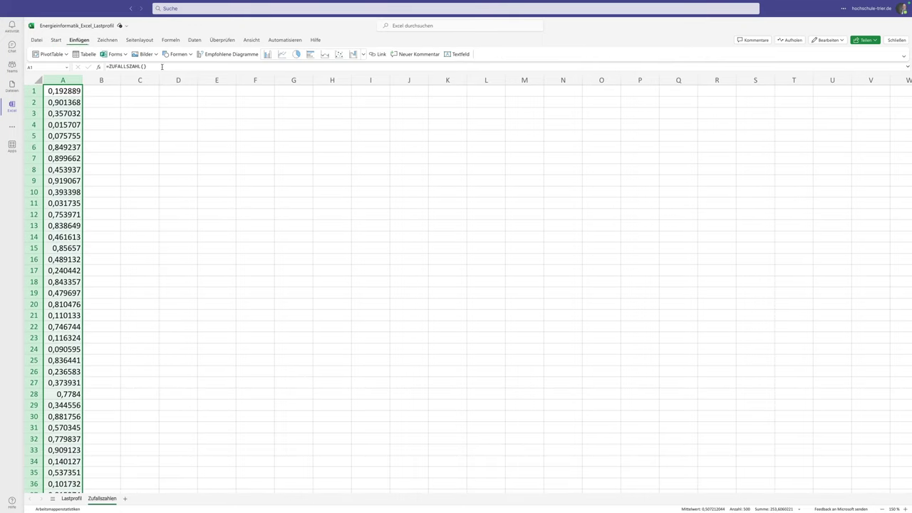
pyautogui.click(339, 54)
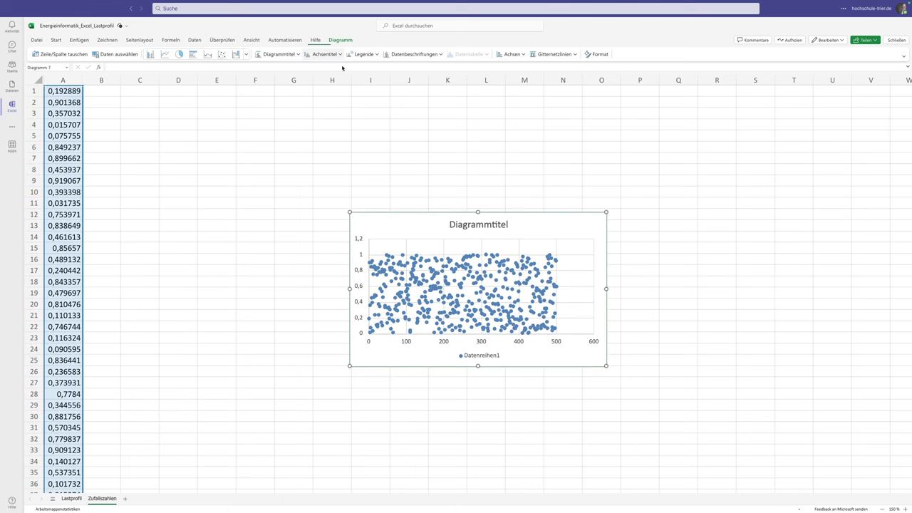
pyautogui.click(463, 229)
pyautogui.press('Delete')
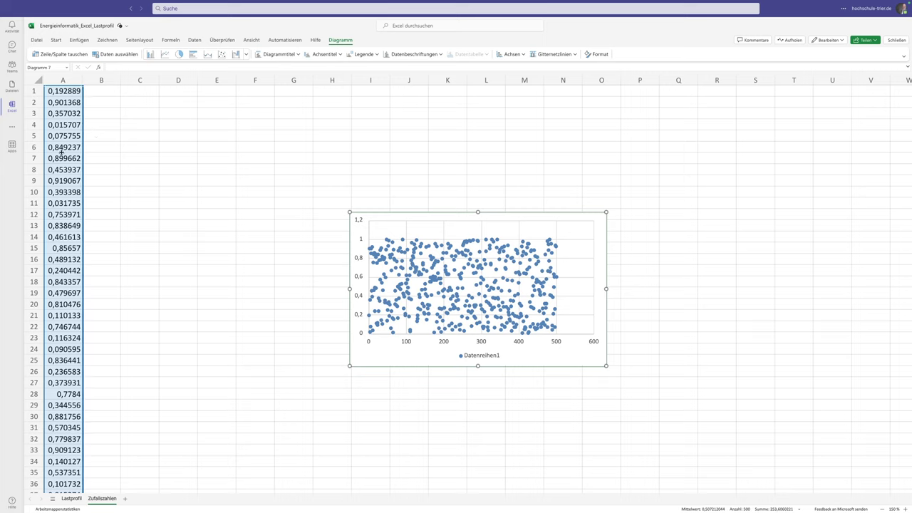
# Step: Enter =MITTELWERT(A:A) in C1 for the mean of column A
pyautogui.click(131, 92)
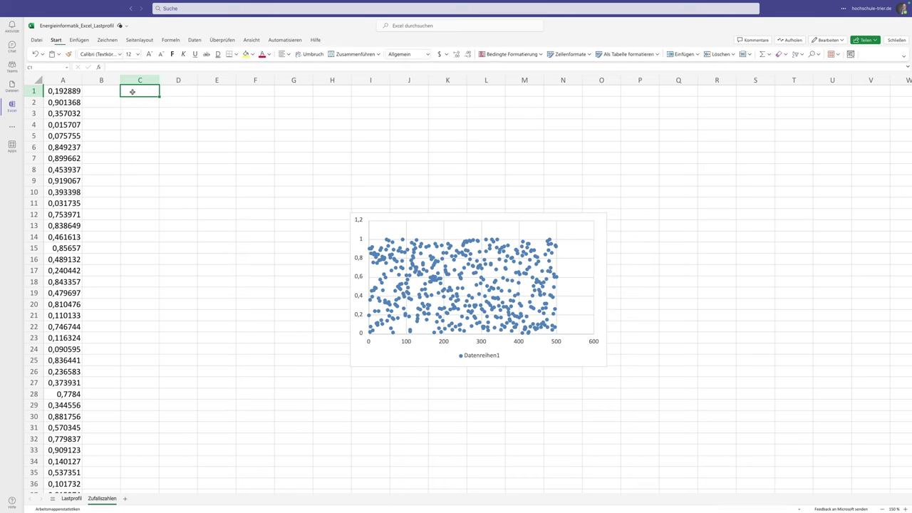
pyautogui.write('=MITTEL')
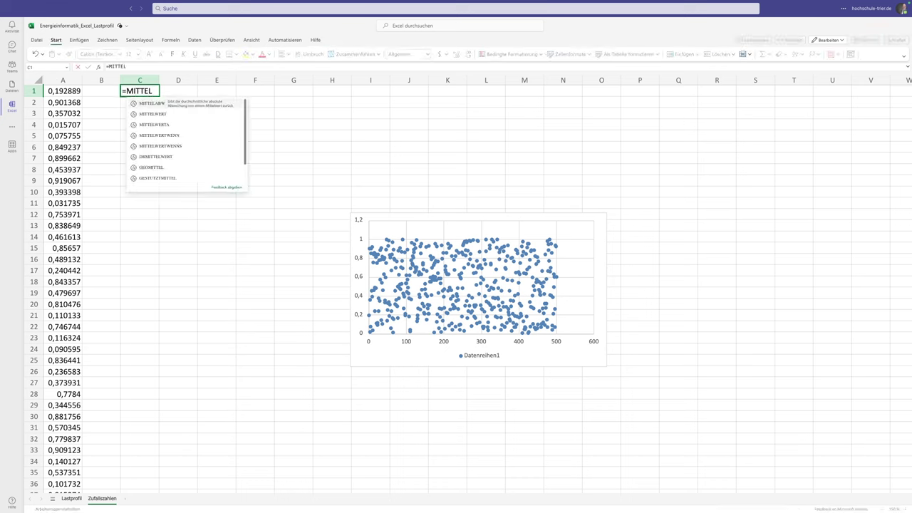
pyautogui.write('WERT(')
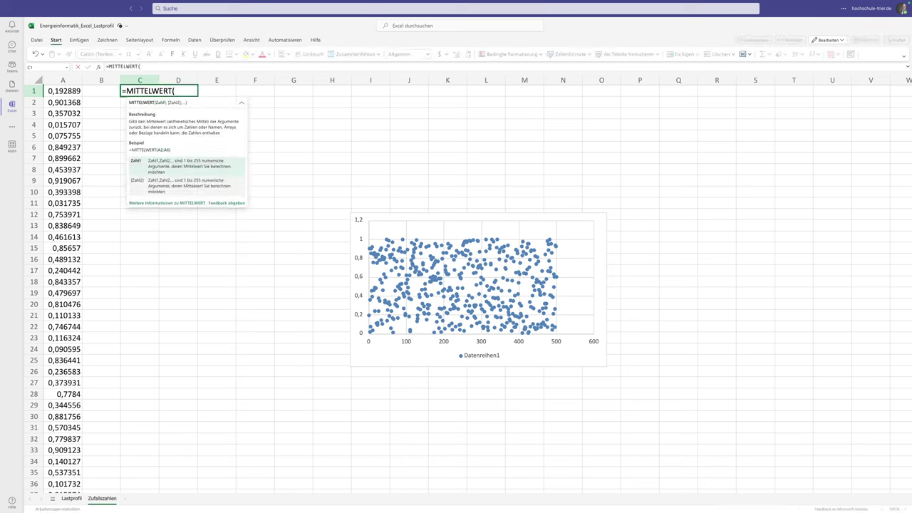
pyautogui.write('A:A)')
pyautogui.press('Return')
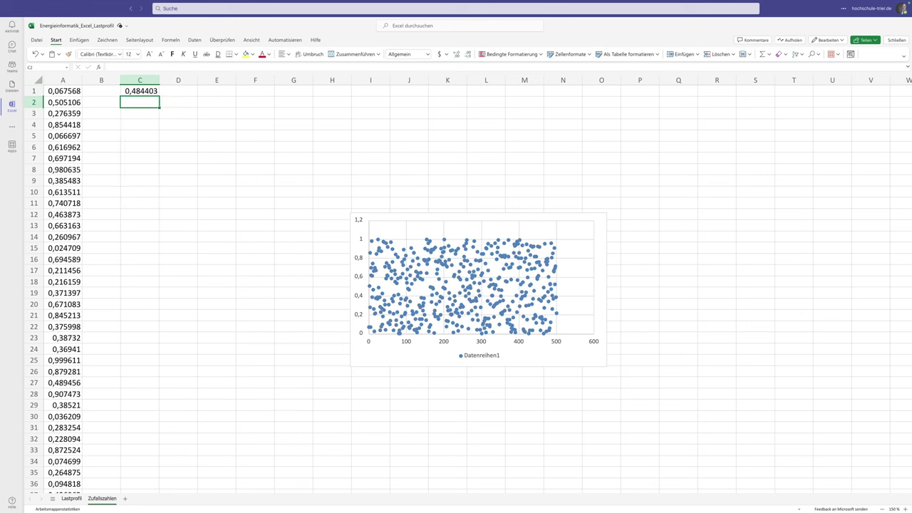
# Step: Enter =STABWN(A:A) in C2 and reselect it to check the formula
pyautogui.write('=STA')
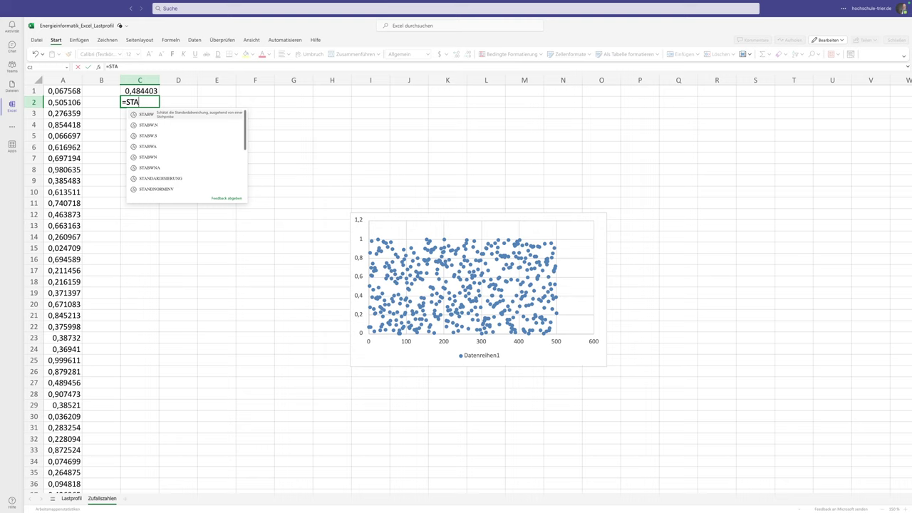
pyautogui.write('B')
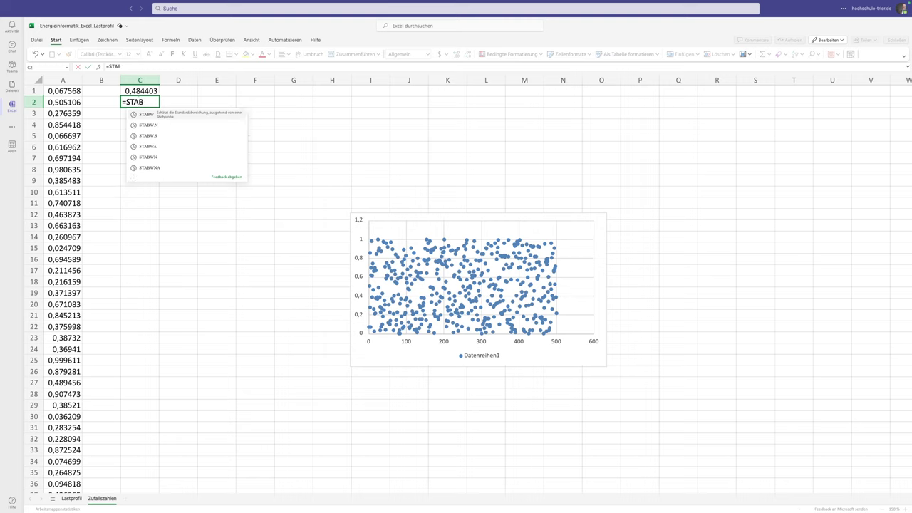
pyautogui.write('WN')
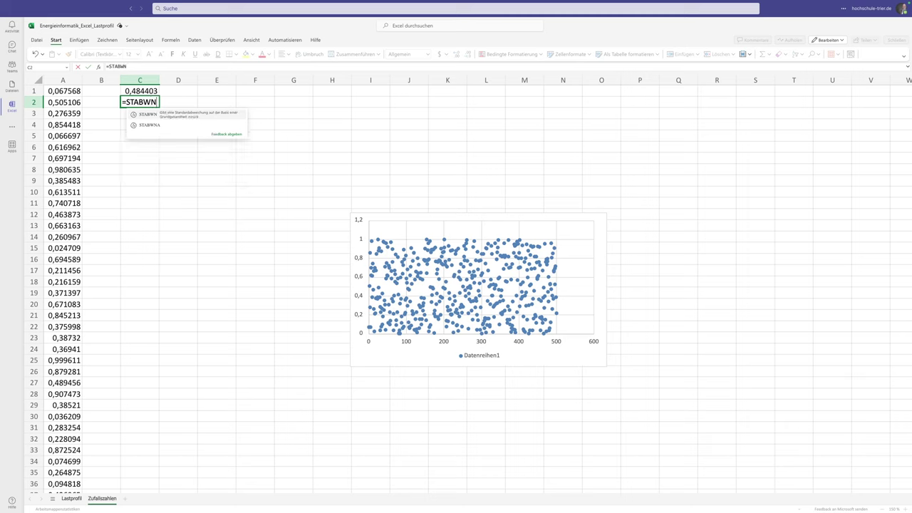
pyautogui.write('(A:A)')
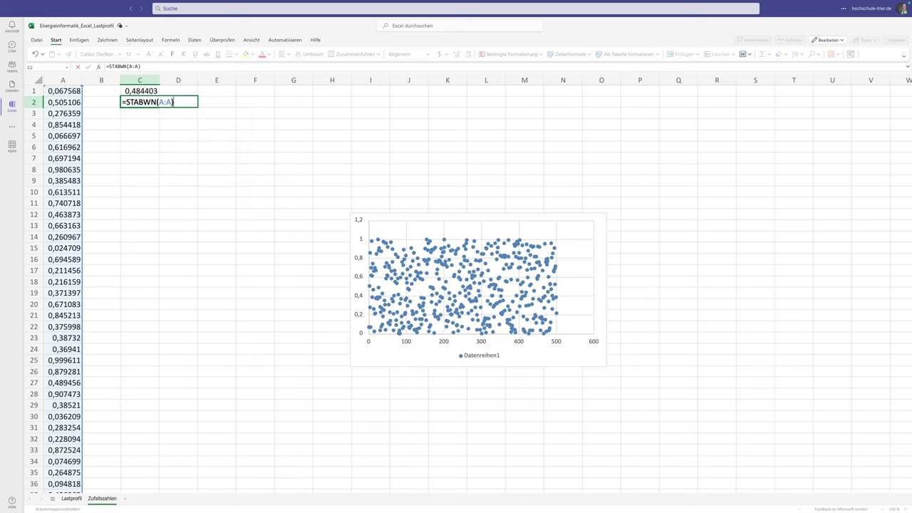
pyautogui.press('Return')
pyautogui.click(139, 102)
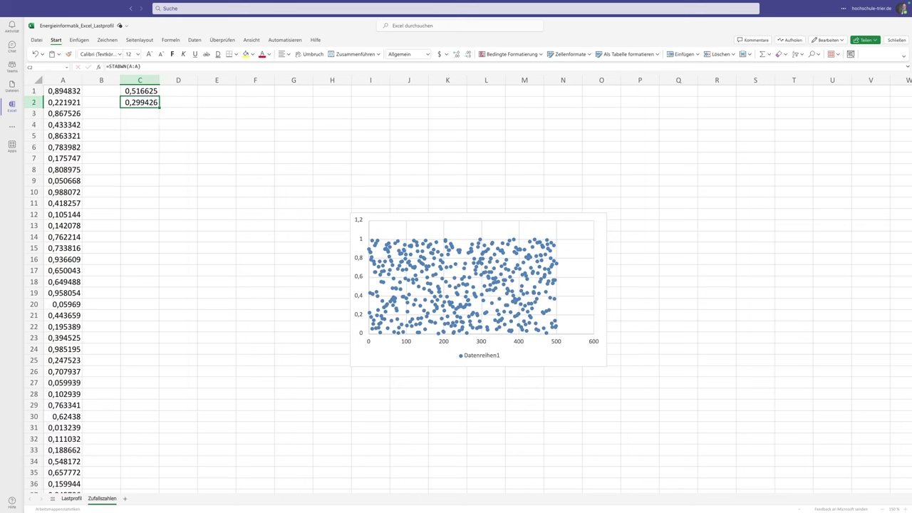
# Step: Enter 1 in C4 three times to regenerate the random numbers, then clear it
pyautogui.click(140, 123)
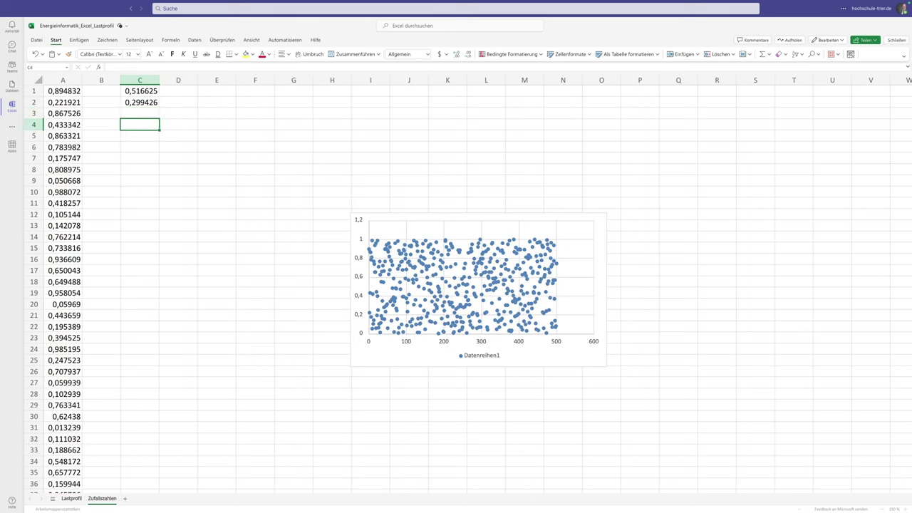
pyautogui.write('1')
pyautogui.press('Return')
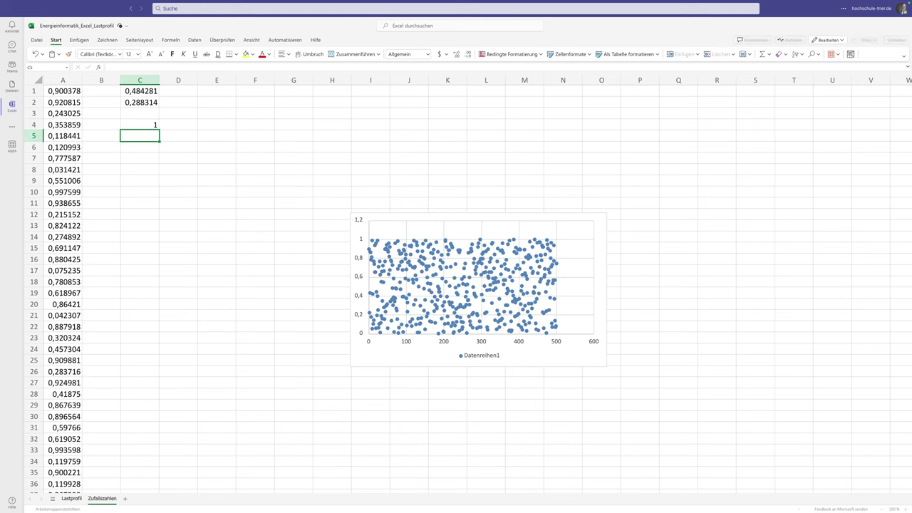
pyautogui.click(140, 124)
pyautogui.write('1')
pyautogui.press('Return')
pyautogui.click(140, 124)
pyautogui.write('1')
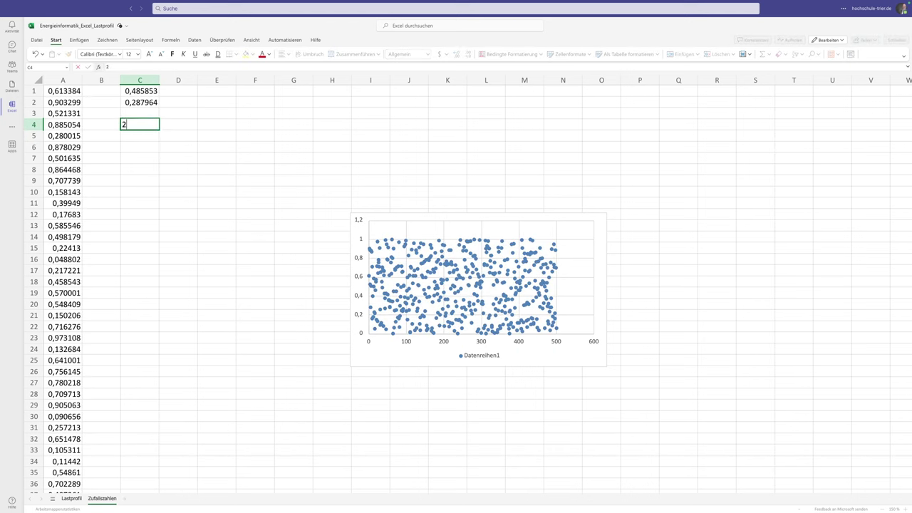
pyautogui.press('Return')
pyautogui.click(140, 124)
pyautogui.press('Delete')
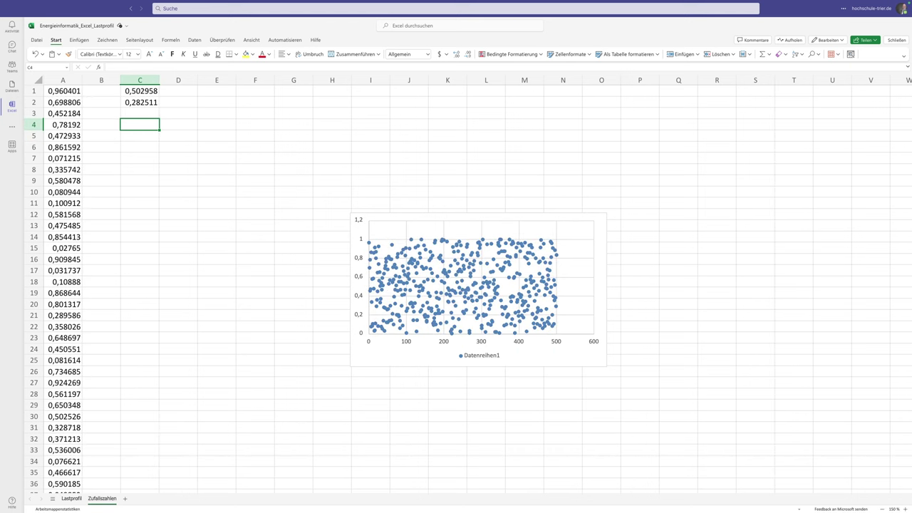
# Step: Enter 2 in C4, clear it, recalculate with F9, then view A1's formula
pyautogui.write('2')
pyautogui.press('Return')
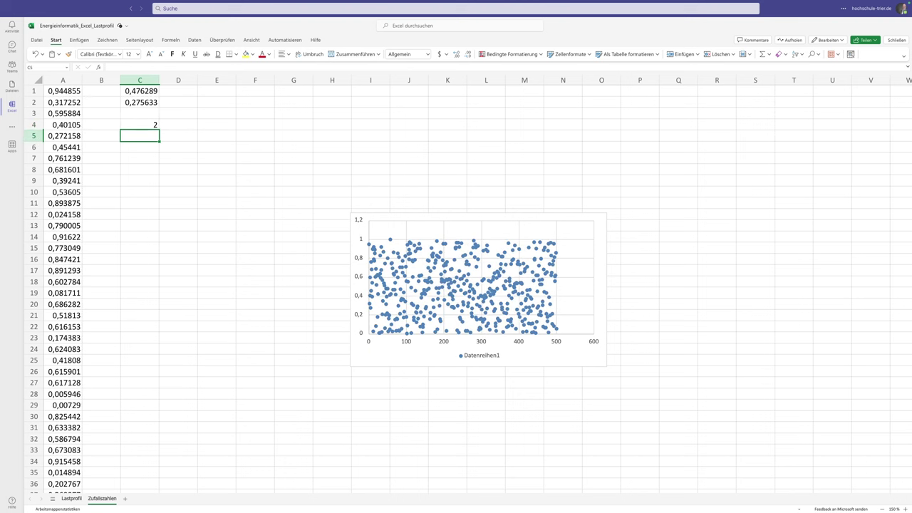
pyautogui.click(140, 124)
pyautogui.press('Delete')
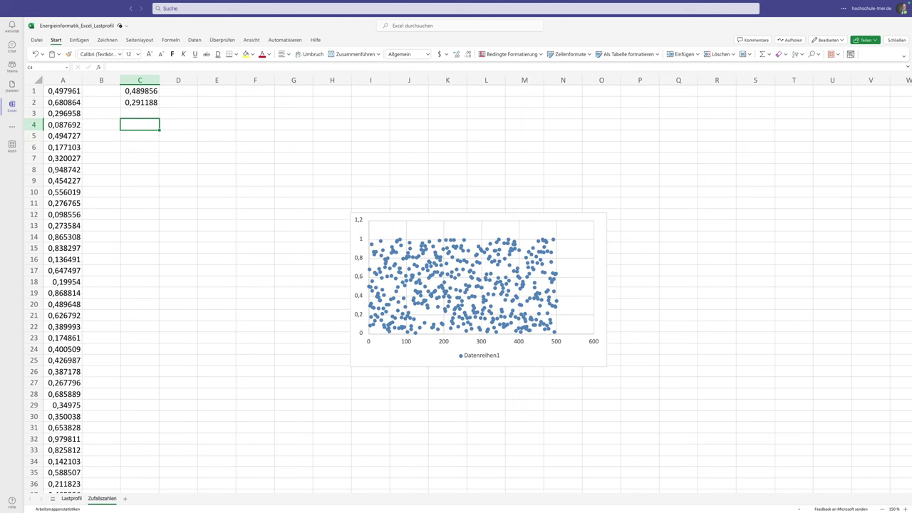
pyautogui.press('Delete')
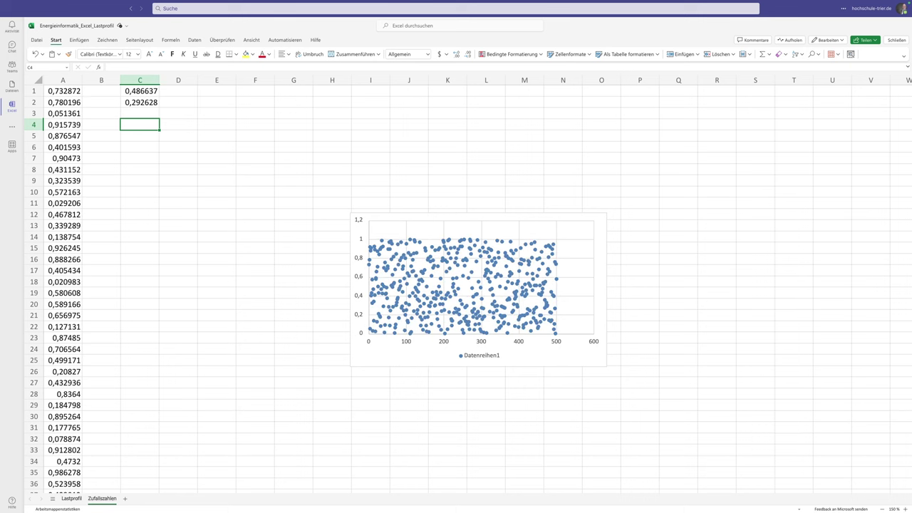
pyautogui.press('Delete')
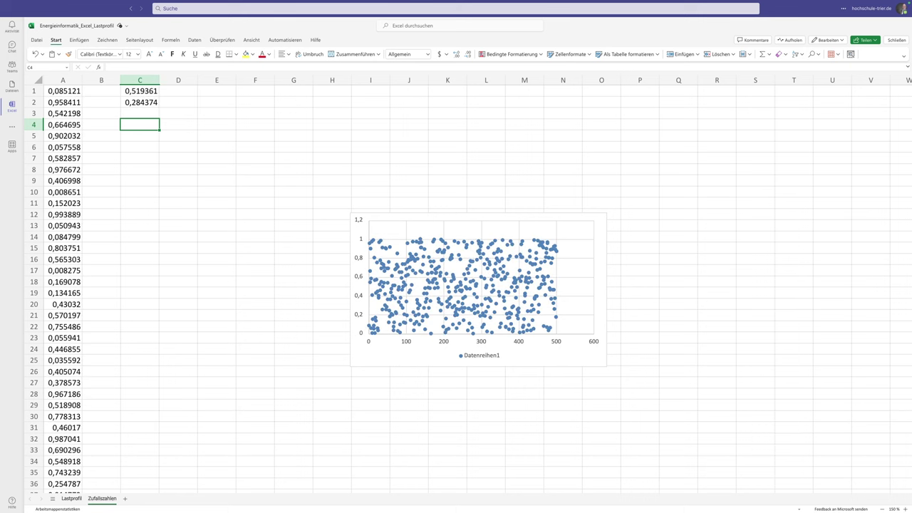
pyautogui.press('F9')
pyautogui.press('F9')
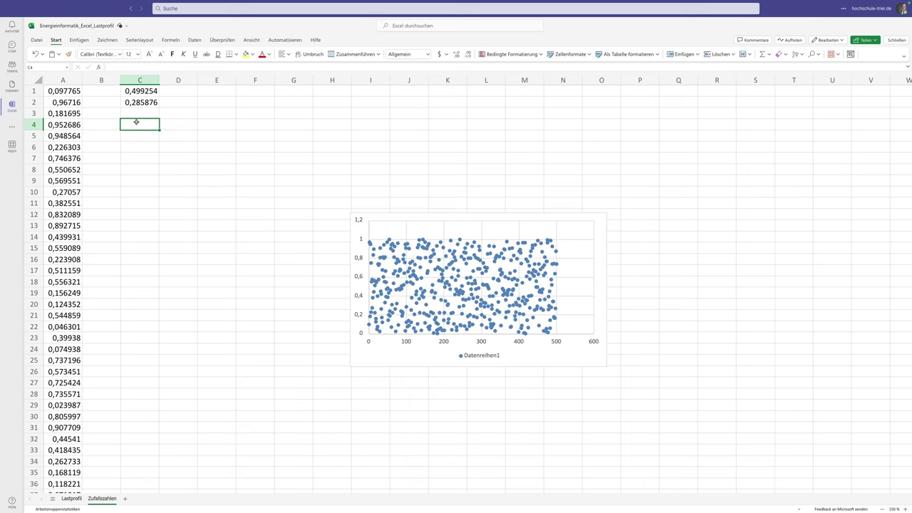
pyautogui.click(62, 90)
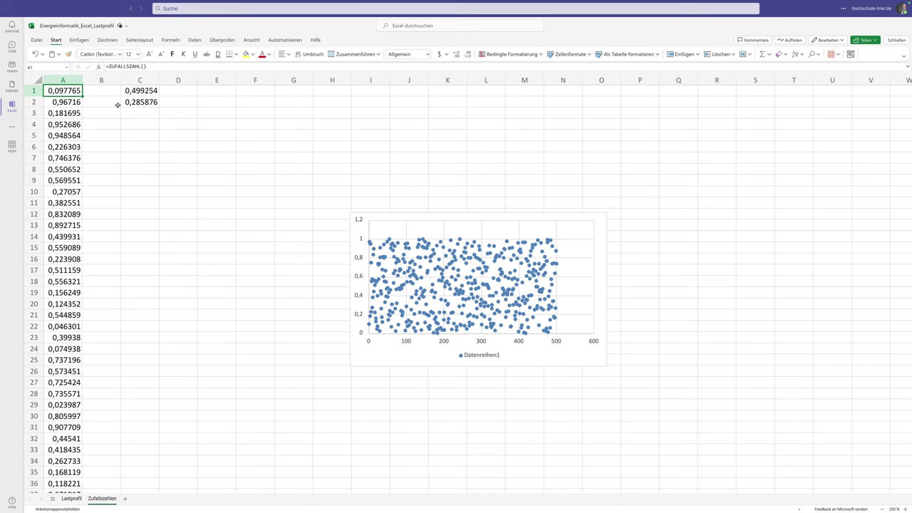
# Step: Insert an empty column before column C, shifting the statistics to column D
pyautogui.click(139, 80)
pyautogui.rightClick(140, 80)
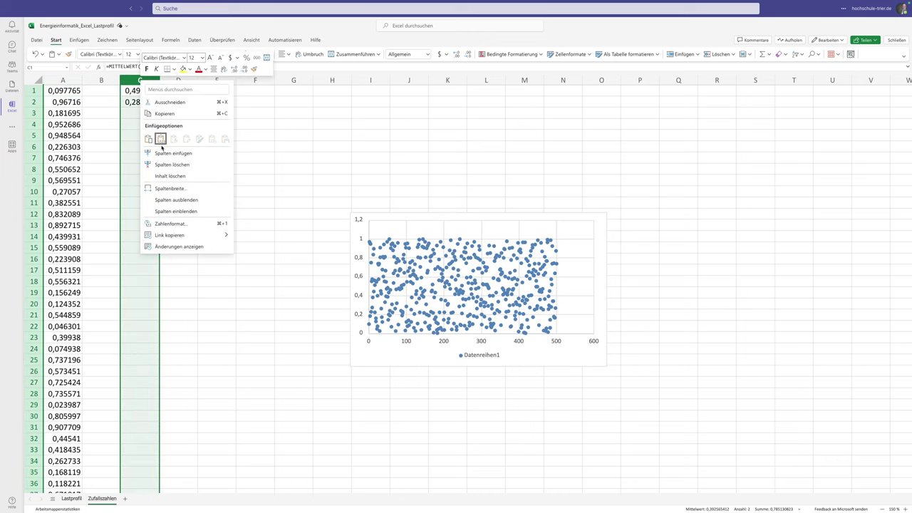
pyautogui.click(148, 147)
# Step: Enter =ZUFALLSBEREICH(90;110) in B1 and paste it down all of column B
pyautogui.click(100, 89)
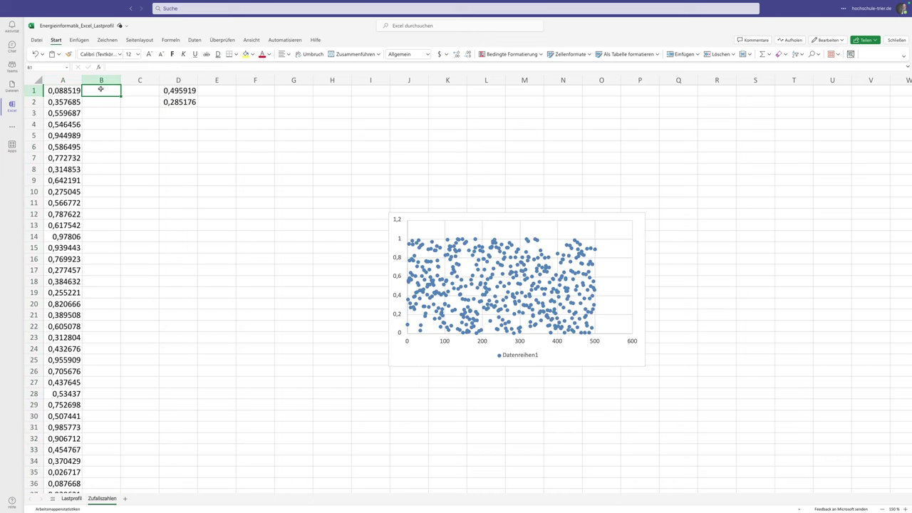
pyautogui.write('=ZUF')
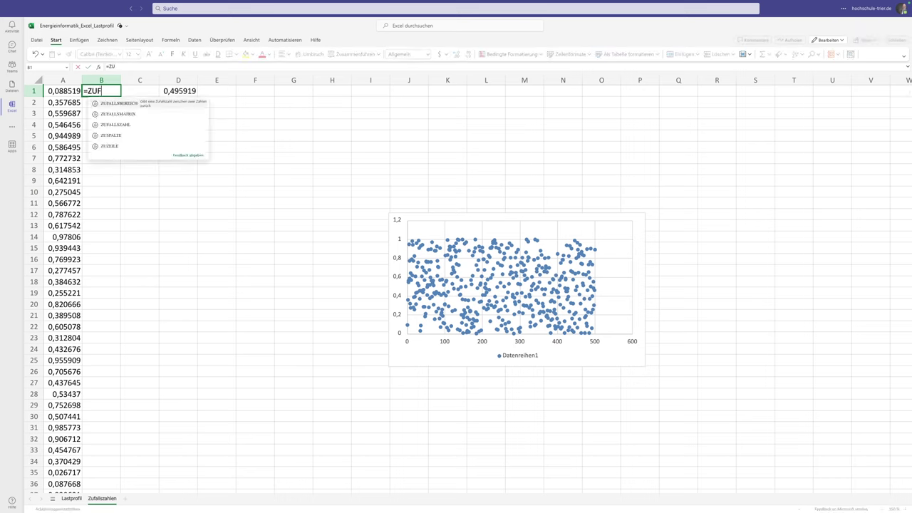
pyautogui.write('ALLSBER')
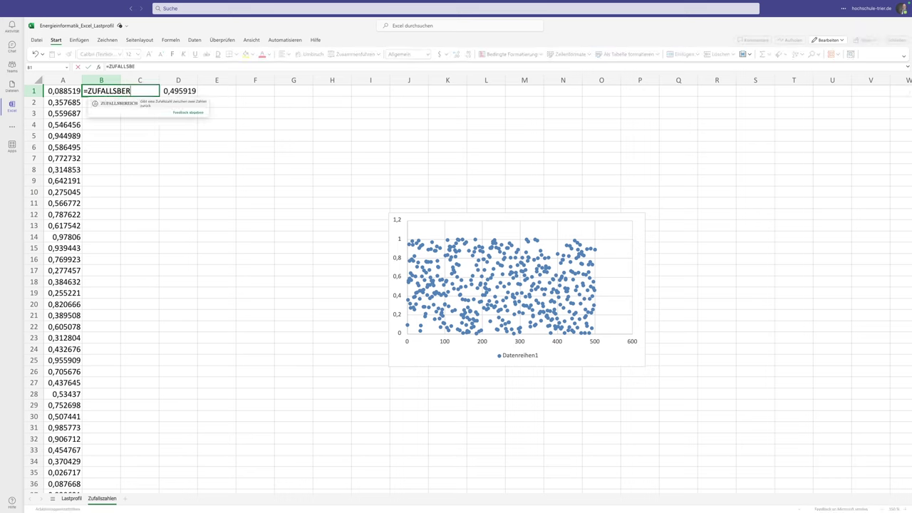
pyautogui.write('EICH(')
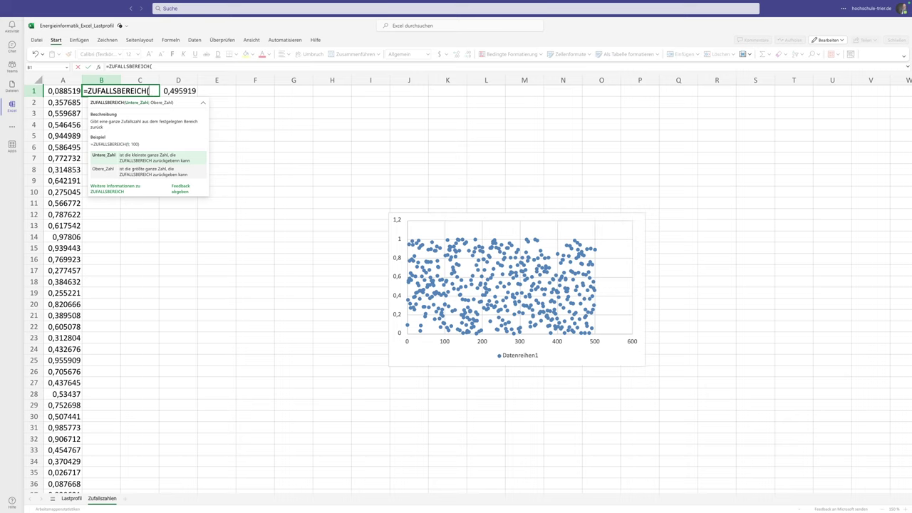
pyautogui.write('9')
pyautogui.write('0;110')
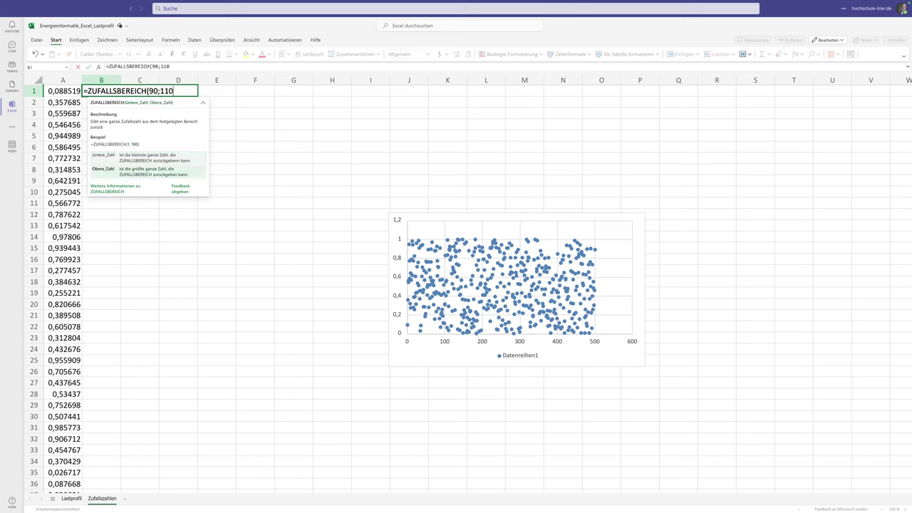
pyautogui.write(')')
pyautogui.press('Return')
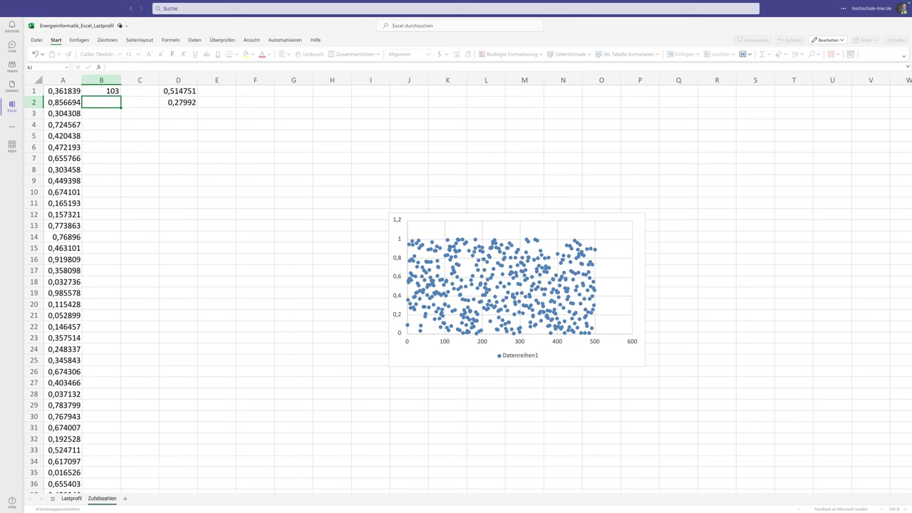
pyautogui.click(114, 89)
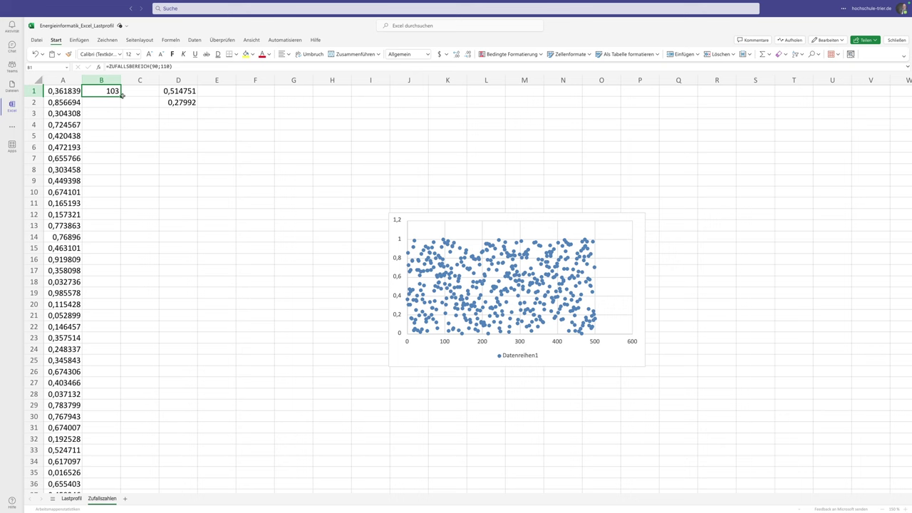
pyautogui.moveTo(120, 96); pyautogui.dragTo(146, 92)
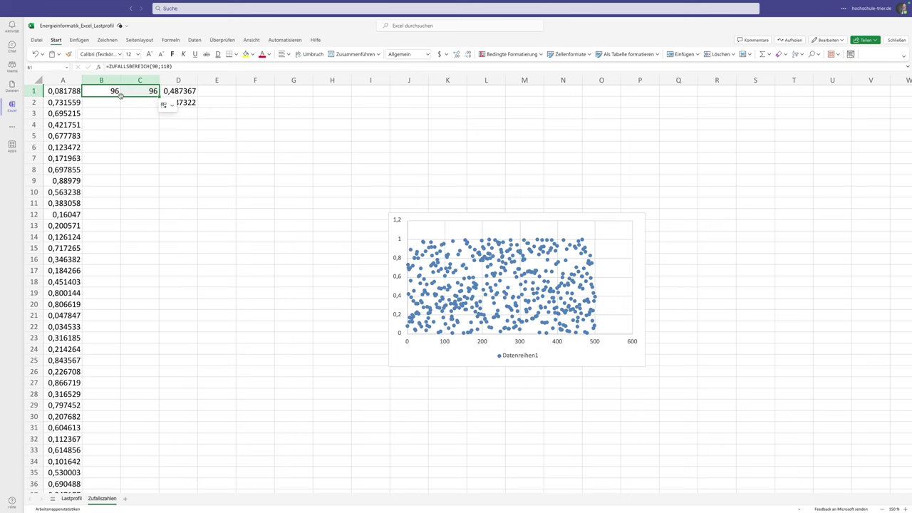
pyautogui.hotkey('ctrl', 'z')
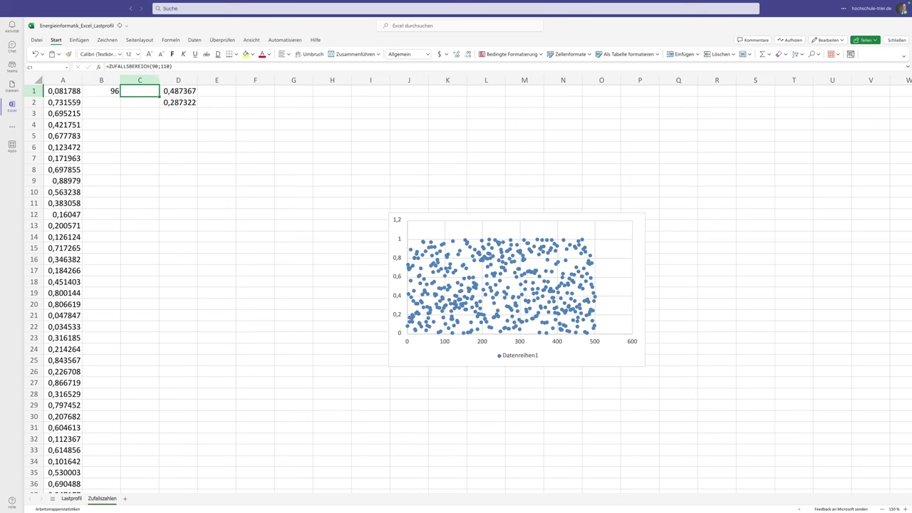
pyautogui.hotkey('ctrl', 'c')
pyautogui.hotkey('ctrl', 'space')
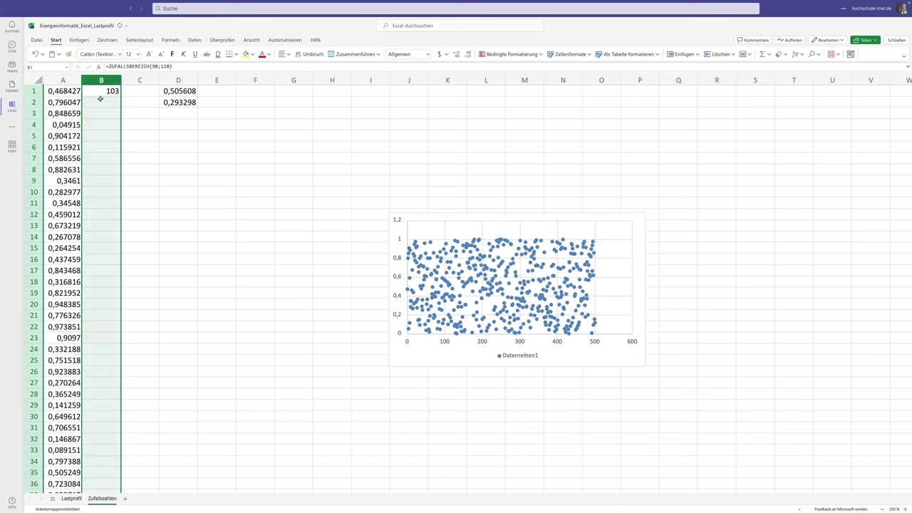
pyautogui.hotkey('ctrl', 'v')
pyautogui.click(136, 91)
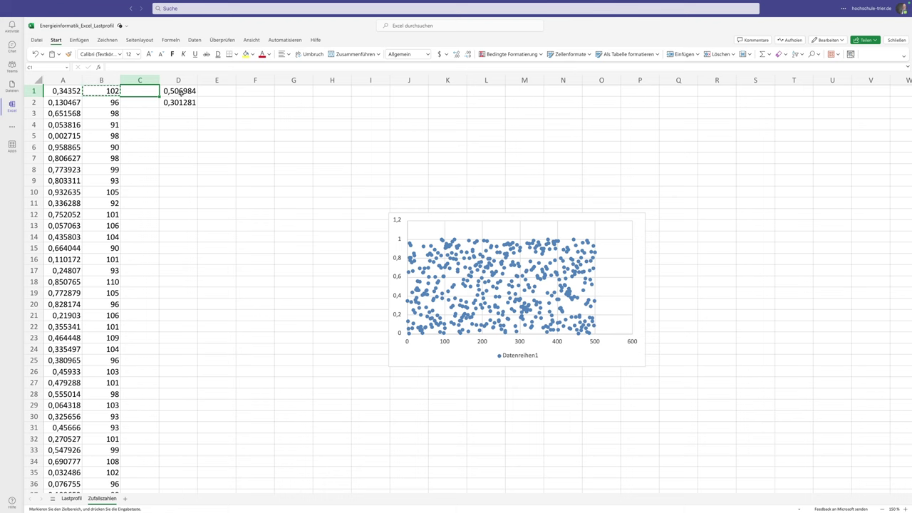
# Step: Copy the mean and deviation formulas from D1:D2 into E1:E2
pyautogui.moveTo(178, 91); pyautogui.dragTo(178, 103)
pyautogui.hotkey('ctrl', 'c')
pyautogui.scroll(2, 198, 92)
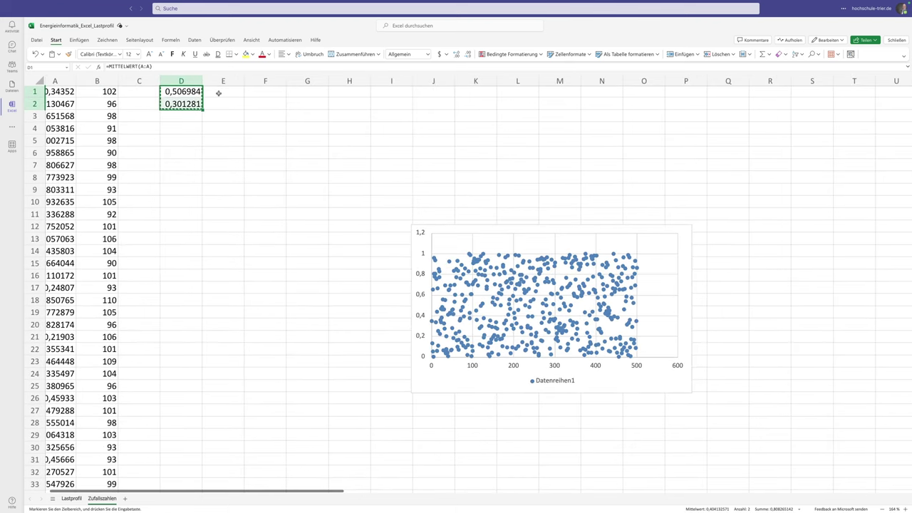
pyautogui.hscroll(-2, 203, 91)
pyautogui.hotkey('ctrl', 'v')
pyautogui.click(225, 91)
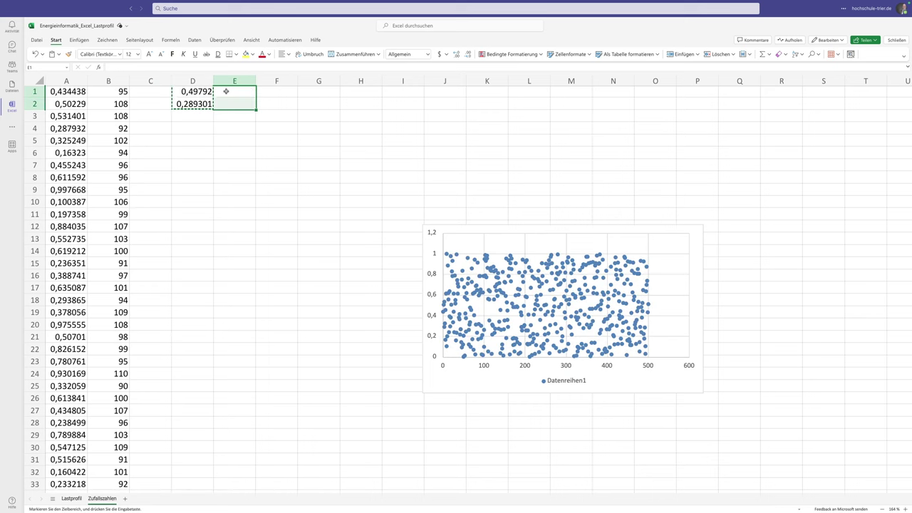
pyautogui.hotkey('ctrl', 'v')
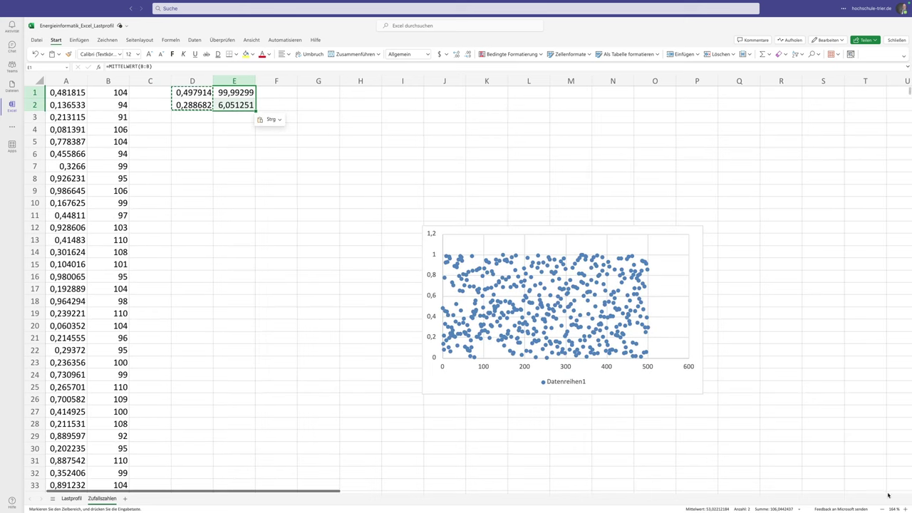
pyautogui.click(883, 509)
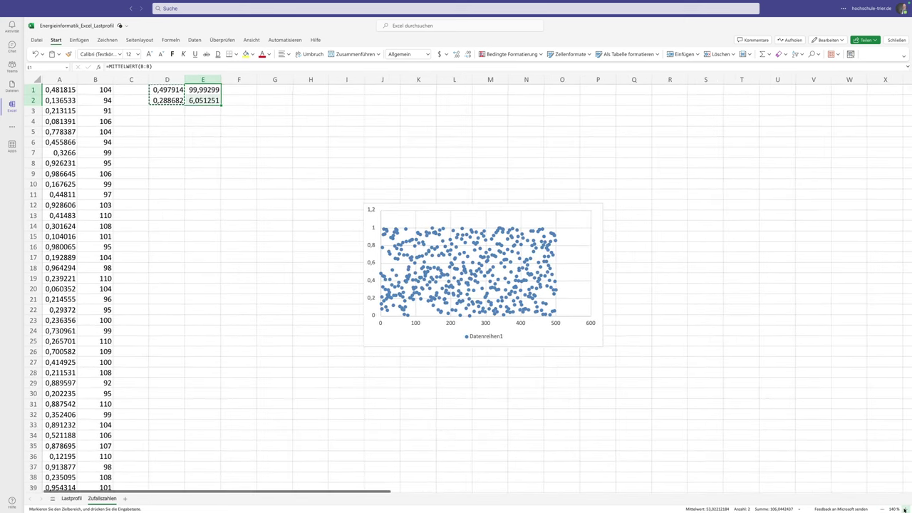
pyautogui.hscroll(2, 810, 486)
pyautogui.hscroll(-2, 92, 164)
pyautogui.click(96, 147)
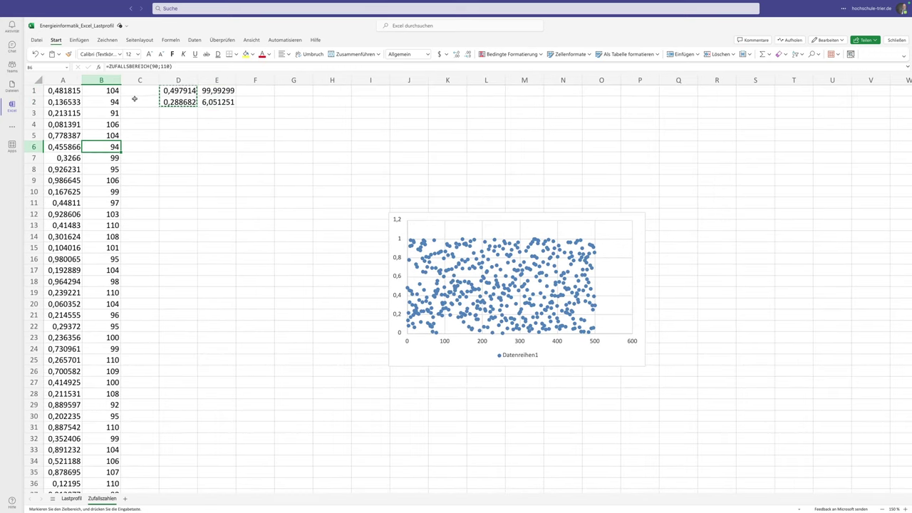
# Step: Recalculate the random values several times from empty cell E4, then return to B1
pyautogui.press('Escape')
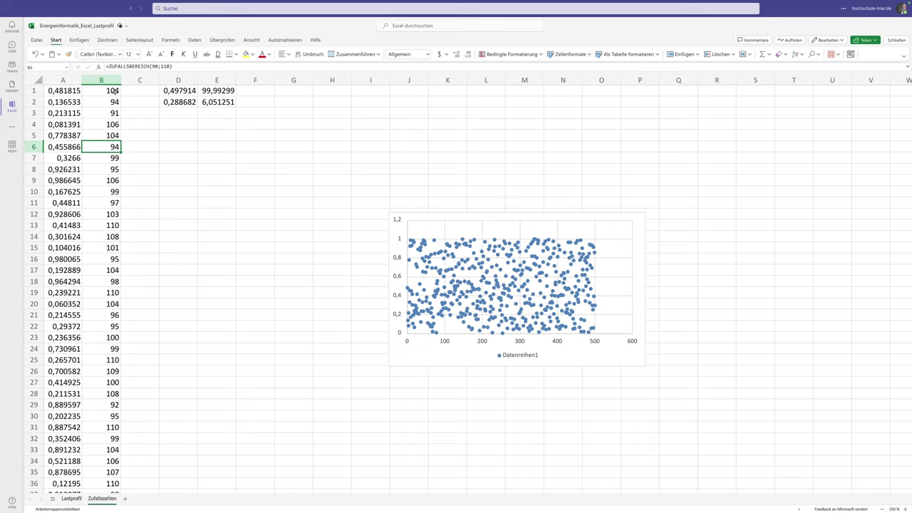
pyautogui.click(221, 122)
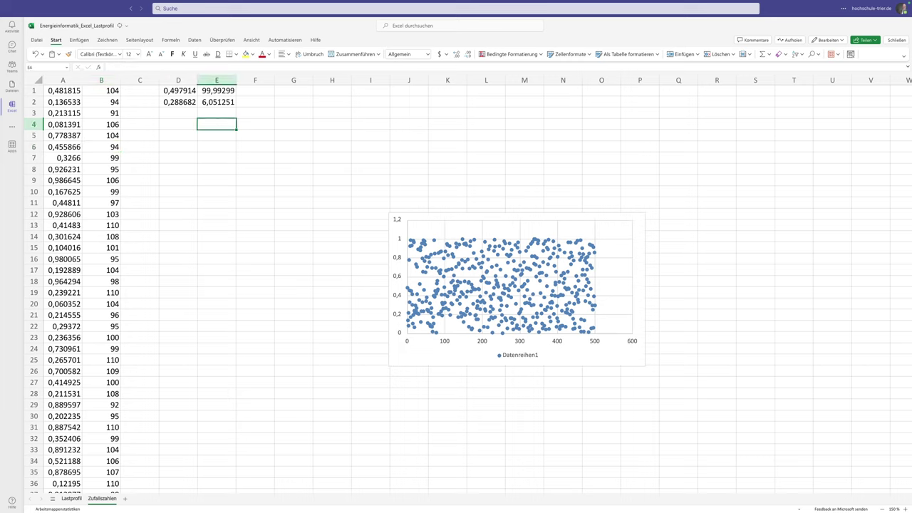
pyautogui.press('Return')
pyautogui.press('Delete')
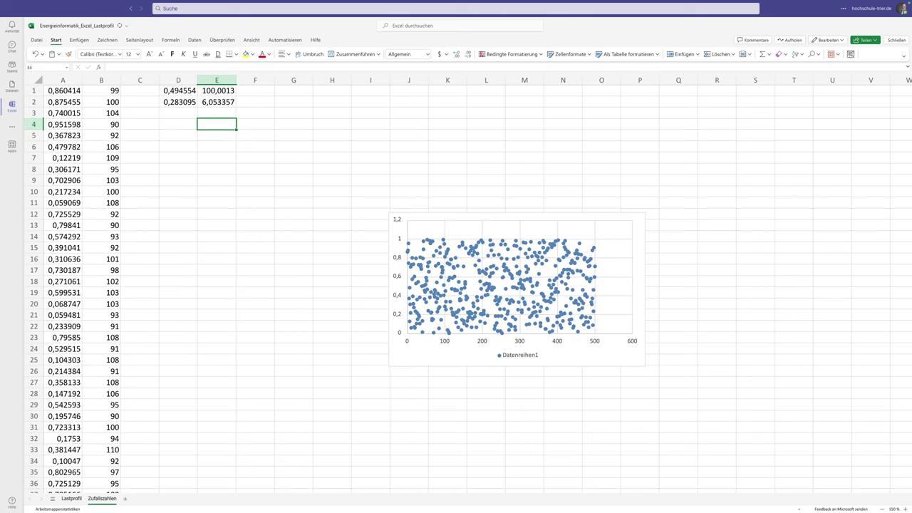
pyautogui.press('Delete')
pyautogui.press('Delete')
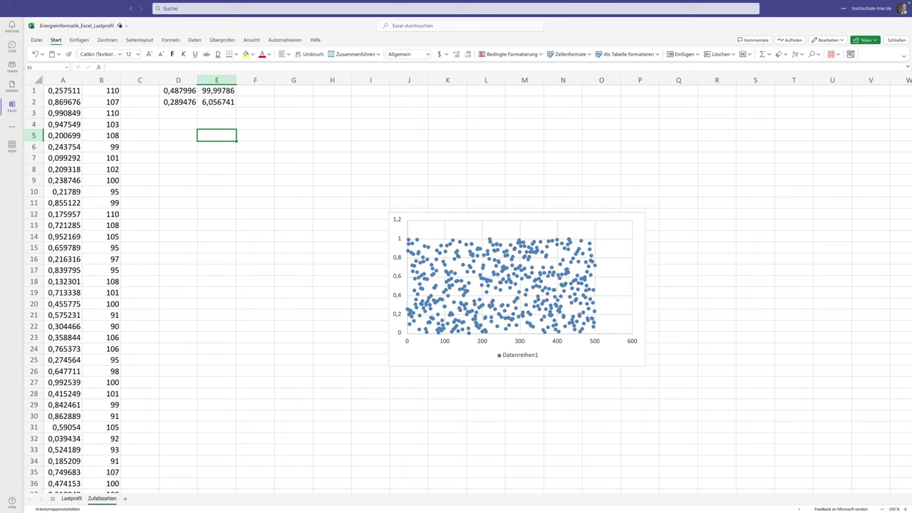
pyautogui.click(216, 124)
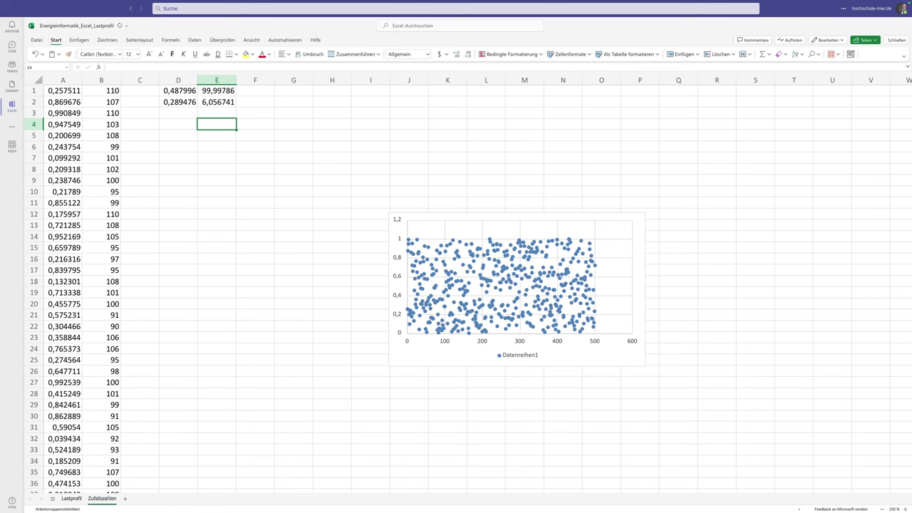
pyautogui.press('Return')
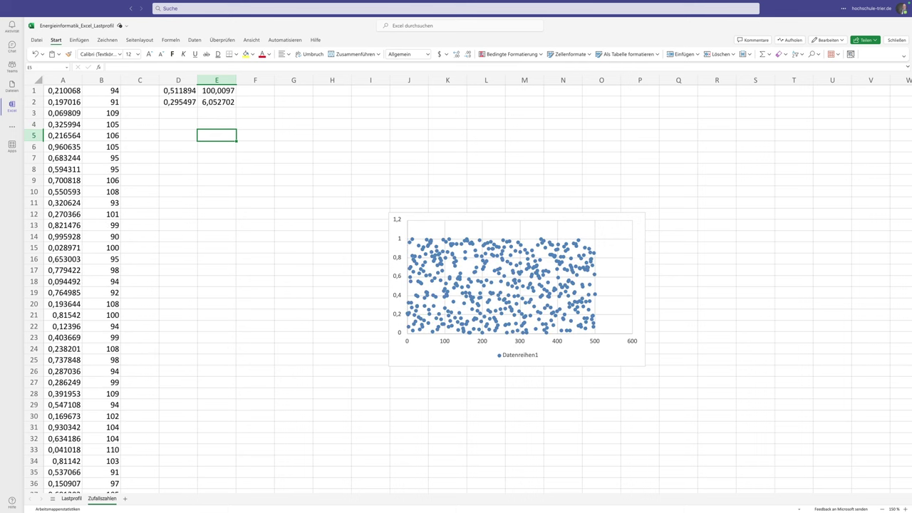
pyautogui.click(217, 124)
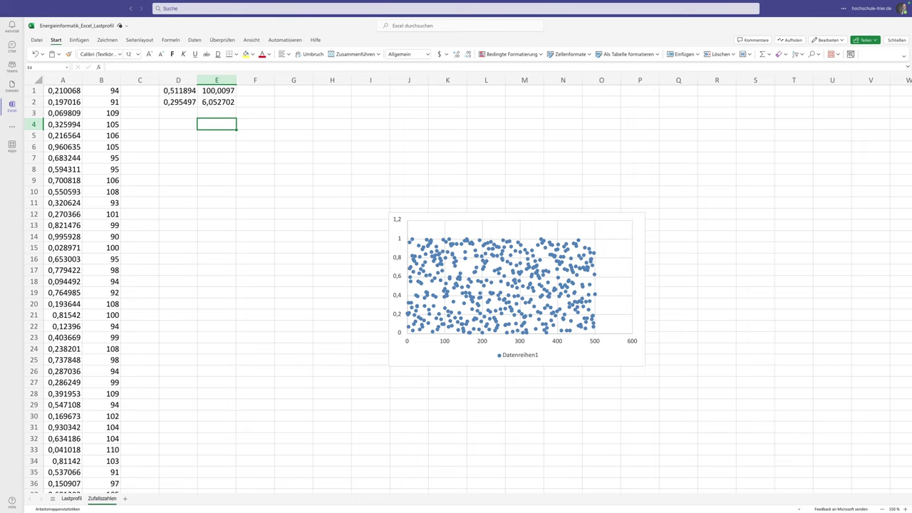
pyautogui.press('Left')
pyautogui.press('Left')
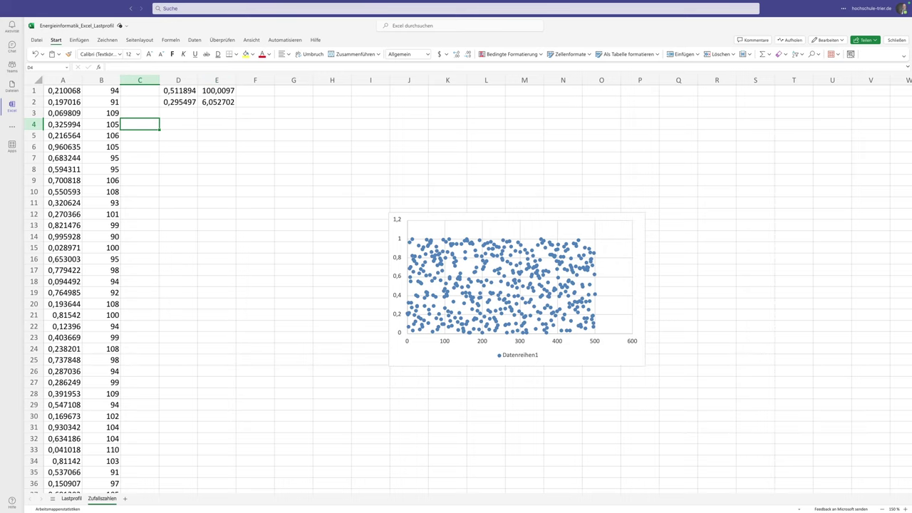
pyautogui.press('Left')
pyautogui.press('Up')
pyautogui.press('Up')
pyautogui.press('Up')
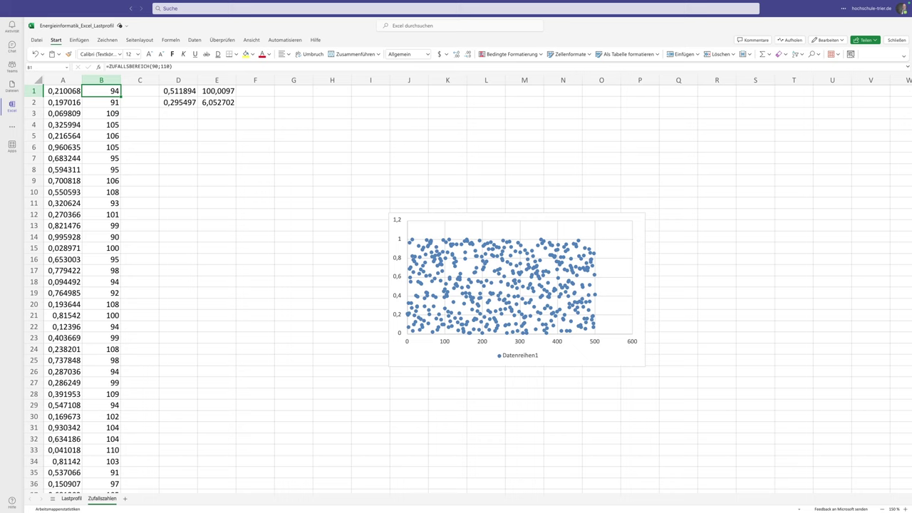
# Step: Change B1 to =ZUFALLSBEREICH(90;110)/100 and show it with two decimal places
pyautogui.click(215, 67)
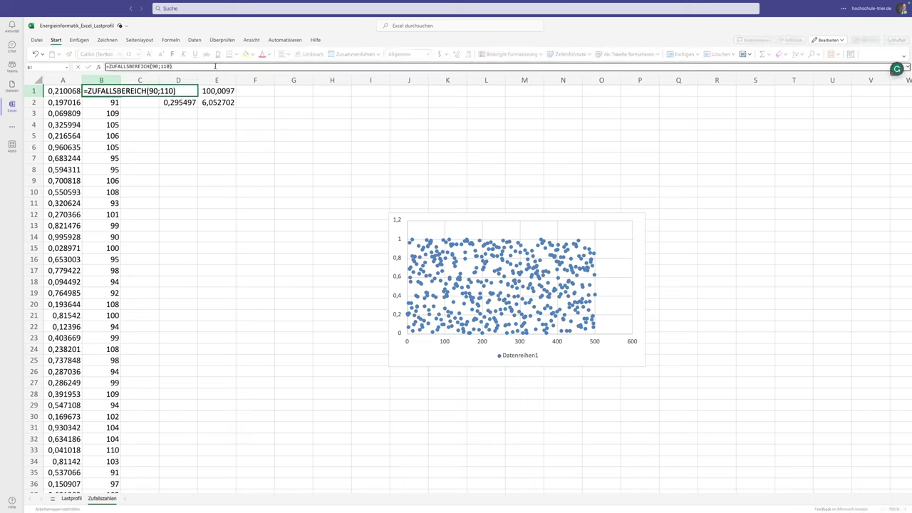
pyautogui.write('/100')
pyautogui.press('Return')
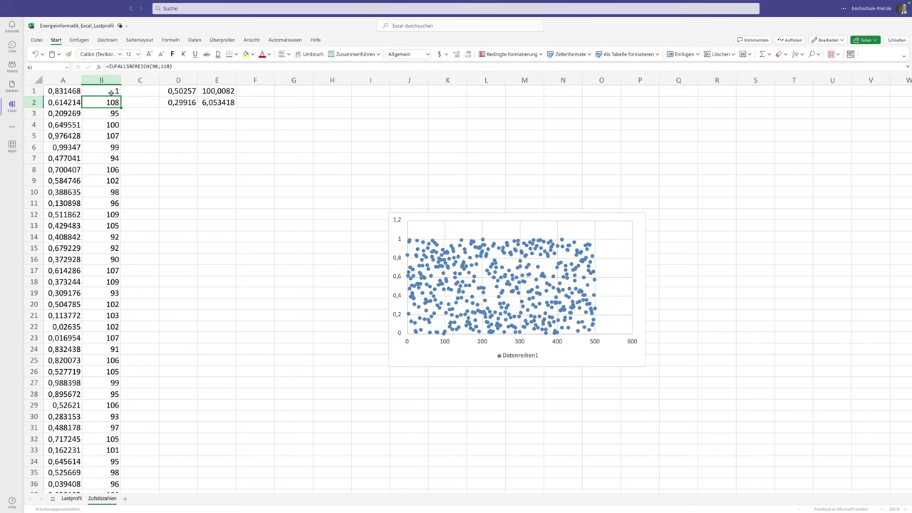
pyautogui.click(114, 93)
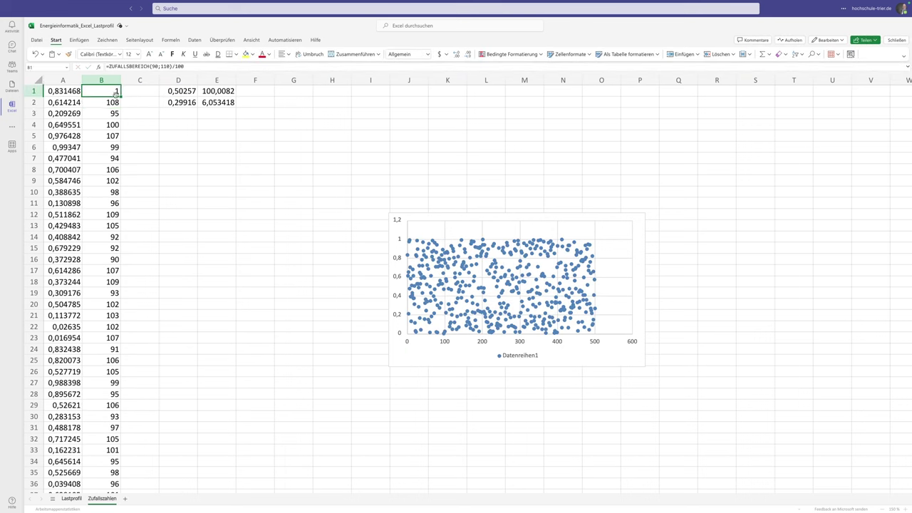
pyautogui.click(456, 55)
pyautogui.click(456, 55)
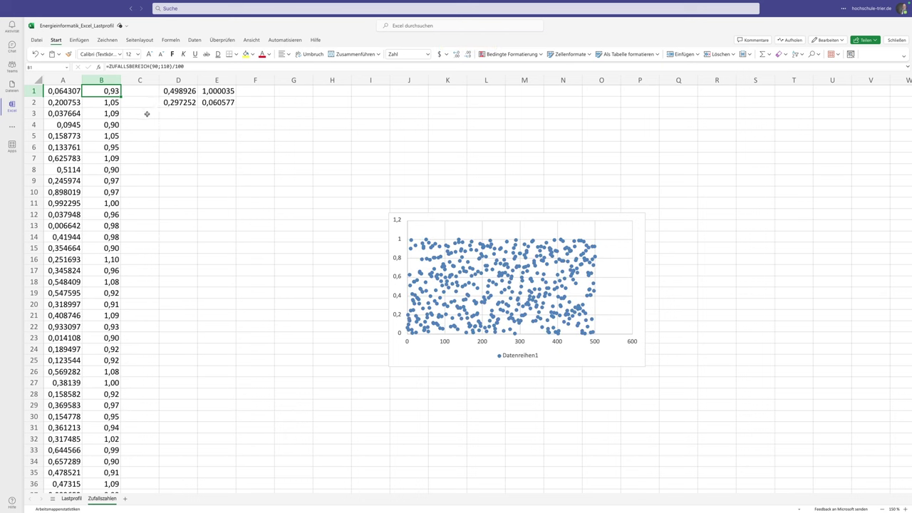
# Step: Check the mean formula in E1, the deviation in E2, and the scaled formula in B4
pyautogui.click(222, 93)
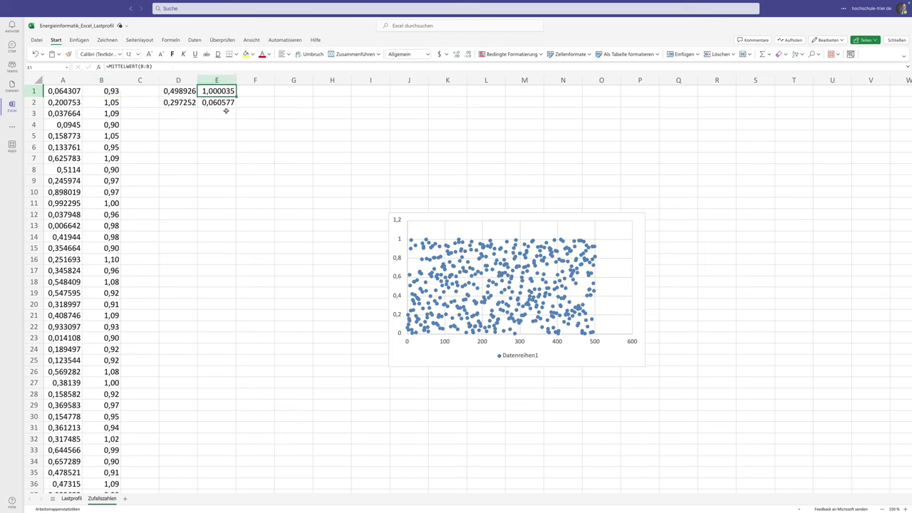
pyautogui.click(207, 106)
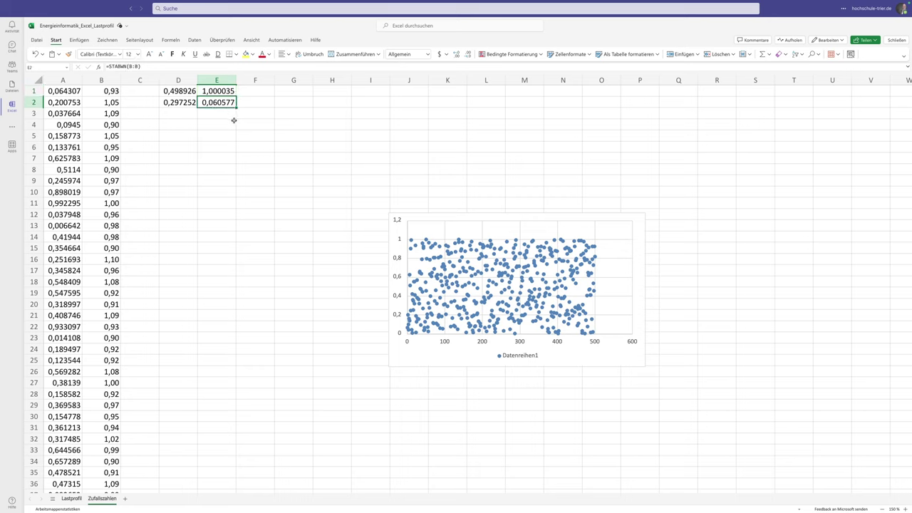
pyautogui.click(104, 122)
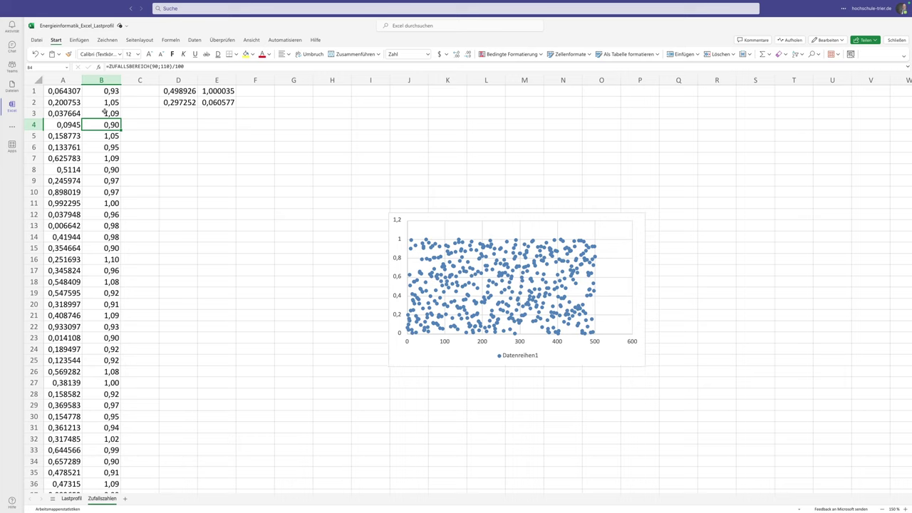
# Step: On the Lastprofil sheet, enter =NORMINV(ZUFALLSZAHL();1;0,1) in C2
pyautogui.click(72, 498)
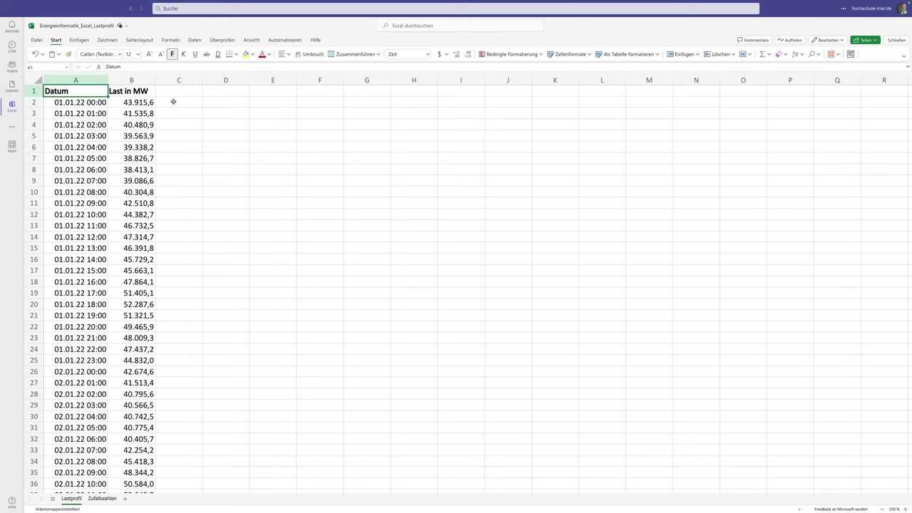
pyautogui.click(173, 101)
pyautogui.write('=')
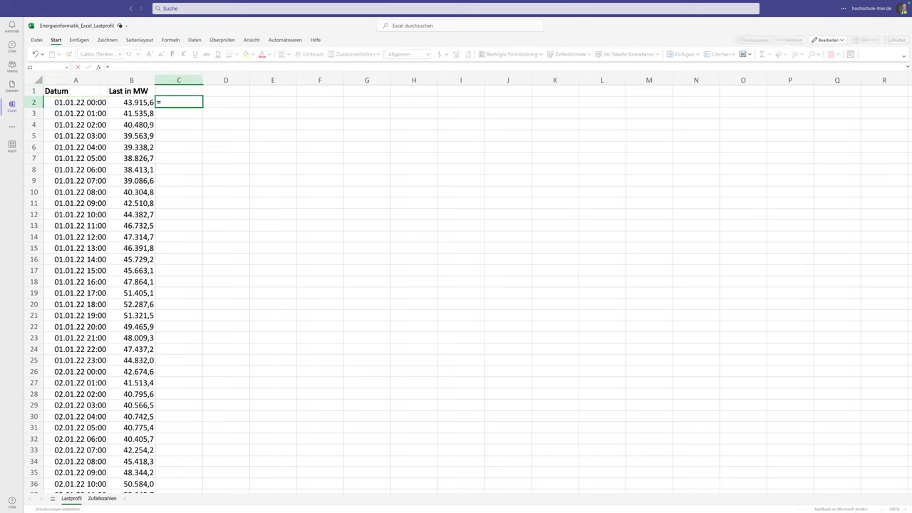
pyautogui.write('NO')
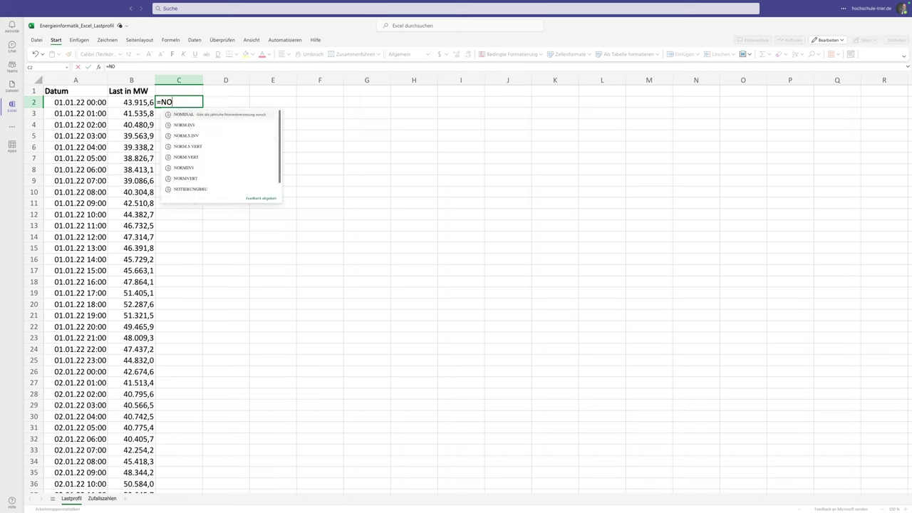
pyautogui.write('RM')
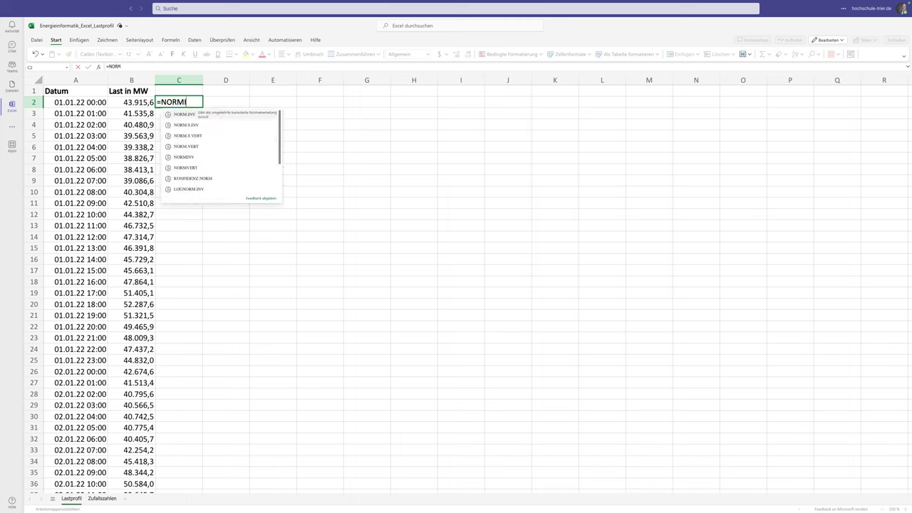
pyautogui.write('INV')
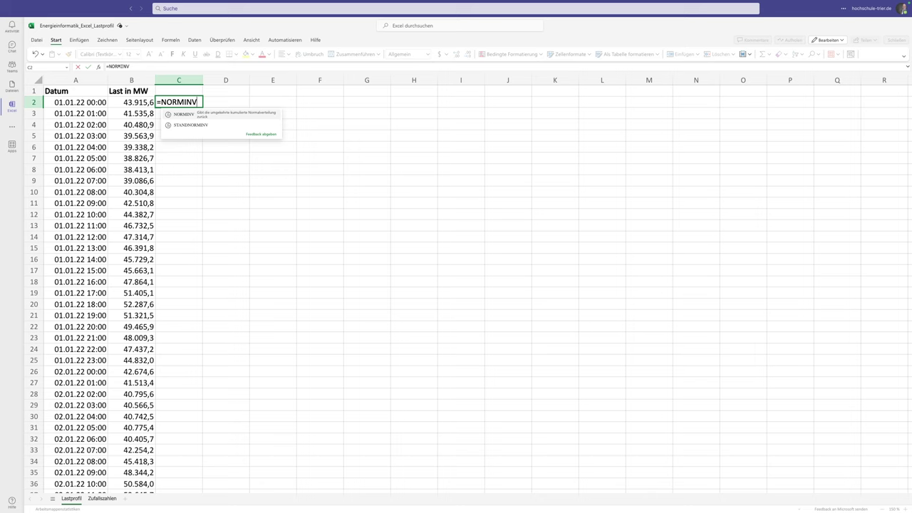
pyautogui.write('(')
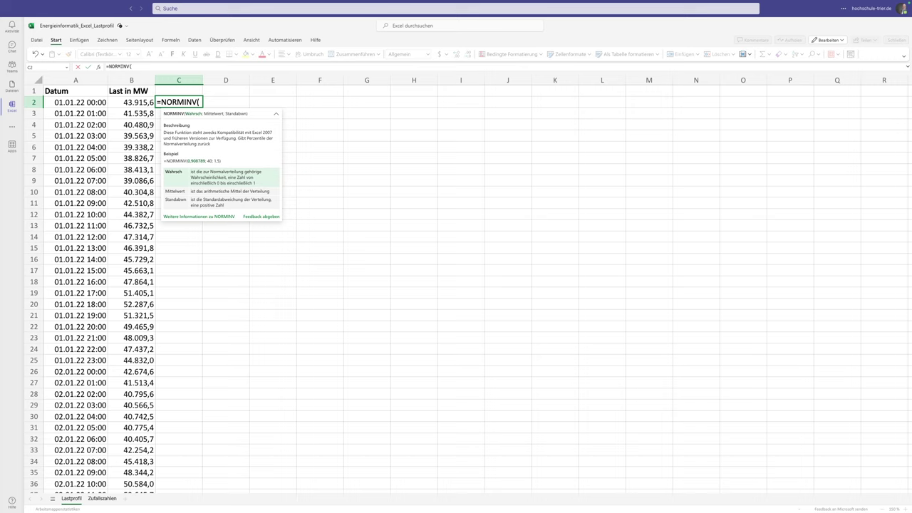
pyautogui.write('ZUF')
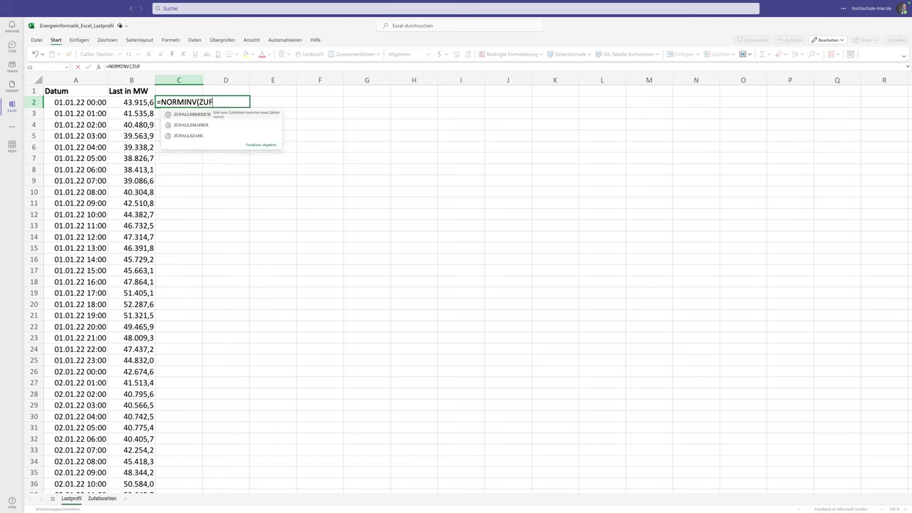
pyautogui.write('ALLSZ')
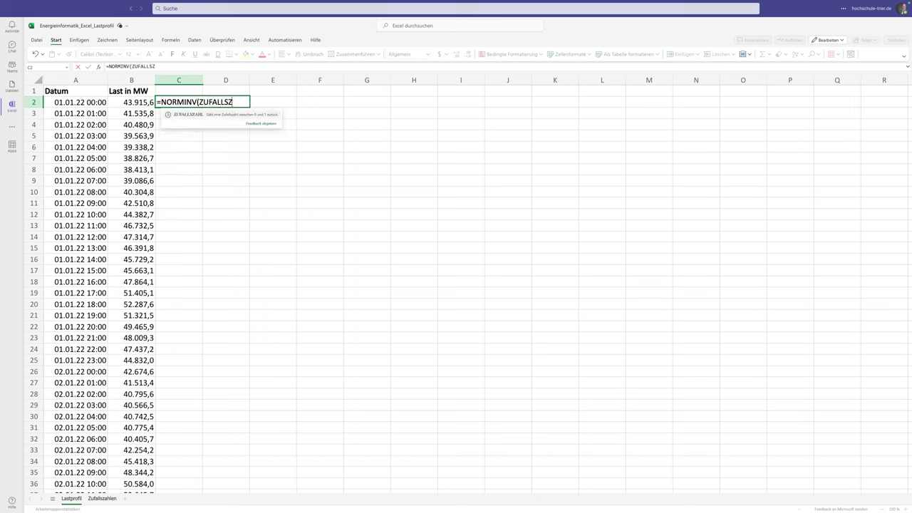
pyautogui.write('AHL();')
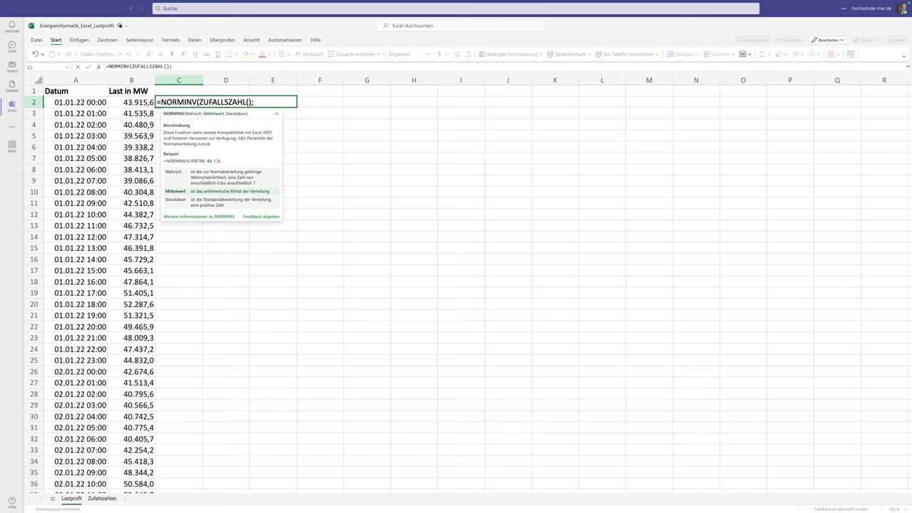
pyautogui.write('1;')
pyautogui.write('0,1')
pyautogui.write(')')
pyautogui.press('Return')
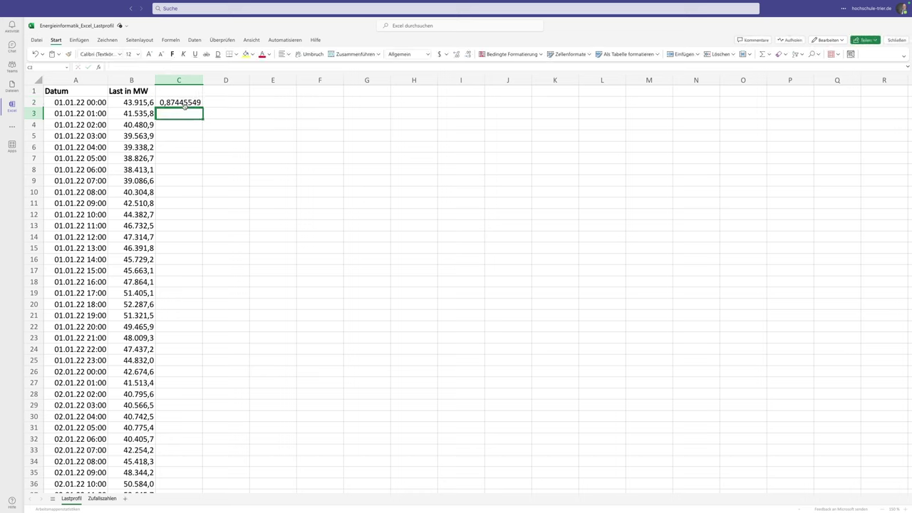
# Step: Copy C2's NORMINV formula into C3, then double-click the fill handle to fill column C
pyautogui.click(187, 103)
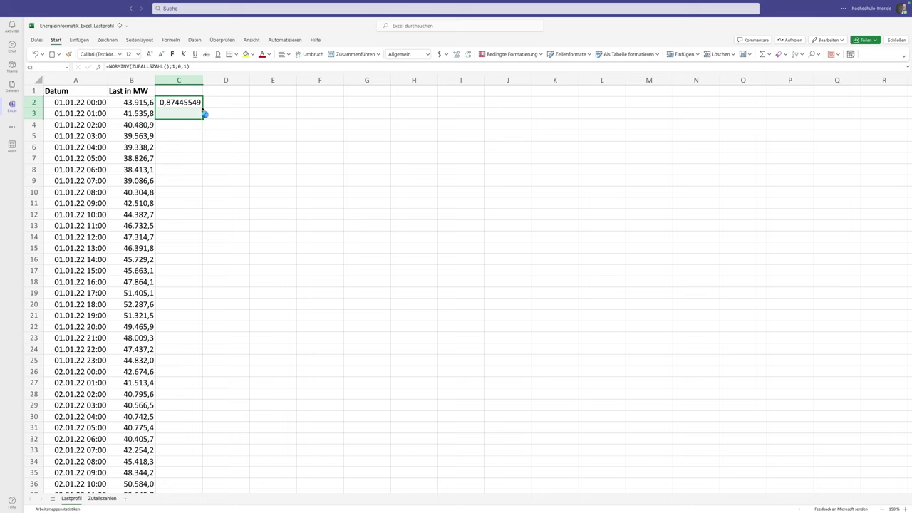
pyautogui.moveTo(202, 106); pyautogui.dragTo(192, 120)
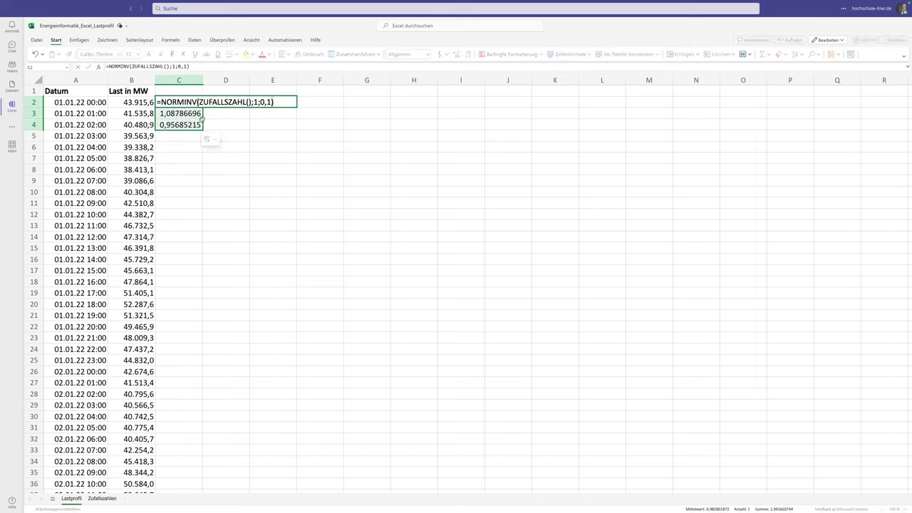
pyautogui.click(193, 122)
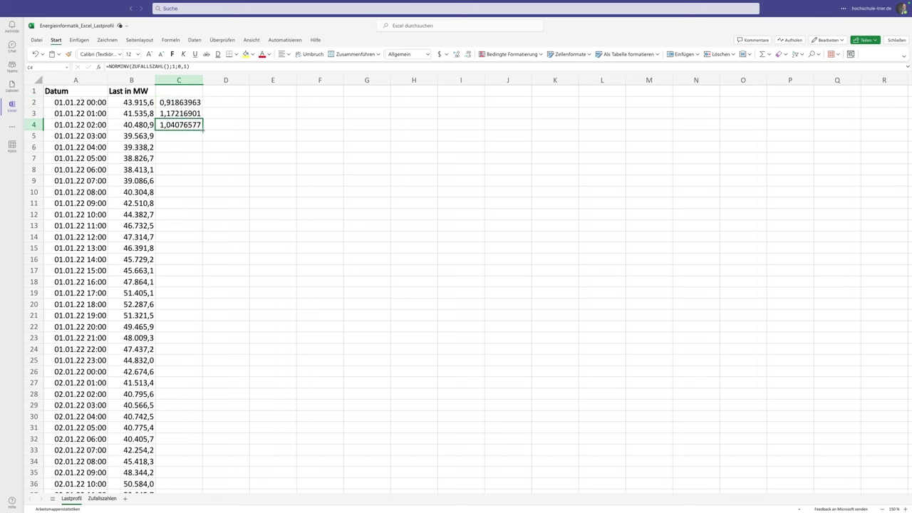
pyautogui.doubleClick(203, 130)
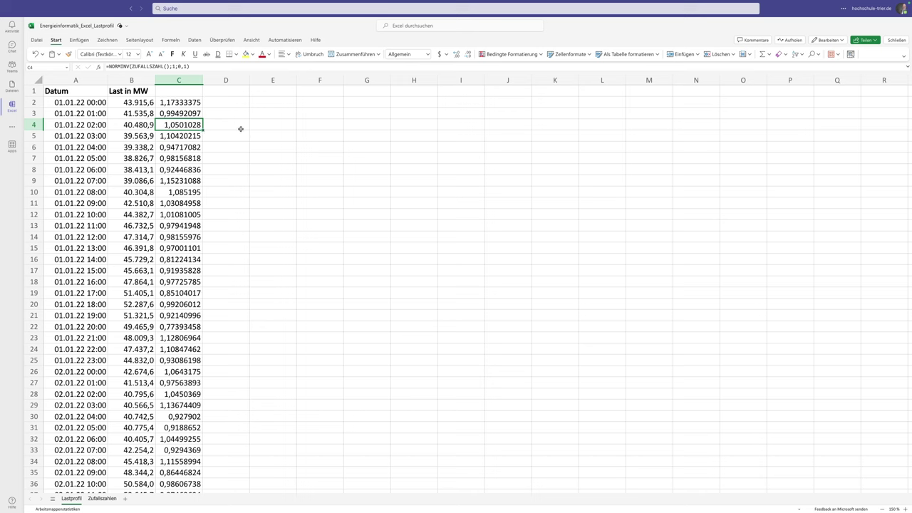
# Step: Enter =MITTELWERT(C:C) in E2 to get the factors' mean
pyautogui.click(277, 102)
pyautogui.write('=')
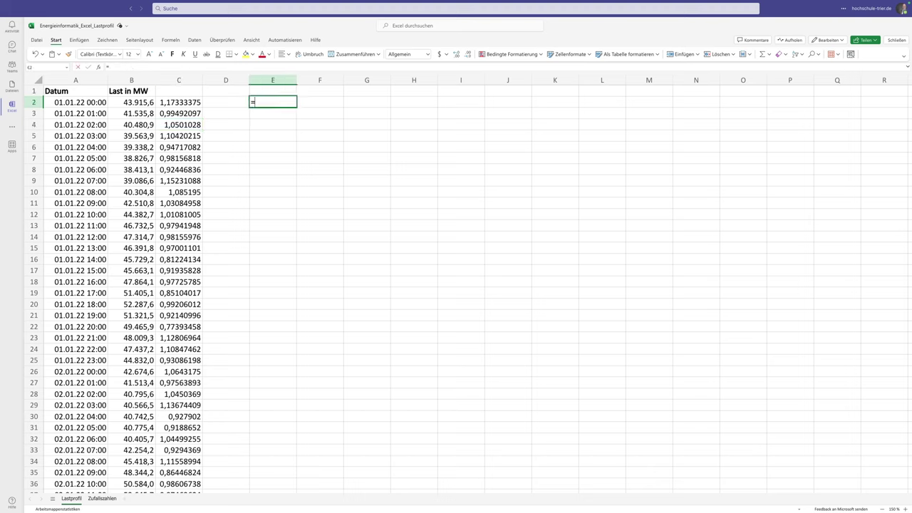
pyautogui.write('MITTE')
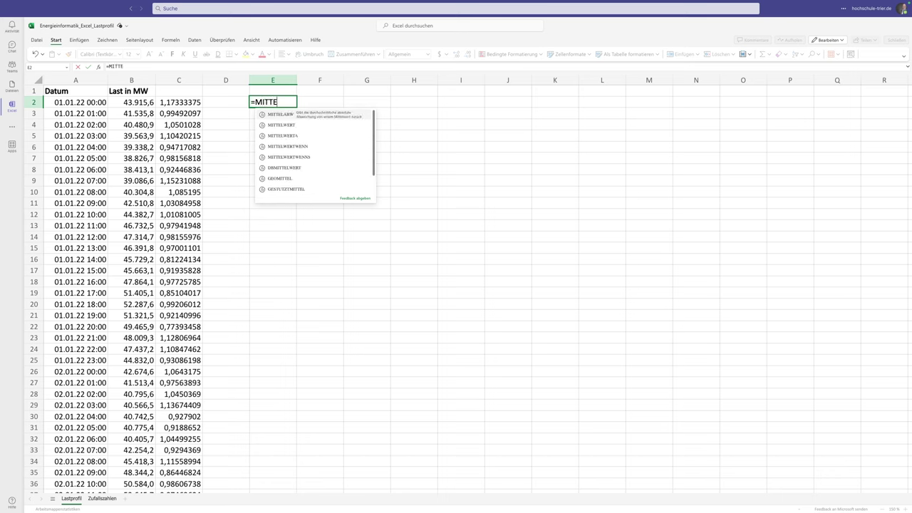
pyautogui.write('LWERT')
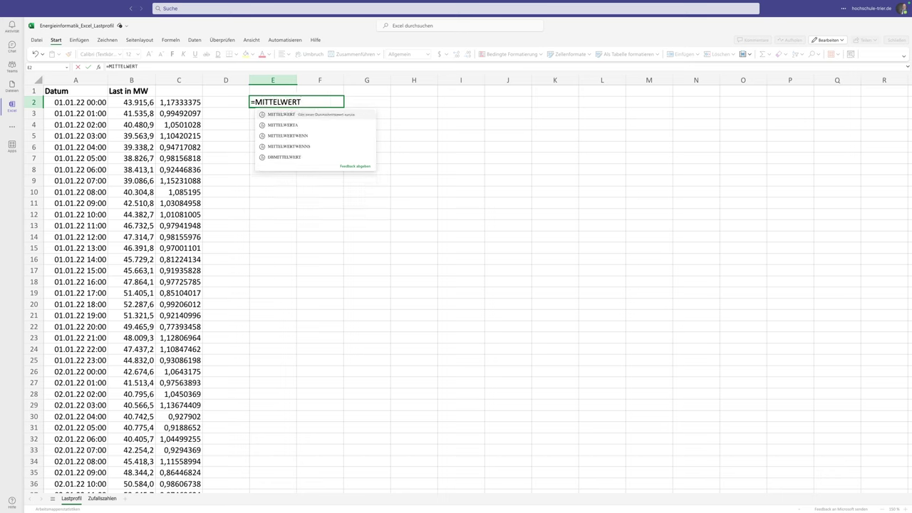
pyautogui.write('(C:C)')
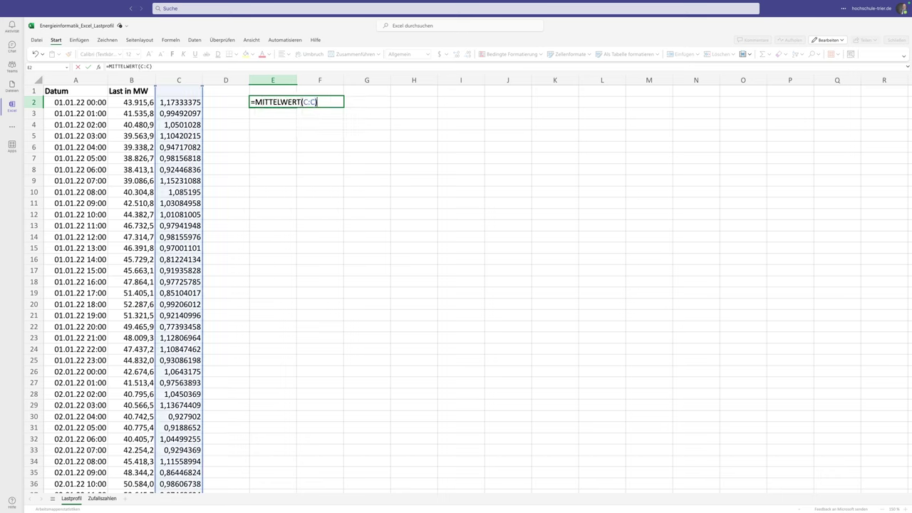
pyautogui.press('Return')
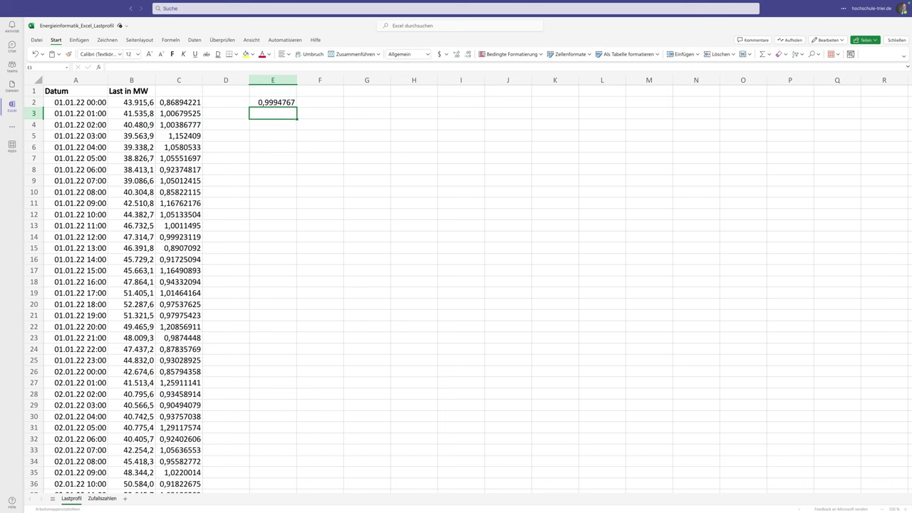
# Step: Enter =STABWN(C:C) in E3, correcting the mistyped function name
pyautogui.write('=S')
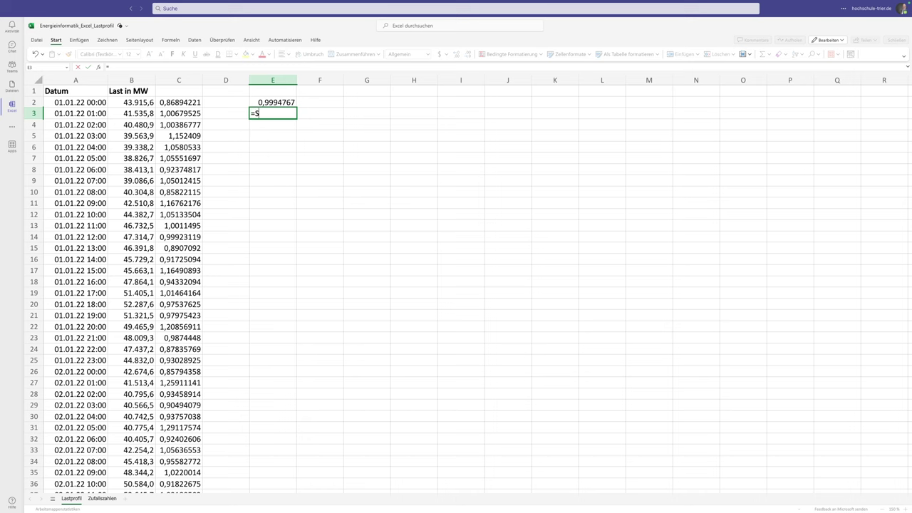
pyautogui.write('TABAB')
pyautogui.hotkey('ctrl', 'Return')
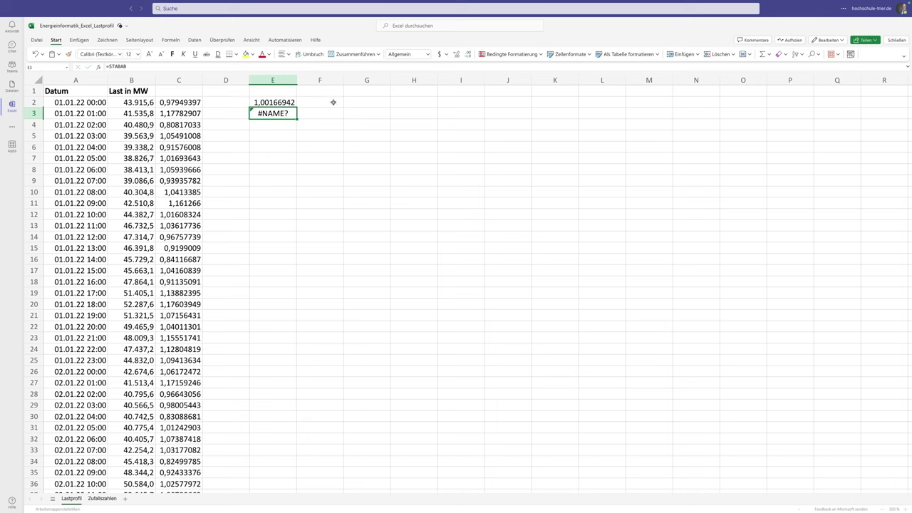
pyautogui.click(140, 66)
pyautogui.press('BackSpace')
pyautogui.press('BackSpace')
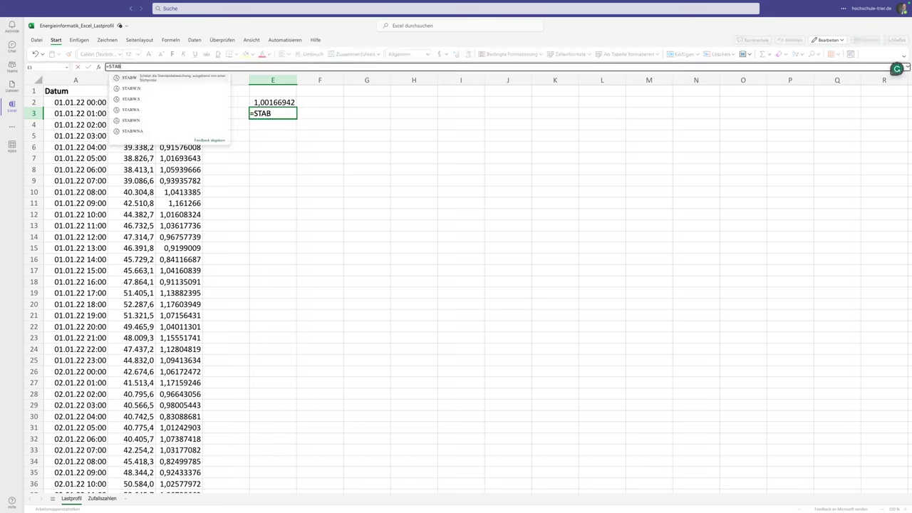
pyautogui.write('W')
pyautogui.write('N(')
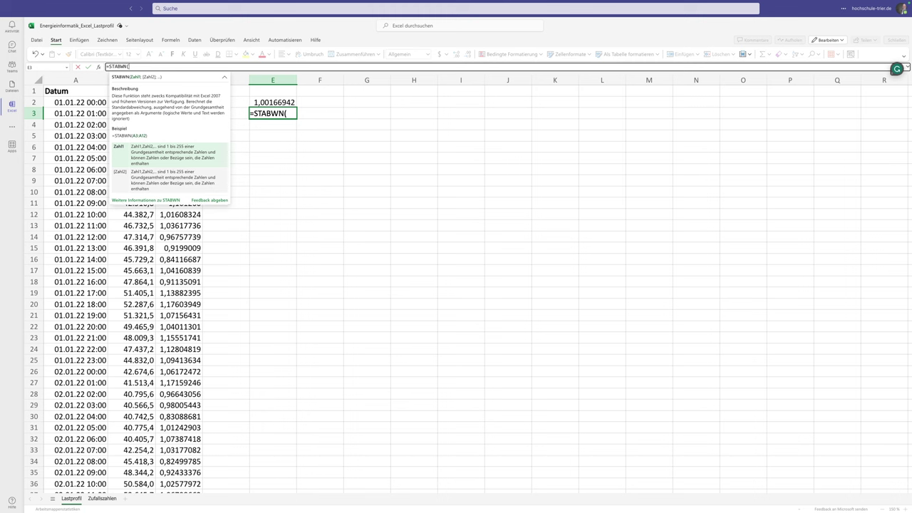
pyautogui.write('C:C)')
pyautogui.press('Return')
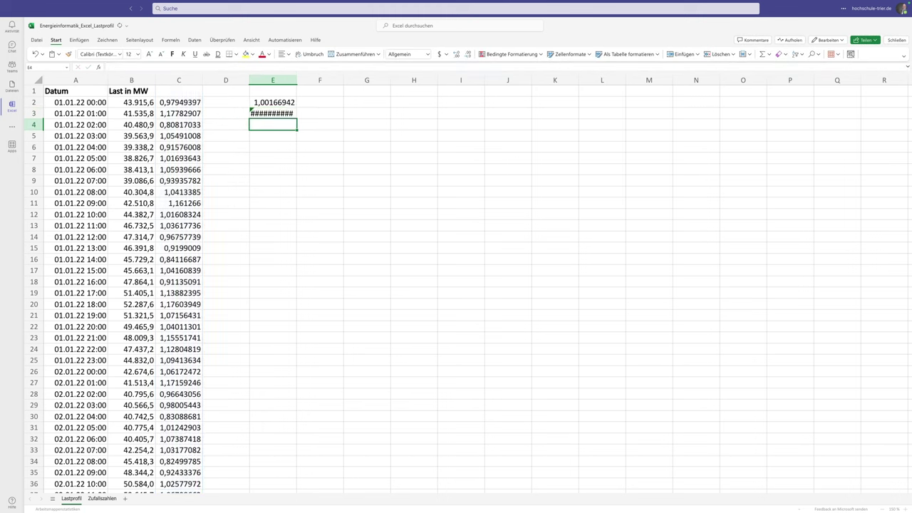
pyautogui.click(273, 113)
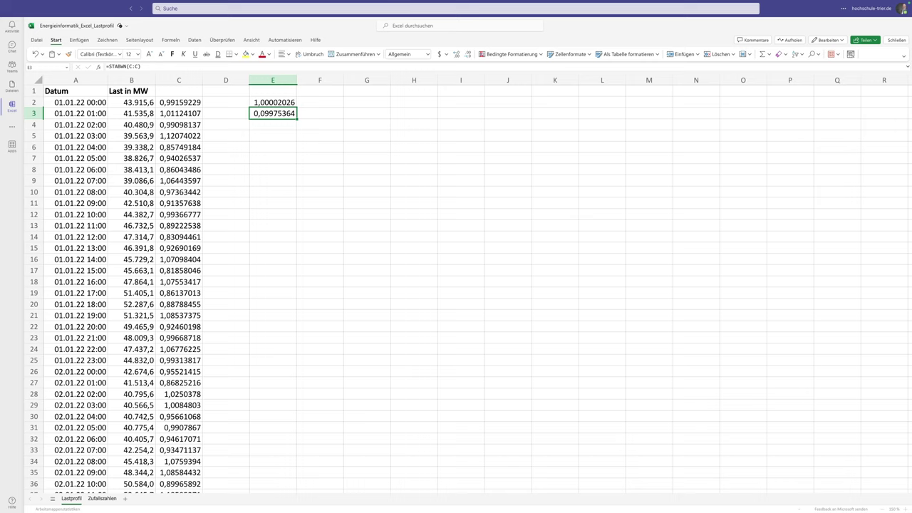
pyautogui.click(192, 80)
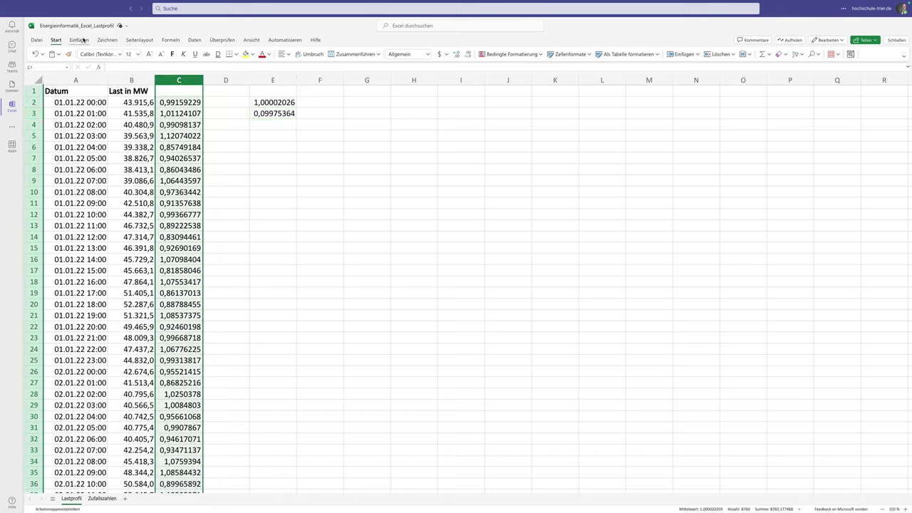
pyautogui.click(79, 40)
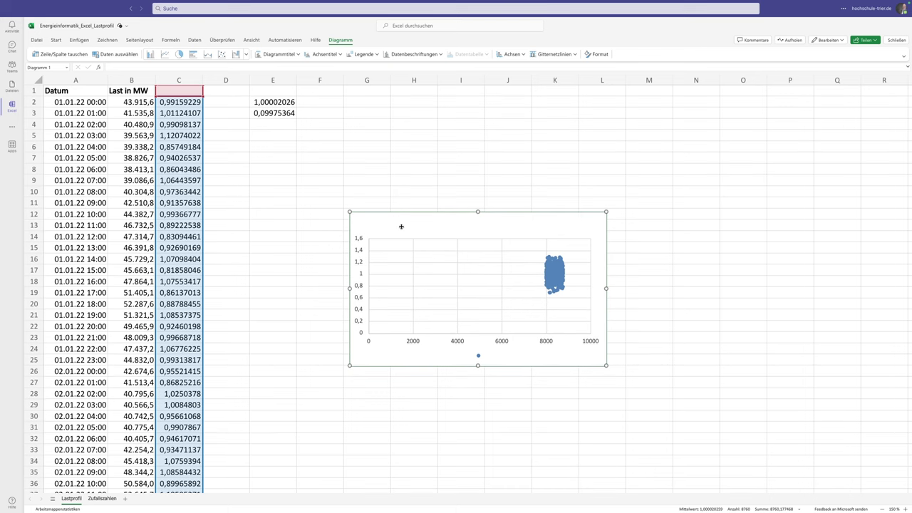
pyautogui.scroll(-1, 408, 223)
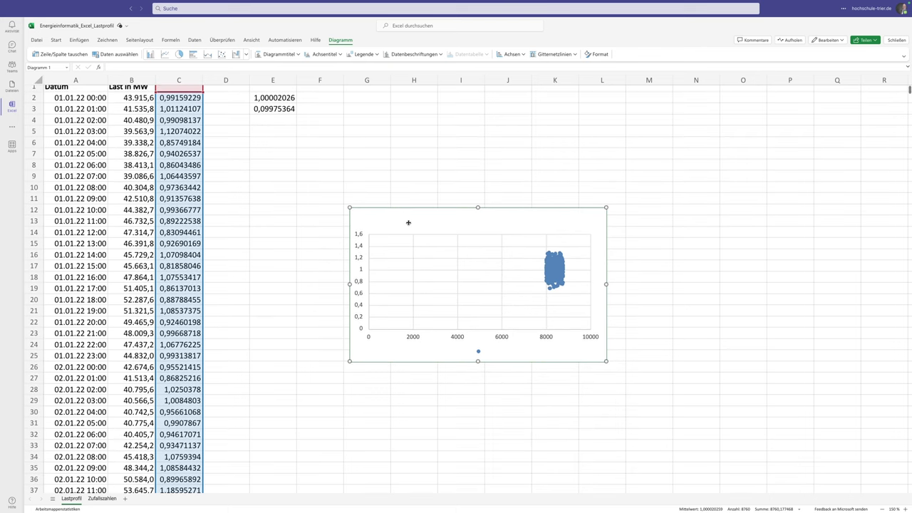
pyautogui.scroll(1, 408, 223)
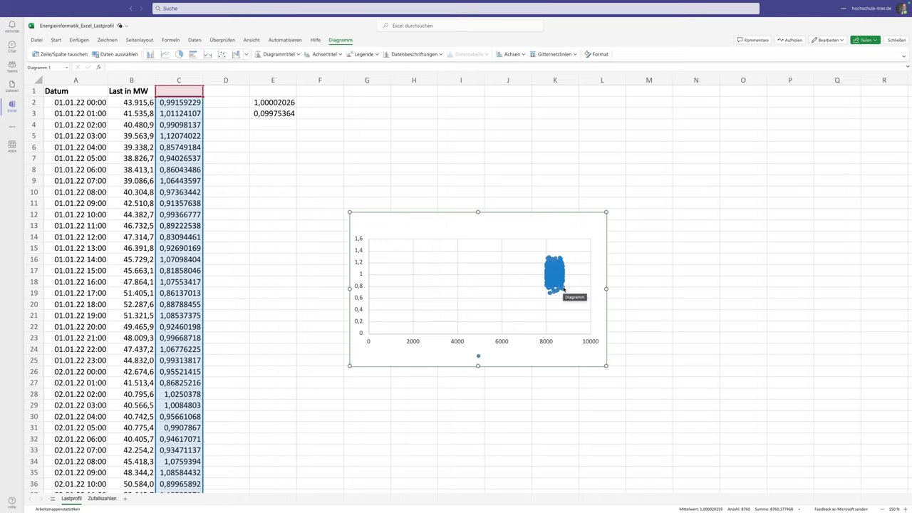
pyautogui.press('Delete')
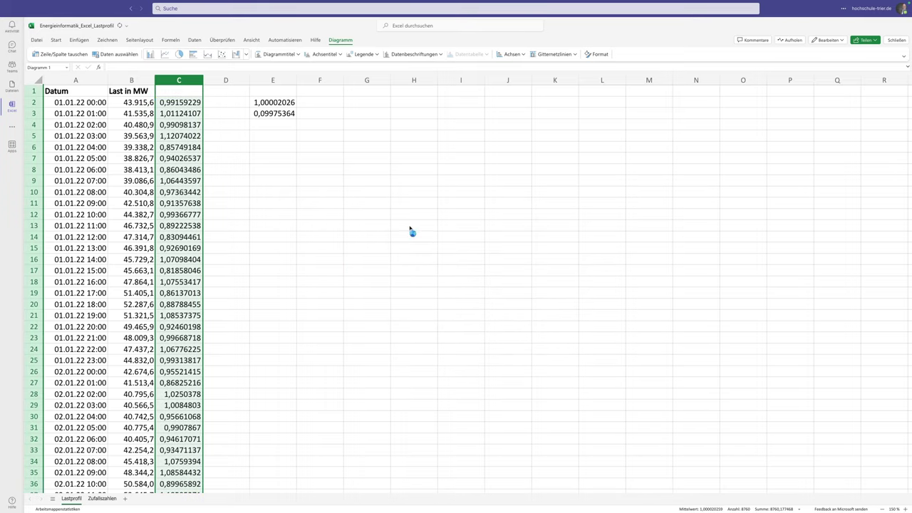
# Step: Select the first 500 factors in C2:C501
pyautogui.click(190, 102)
pyautogui.scroll(-20, 257, 155)
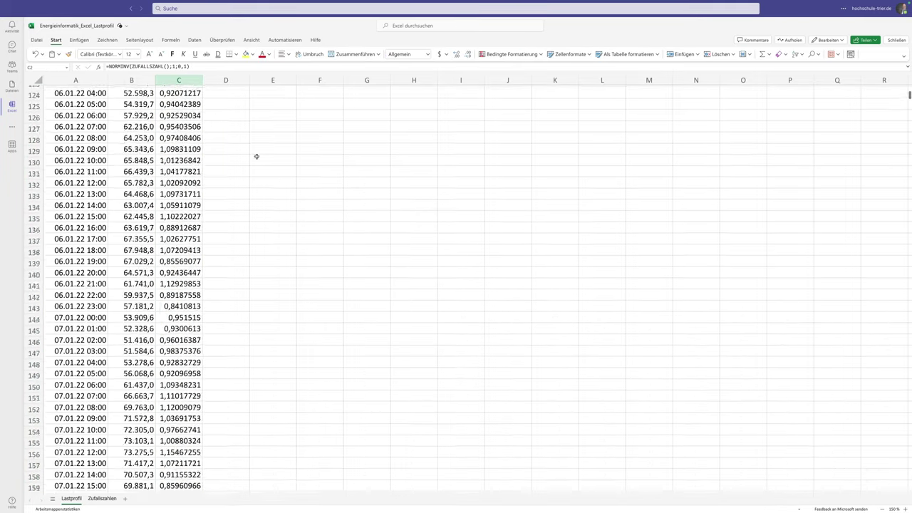
pyautogui.scroll(-10, 450, 275)
pyautogui.scroll(-20, 450, 275)
pyautogui.scroll(-20, 450, 275)
pyautogui.scroll(-10, 450, 275)
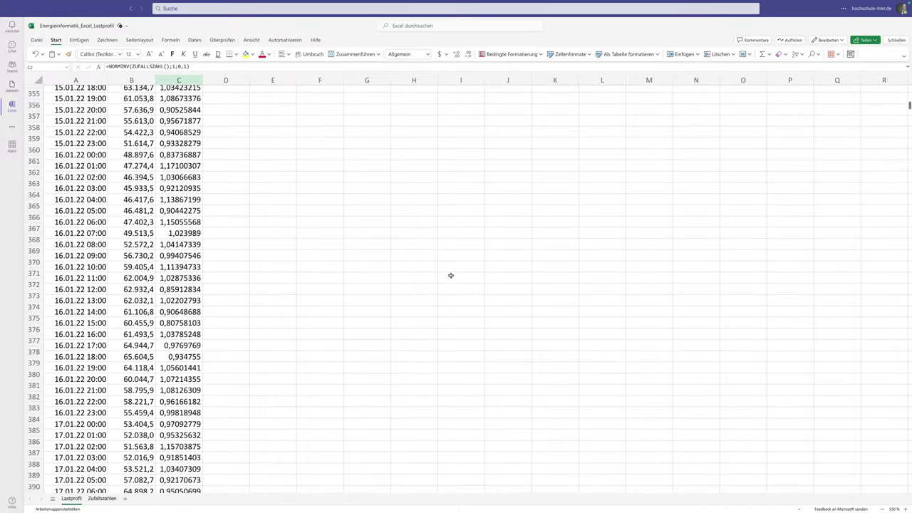
pyautogui.scroll(-10, 450, 275)
pyautogui.scroll(-10, 450, 275)
pyautogui.scroll(-10, 450, 275)
pyautogui.scroll(-10, 450, 275)
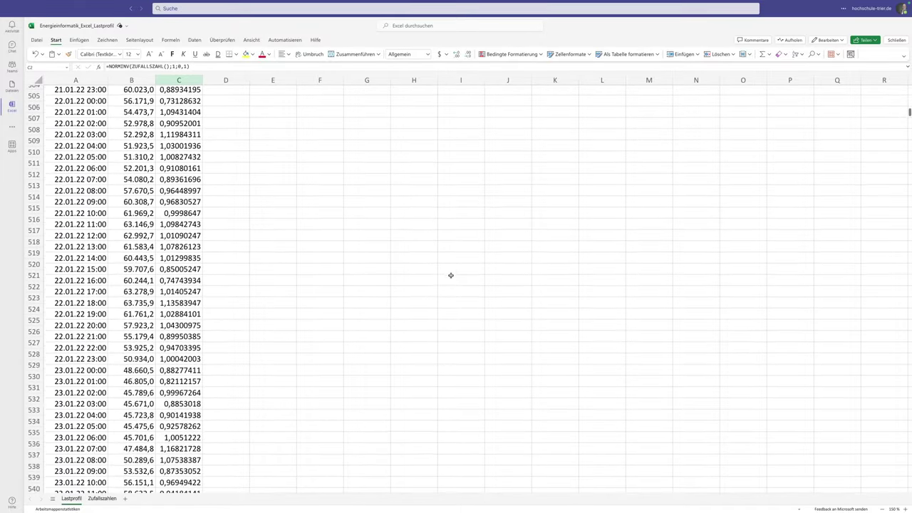
pyautogui.scroll(-10, 451, 275)
pyautogui.scroll(3, 450, 275)
pyautogui.scroll(1, 450, 275)
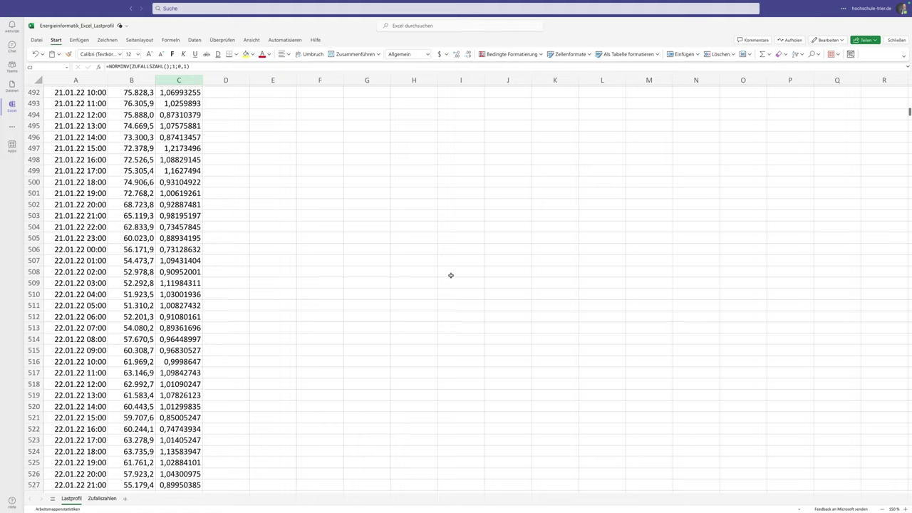
pyautogui.keyDown('shift'); pyautogui.click(189, 193); pyautogui.keyUp('shift')
pyautogui.scroll(3, 561, 271)
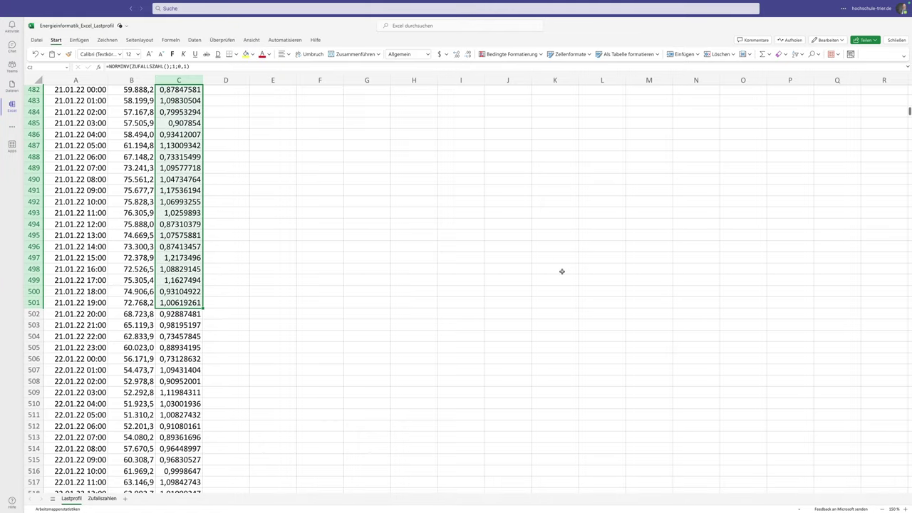
pyautogui.scroll(20, 562, 271)
pyautogui.scroll(20, 561, 272)
pyautogui.scroll(20, 561, 271)
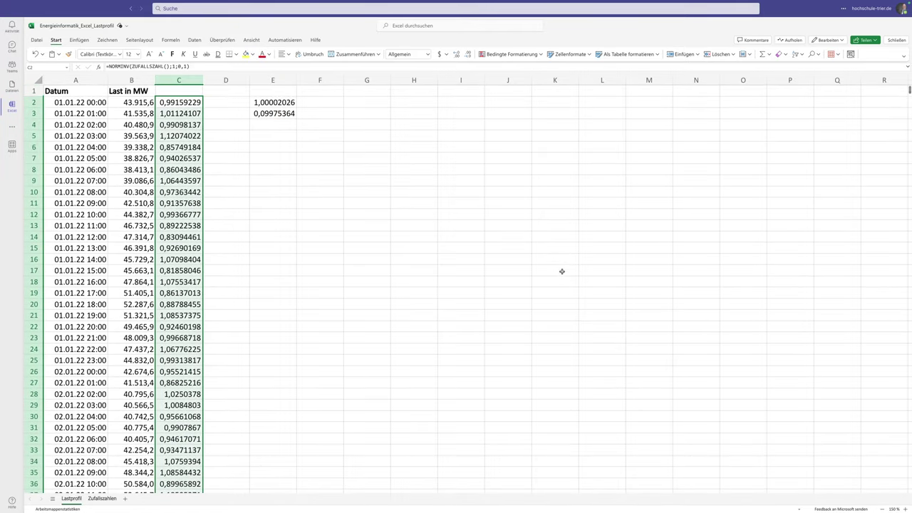
# Step: Insert a Punkt (XY) scatter chart of the selection and move it beside the data
pyautogui.click(79, 39)
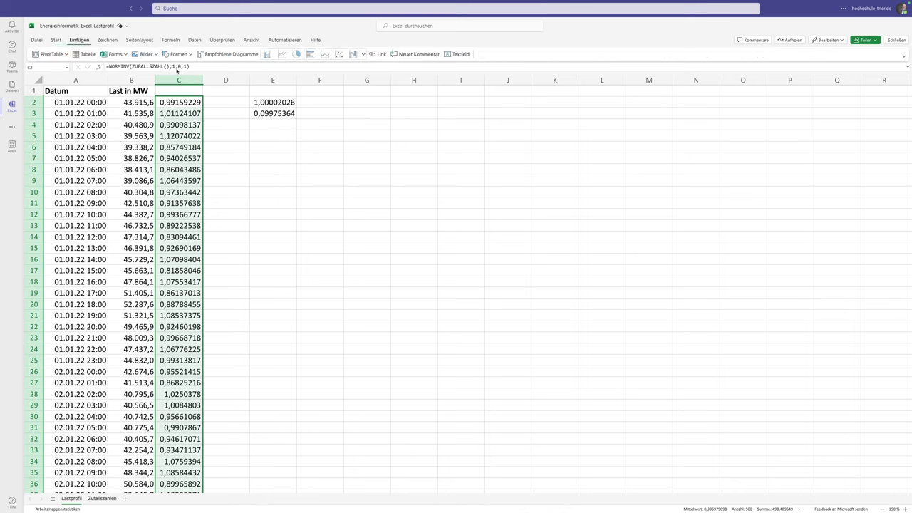
pyautogui.click(339, 57)
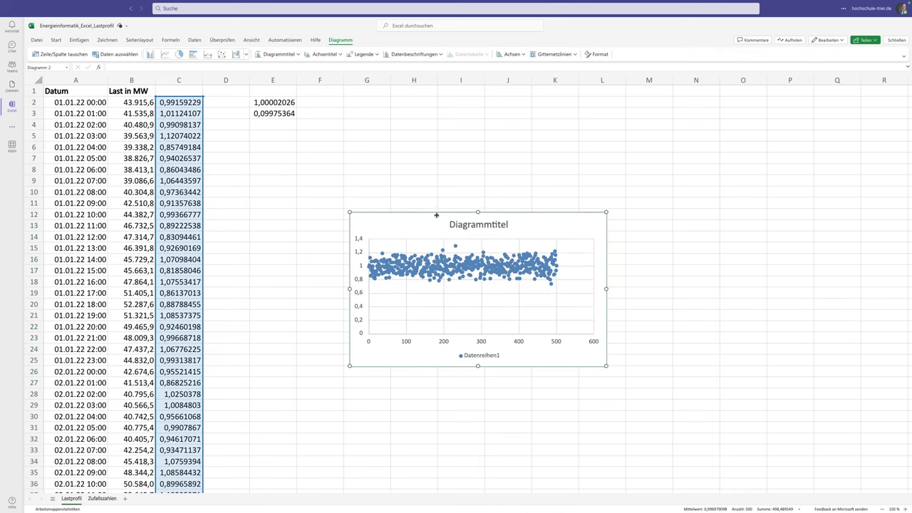
pyautogui.moveTo(436, 214); pyautogui.dragTo(502, 144)
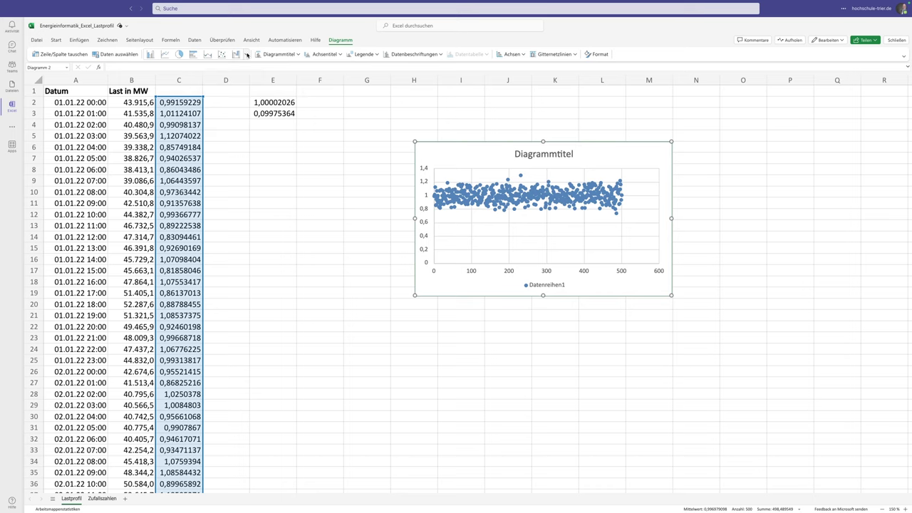
pyautogui.click(246, 55)
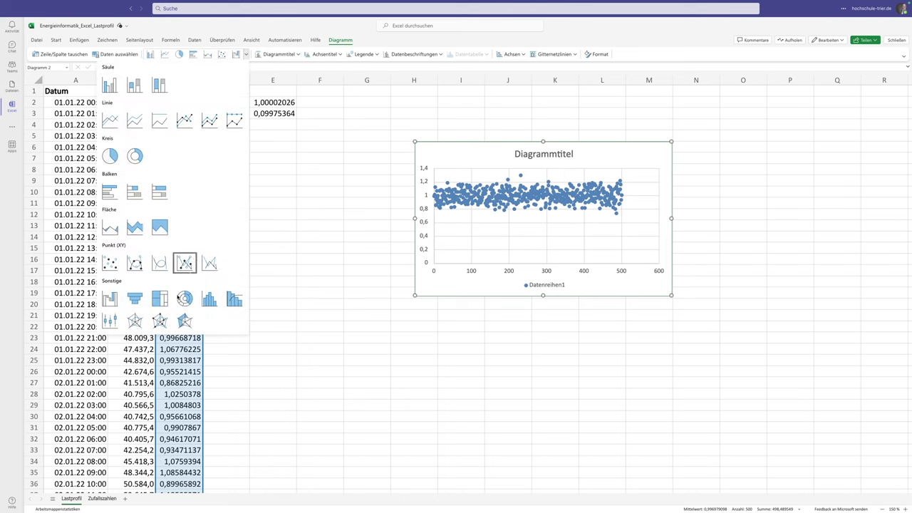
# Step: Switch the chart to a histogram, reposition it, and delete its Series1 legend and title
pyautogui.click(209, 302)
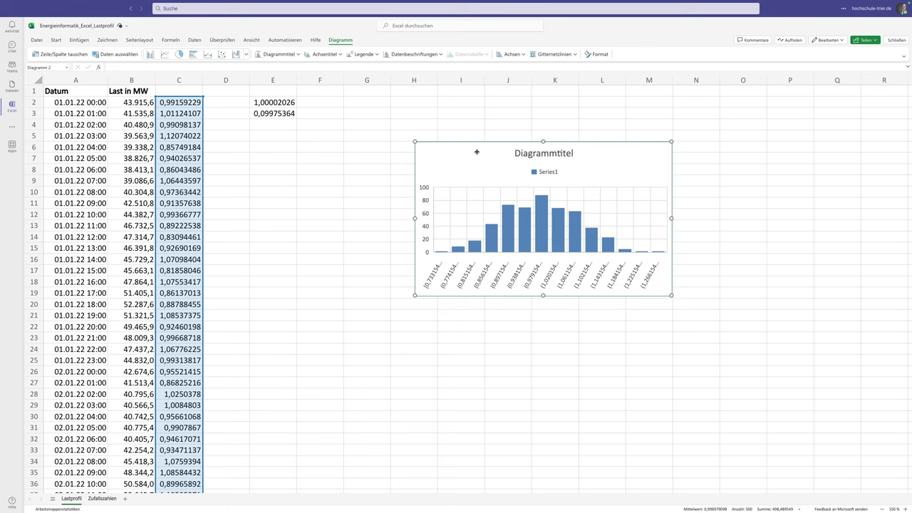
pyautogui.moveTo(476, 151)
pyautogui.mouseDown()
pyautogui.moveTo(458, 246)
pyautogui.moveTo(431, 119)
pyautogui.mouseUp()
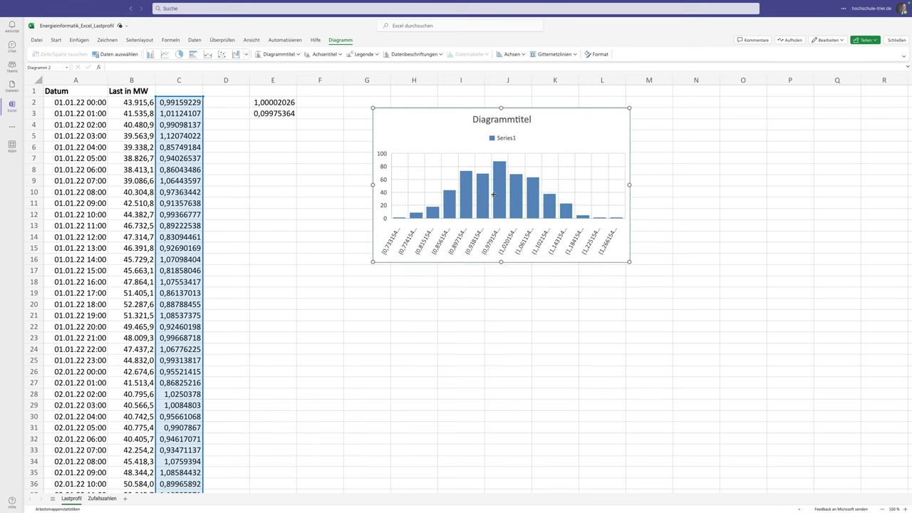
pyautogui.click(508, 139)
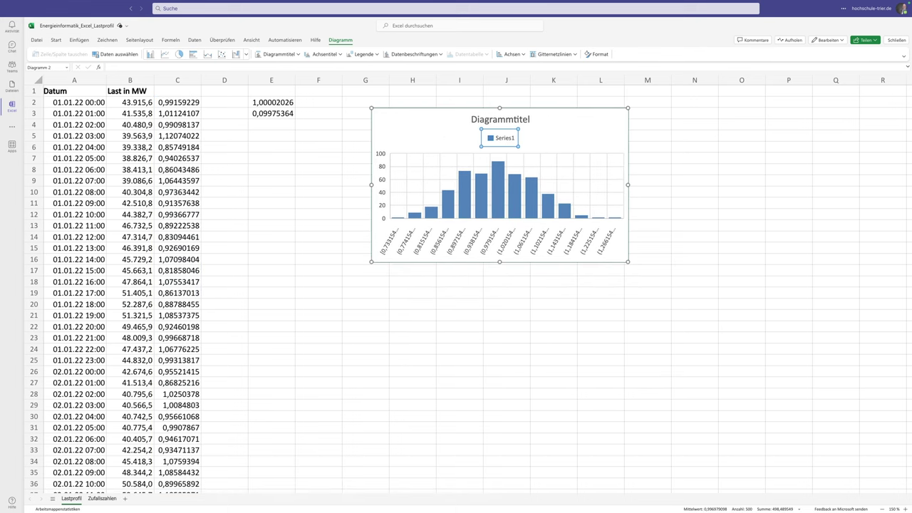
pyautogui.press('Delete')
pyautogui.click(511, 122)
pyautogui.press('Delete')
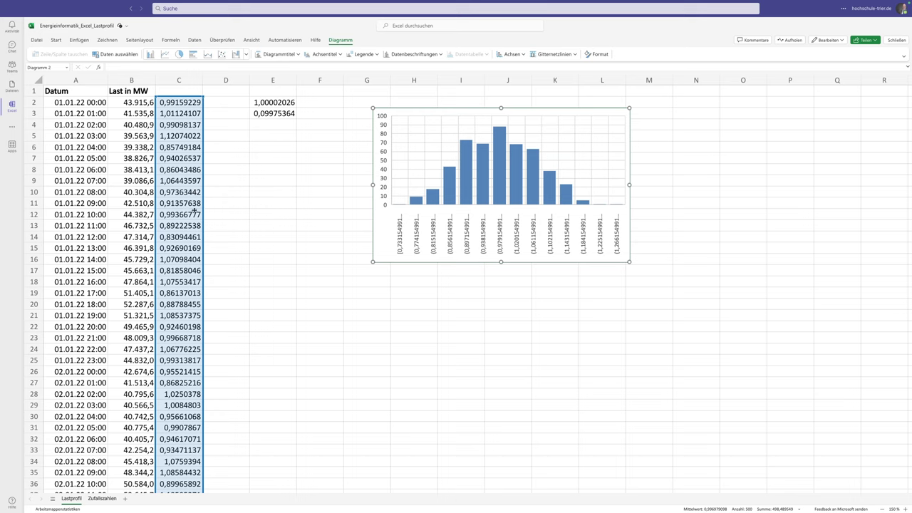
pyautogui.click(271, 134)
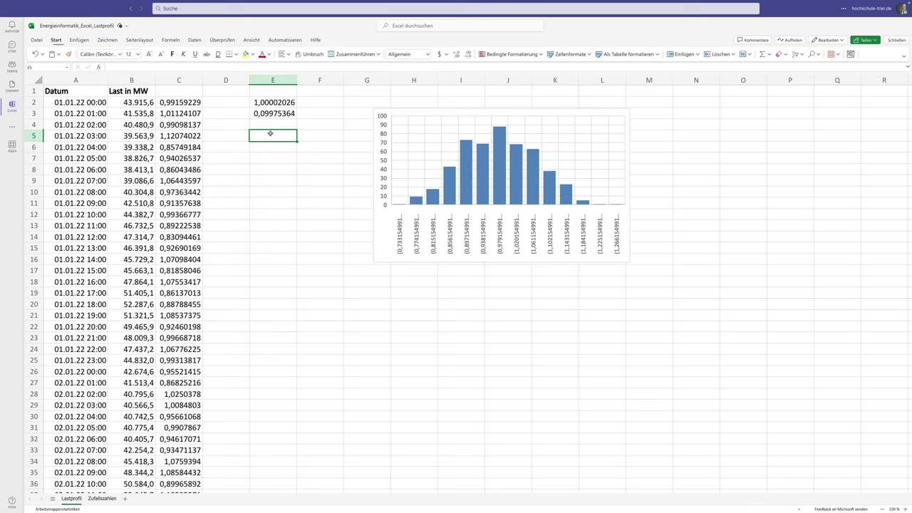
# Step: Enter 0 in E5, then clear it again to trigger a recalculation
pyautogui.write('0')
pyautogui.press('Return')
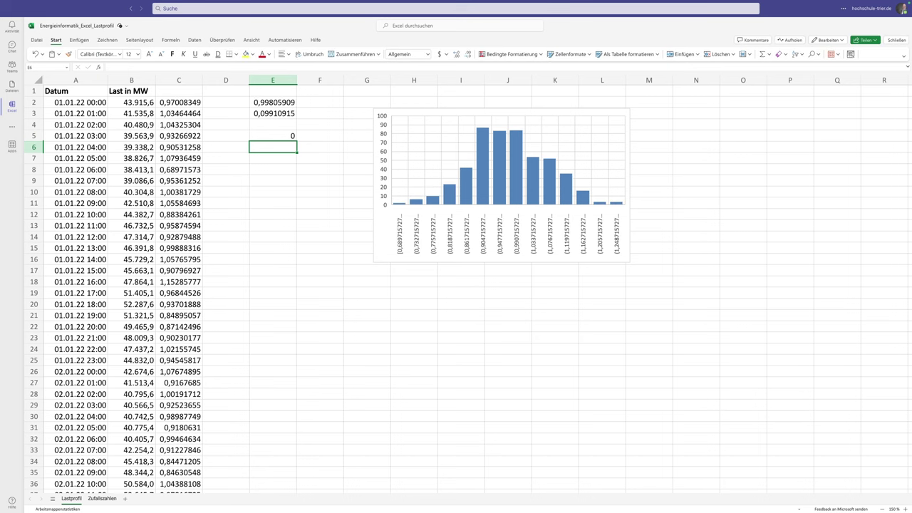
pyautogui.click(272, 136)
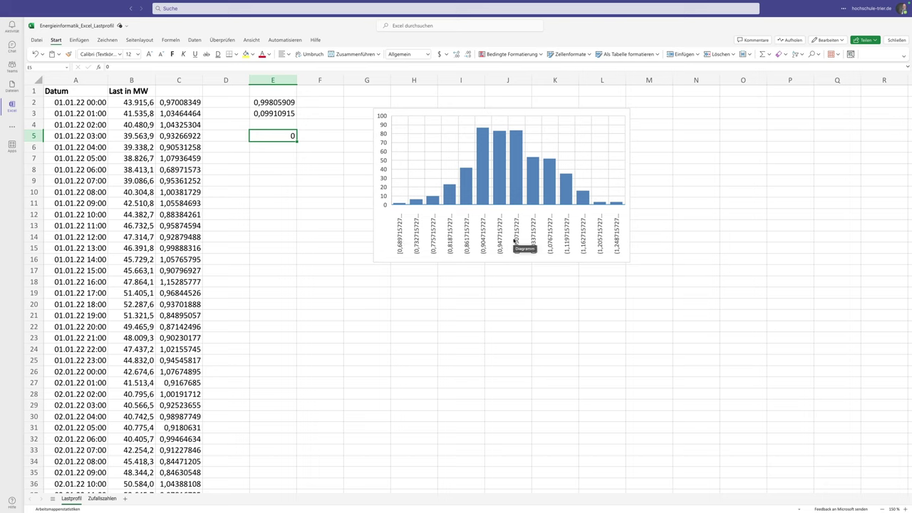
pyautogui.press('Delete')
pyautogui.press('Up')
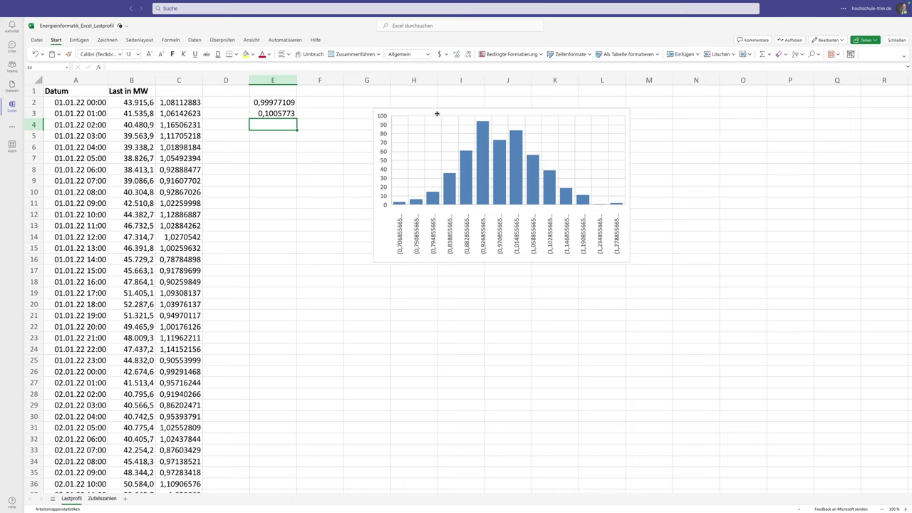
# Step: Nudge the histogram left and down so it sits beside the data columns
pyautogui.moveTo(433, 114); pyautogui.dragTo(458, 110)
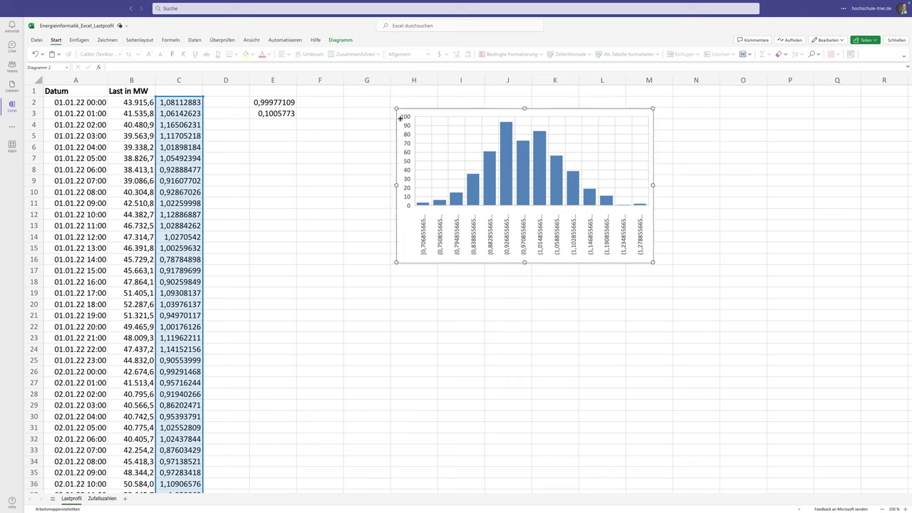
pyautogui.moveTo(417, 109); pyautogui.dragTo(412, 116)
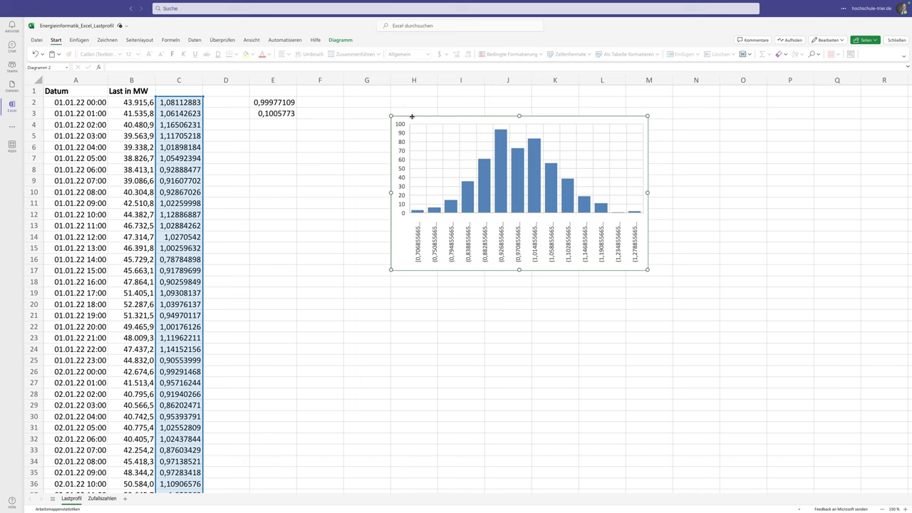
pyautogui.moveTo(412, 116); pyautogui.dragTo(402, 117)
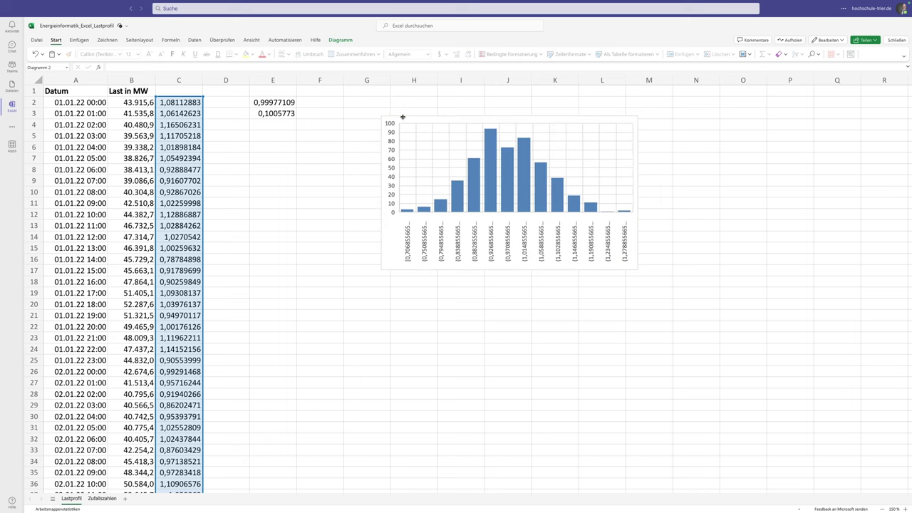
pyautogui.click(353, 148)
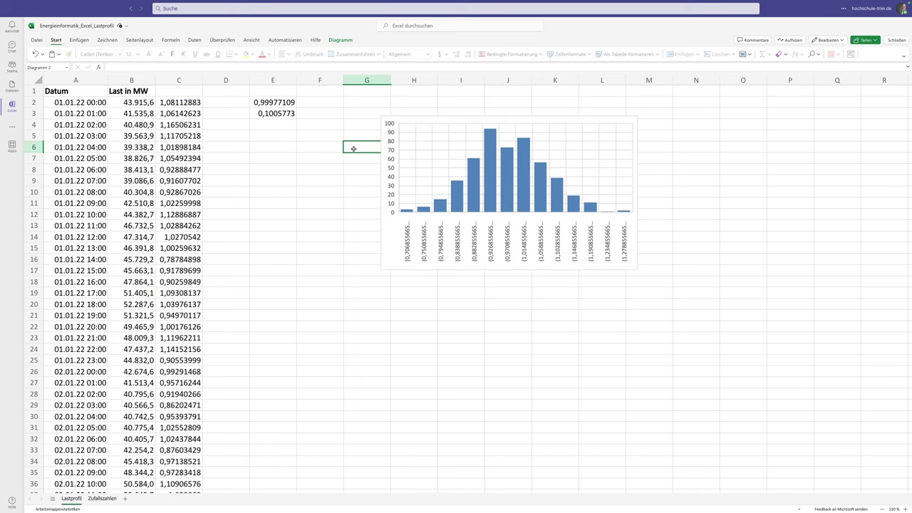
pyautogui.click(412, 119)
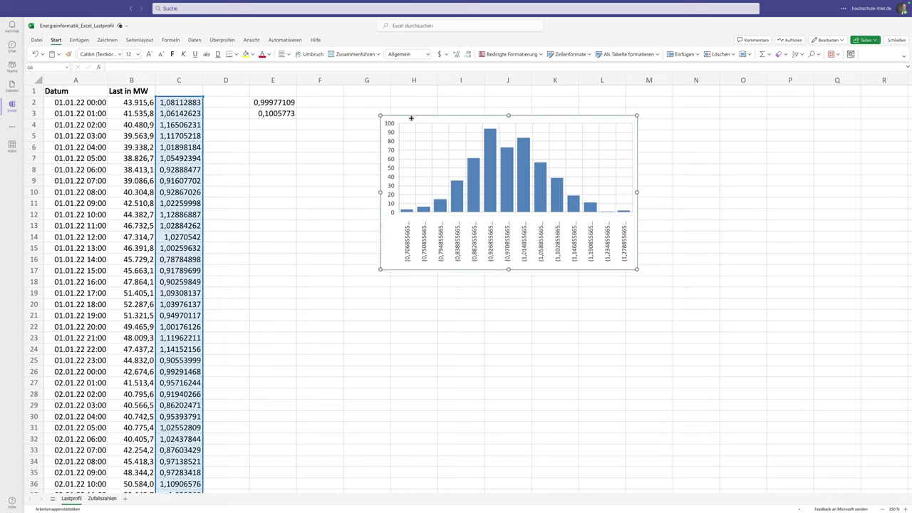
# Step: Cut the histogram chart out of the sheet
pyautogui.rightClick(454, 119)
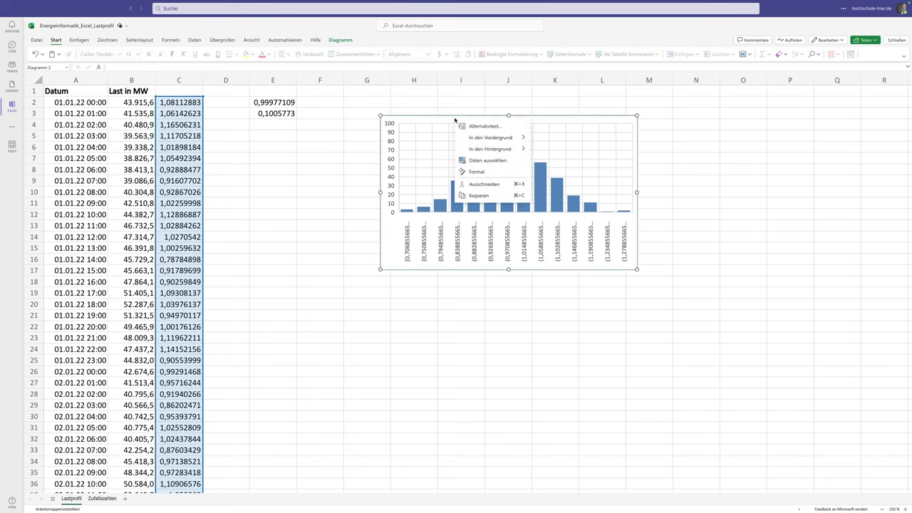
pyautogui.click(484, 183)
pyautogui.click(215, 102)
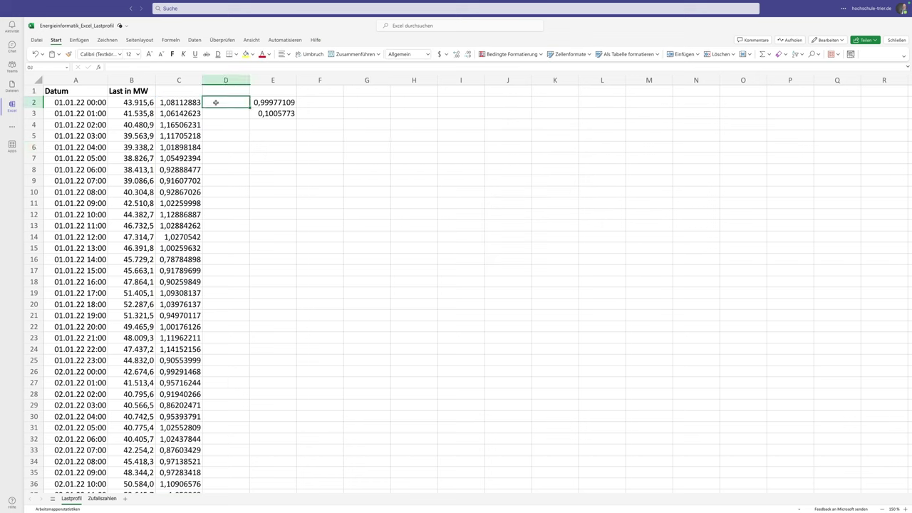
pyautogui.click(192, 104)
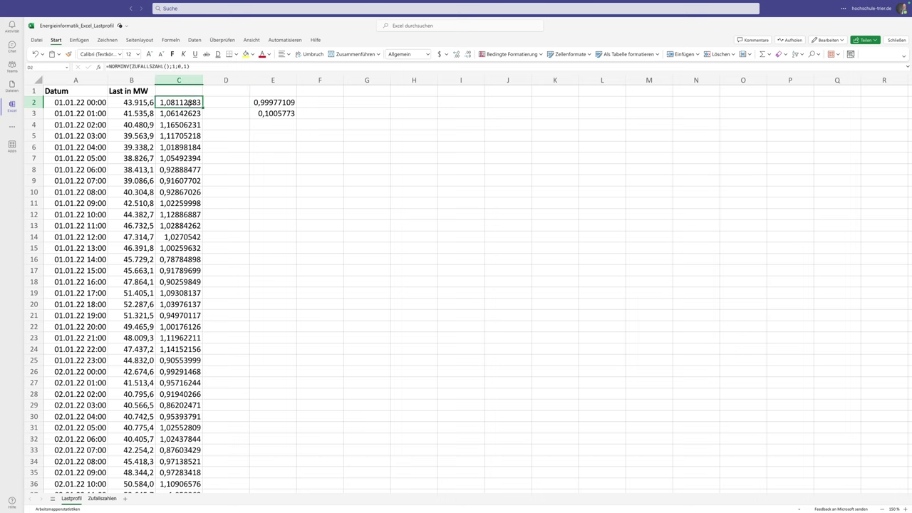
# Step: Change C2's NORMINV standard deviation to 0,05 and fill it down column C
pyautogui.click(182, 66)
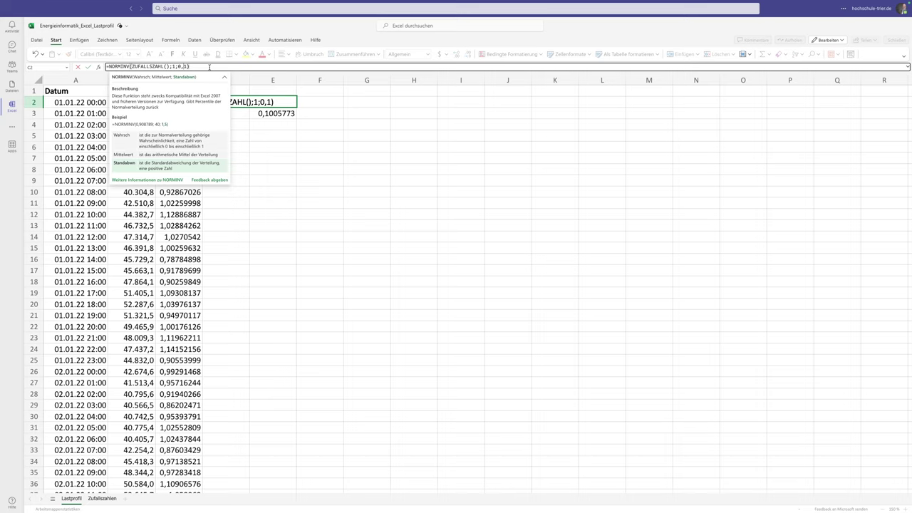
pyautogui.press('BackSpace')
pyautogui.write('0')
pyautogui.write('5')
pyautogui.press('Return')
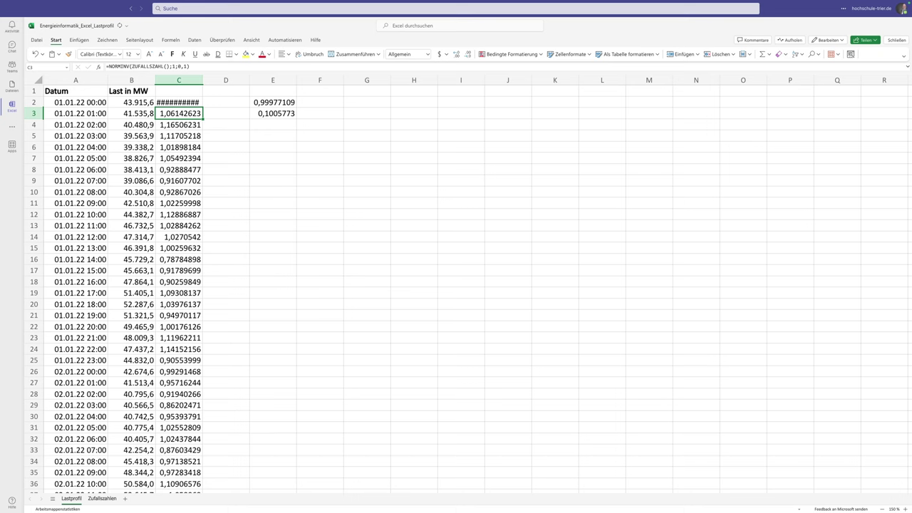
pyautogui.click(189, 99)
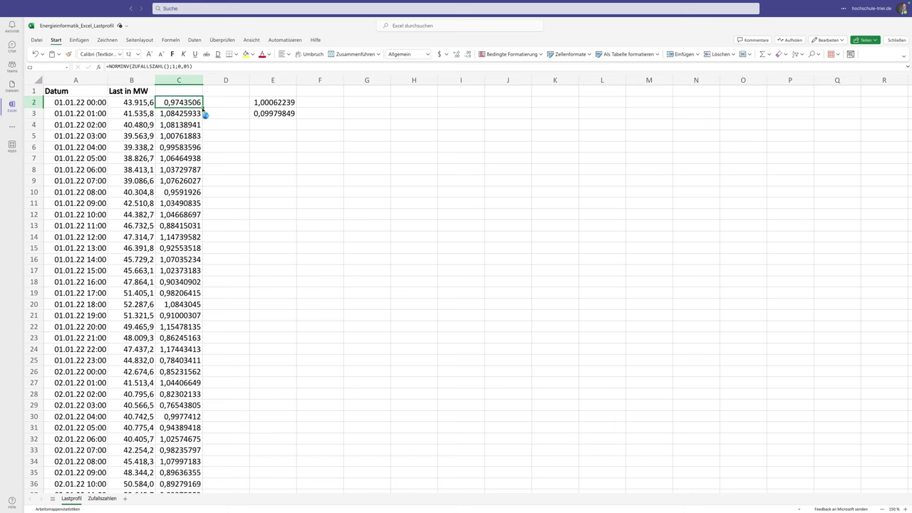
pyautogui.moveTo(202, 107); pyautogui.dragTo(205, 115)
# Step: Clear the mean and deviation values from E2:E3
pyautogui.click(267, 112)
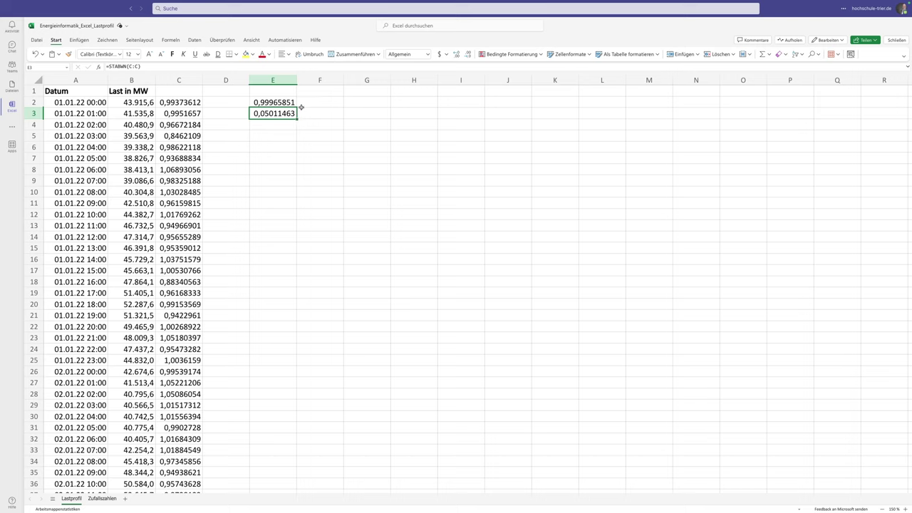
pyautogui.moveTo(275, 102); pyautogui.dragTo(274, 112)
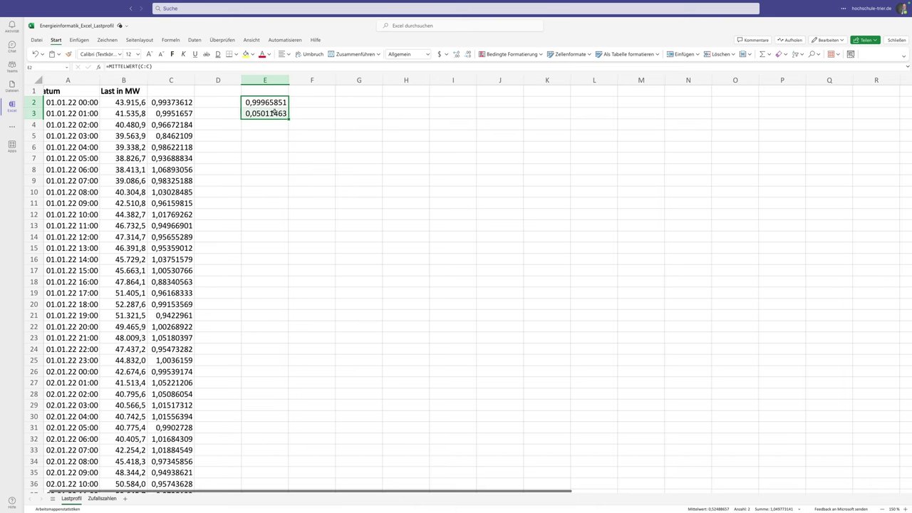
pyautogui.press('Delete')
pyautogui.click(229, 103)
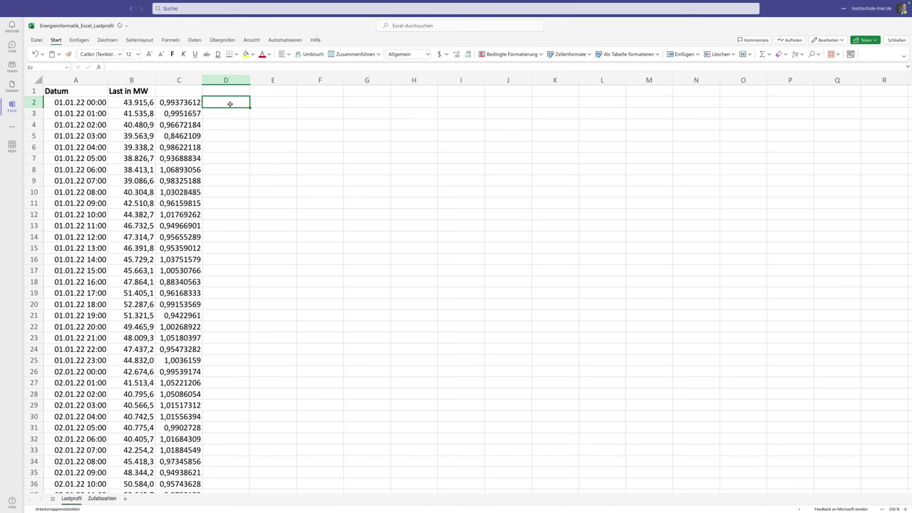
# Step: Enter =B2*C2 in D2 and fill it down the whole of column D
pyautogui.write('=')
pyautogui.click(132, 102)
pyautogui.write('*')
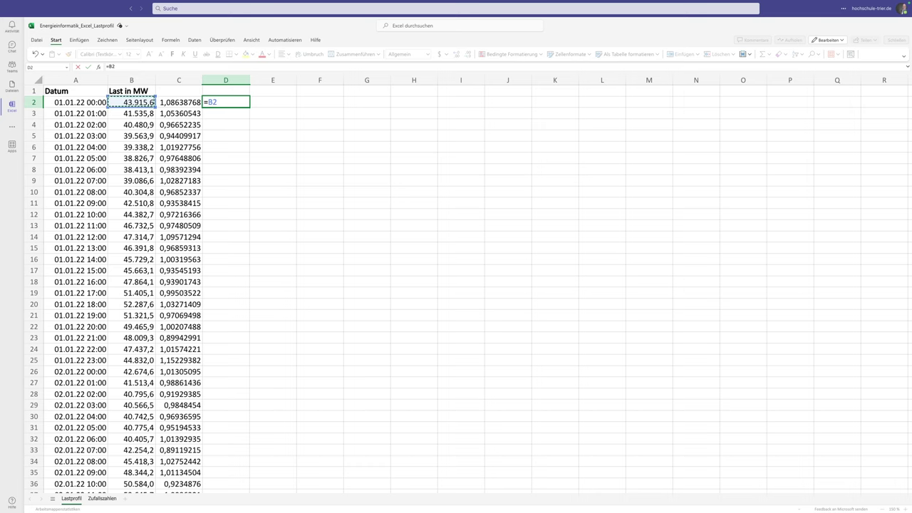
pyautogui.click(178, 102)
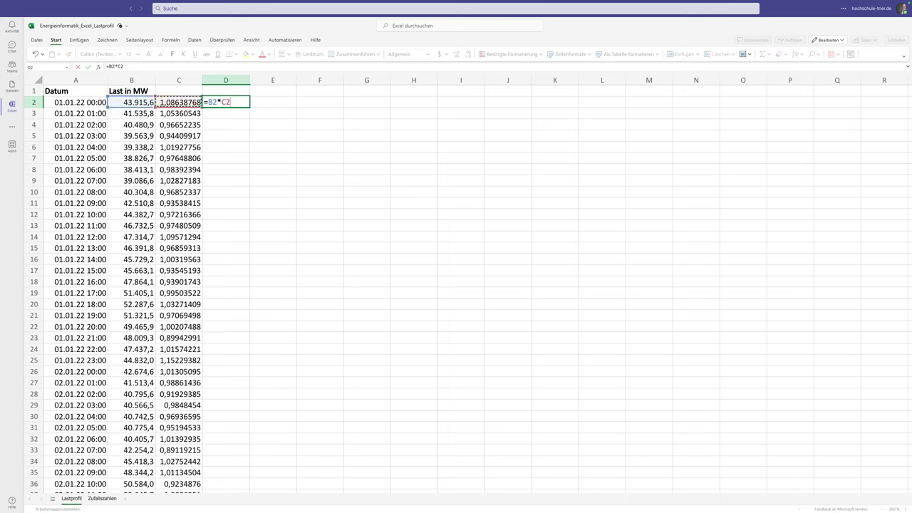
pyautogui.press('Return')
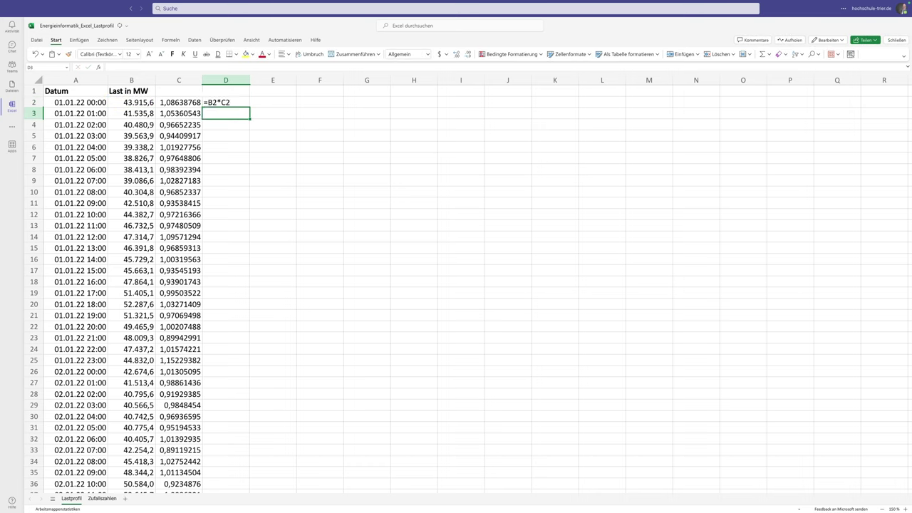
pyautogui.click(235, 104)
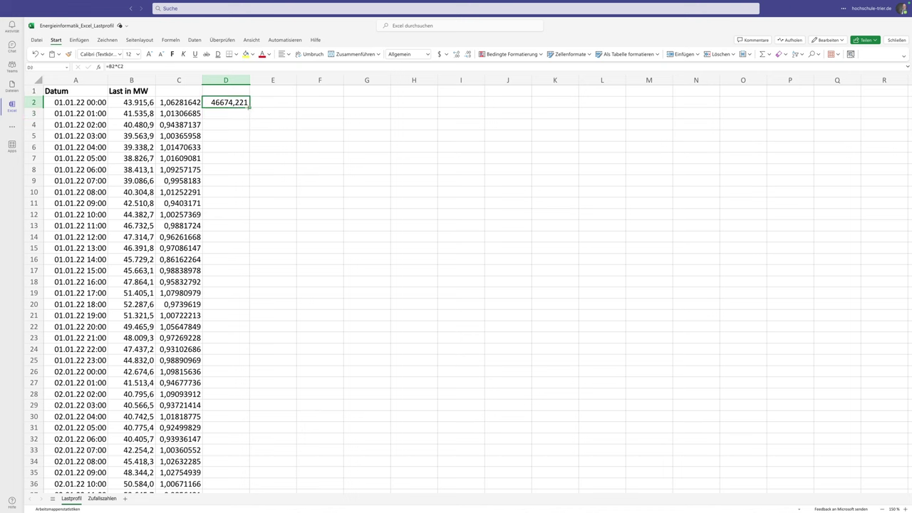
pyautogui.doubleClick(249, 107)
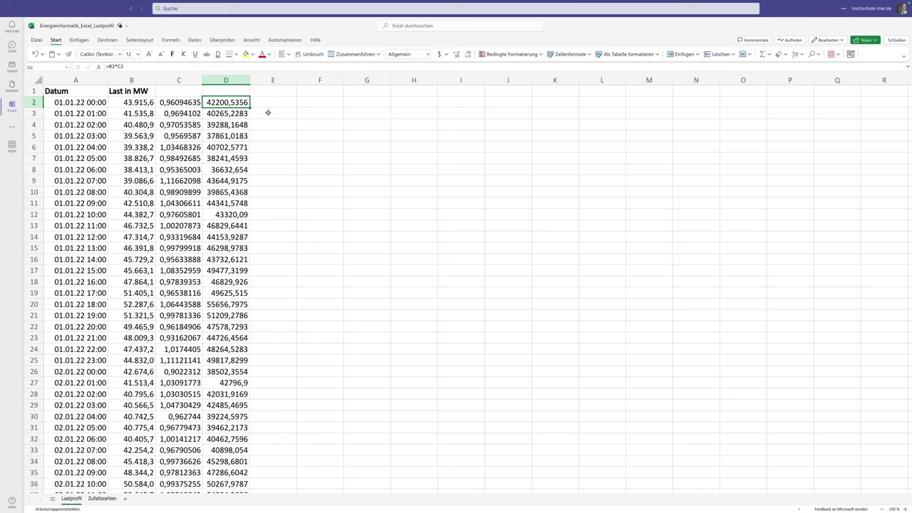
# Step: Total column B in F2 with =SUMME(B:B), replacing the #NAME? SUM attempt
pyautogui.click(324, 101)
pyautogui.write('=SUM')
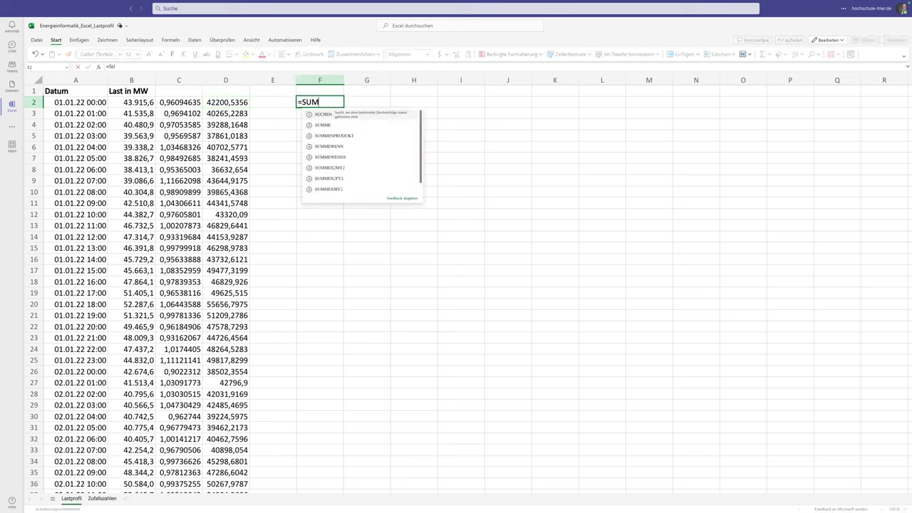
pyautogui.write('(B:B')
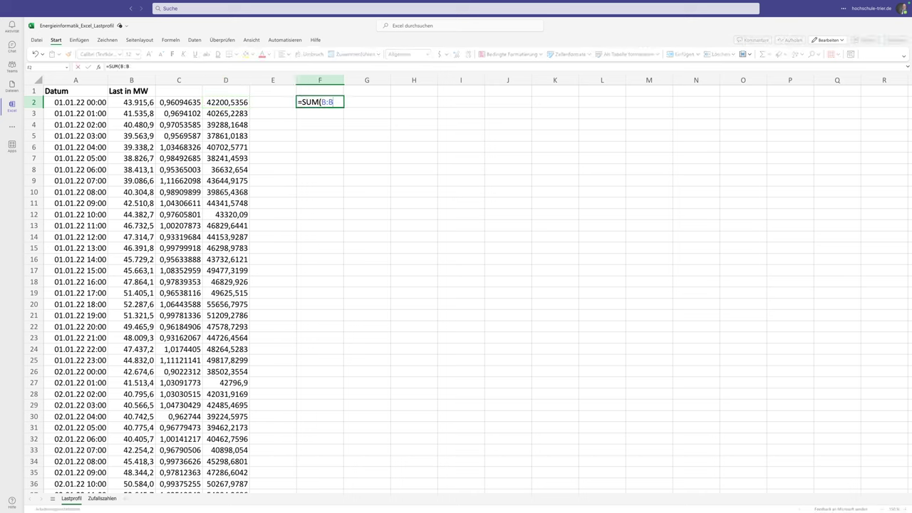
pyautogui.write(')')
pyautogui.press('Return')
pyautogui.click(319, 101)
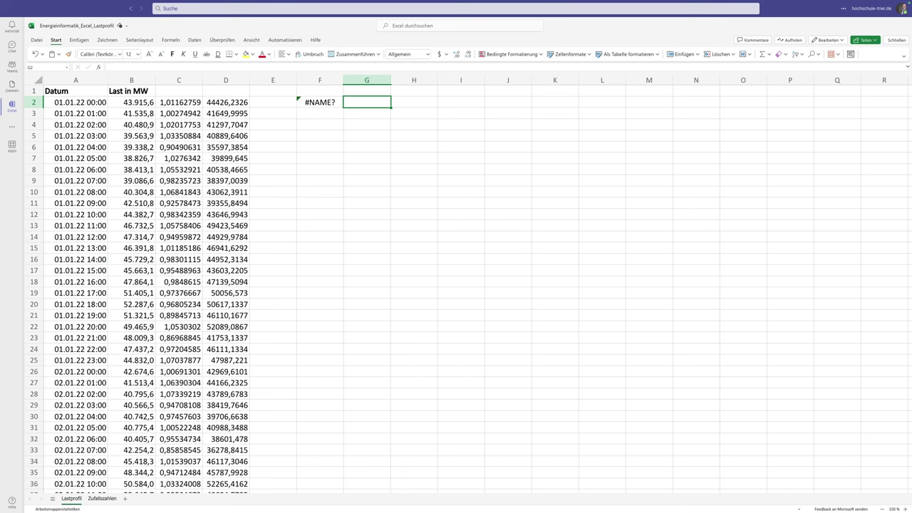
pyautogui.write('=SUMME')
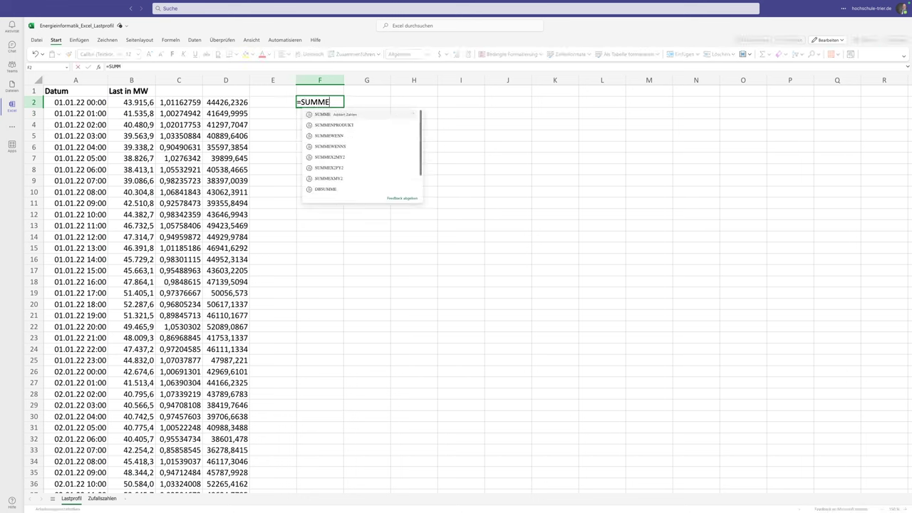
pyautogui.write('(B:B)')
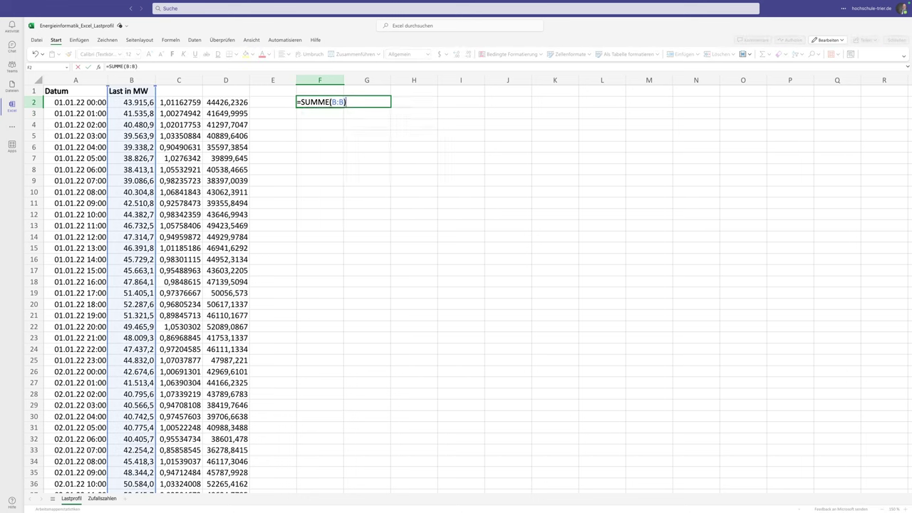
pyautogui.press('Tab')
# Step: Total the randomized column D in G2 with =SUMME(D:D)
pyautogui.write('=SUMME(')
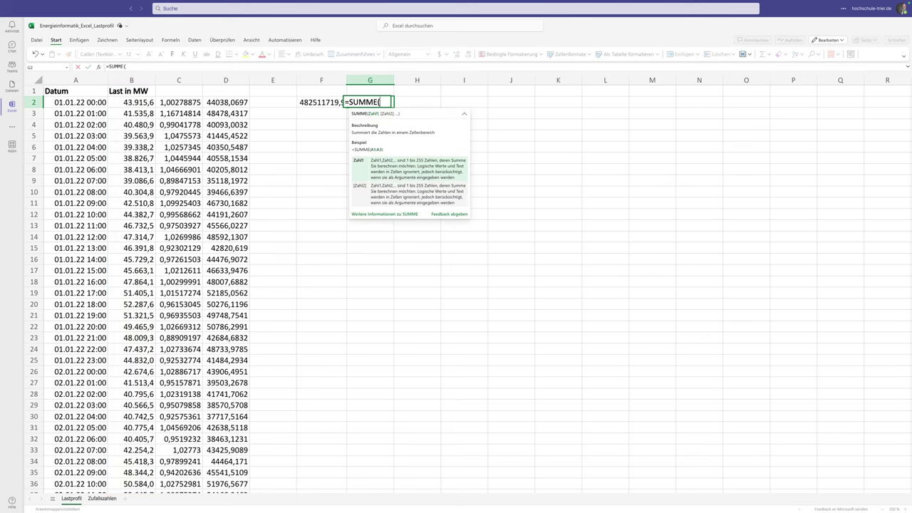
pyautogui.write('D:D)')
pyautogui.press('Return')
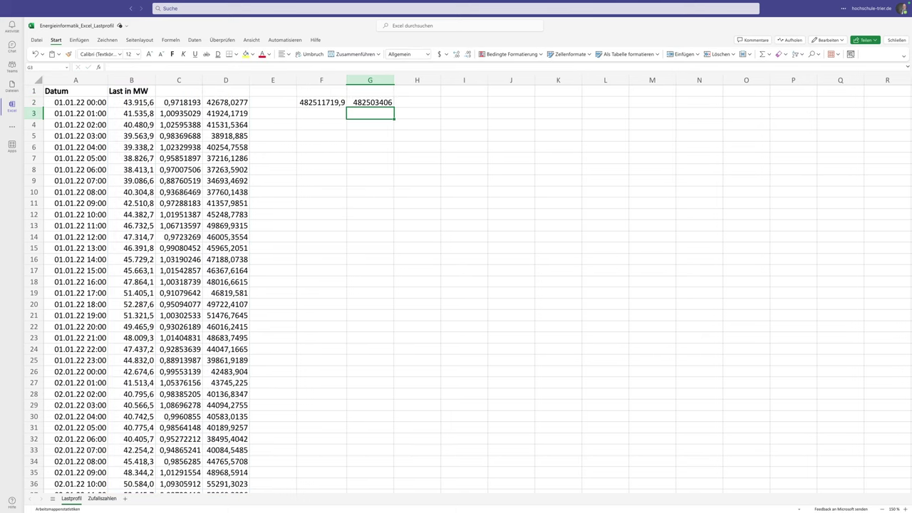
pyautogui.press('Left')
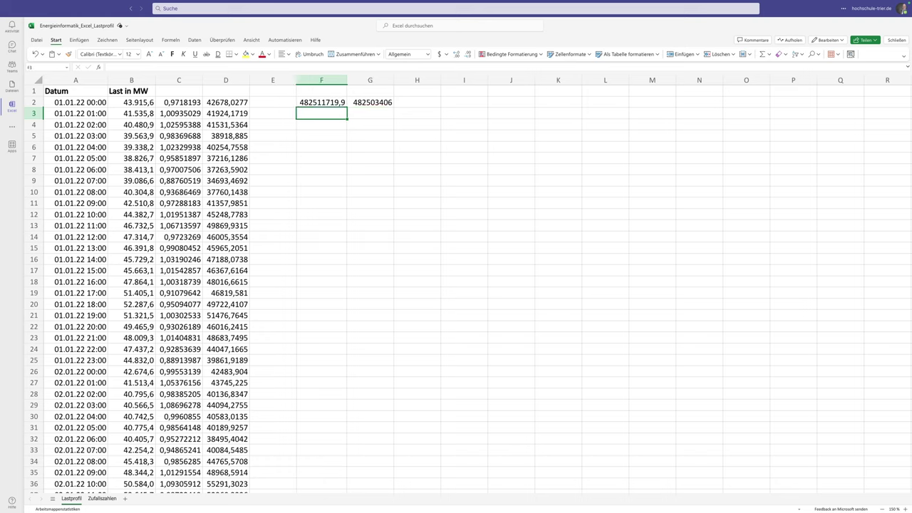
pyautogui.press('Right')
pyautogui.click(321, 113)
# Step: Enter =F2/G2 in G3 to compare the two totals
pyautogui.click(370, 113)
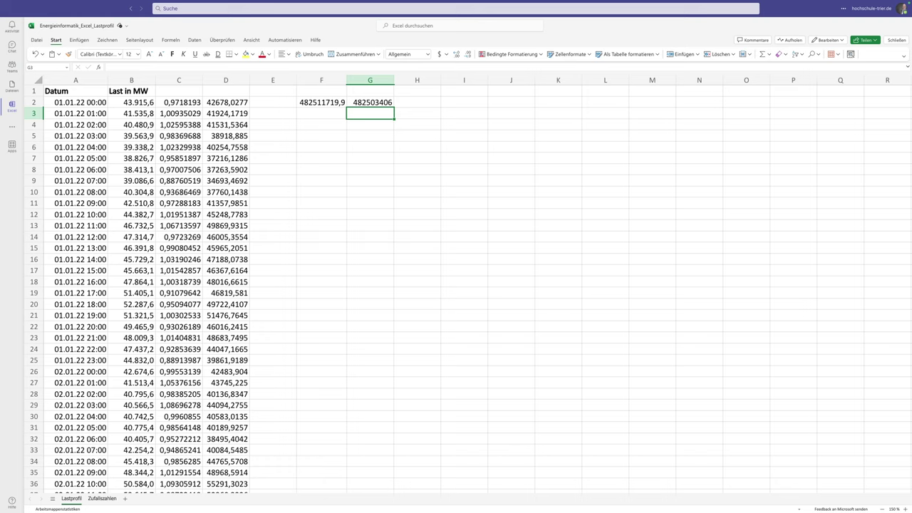
pyautogui.write('=')
pyautogui.press('Up')
pyautogui.press('Left')
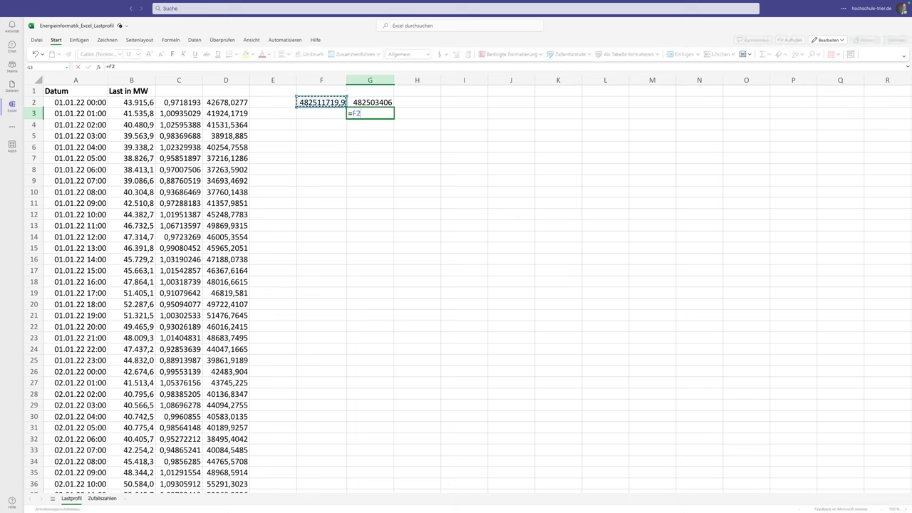
pyautogui.write('/')
pyautogui.press('Up')
pyautogui.press('Return')
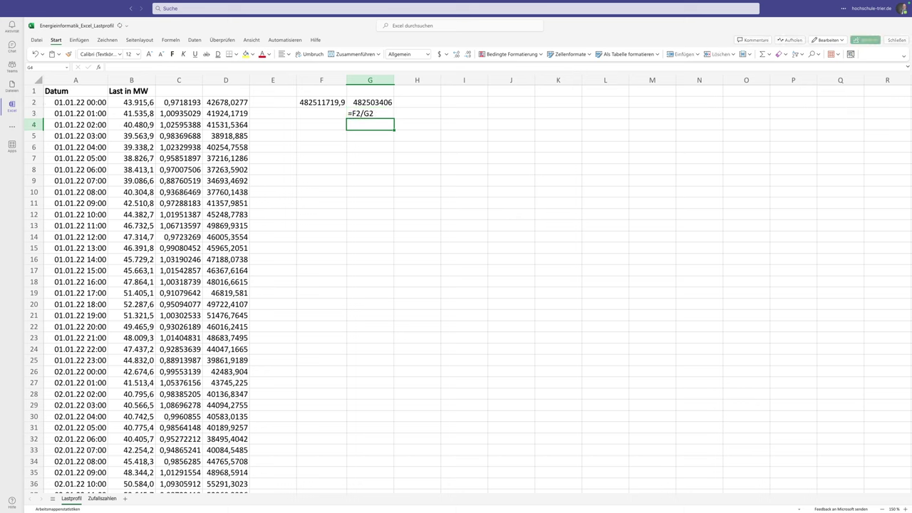
# Step: Format G3 as Prozent so the ratio shows 99,98%
pyautogui.click(369, 114)
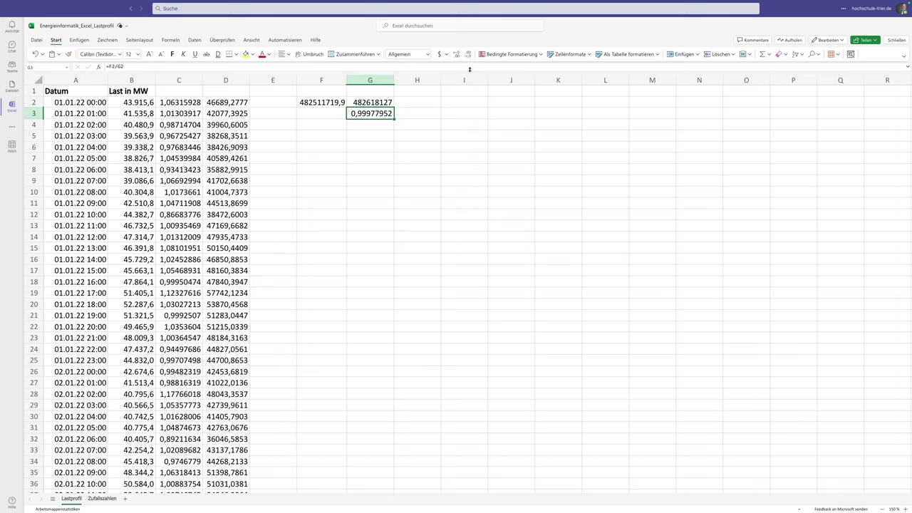
pyautogui.click(428, 55)
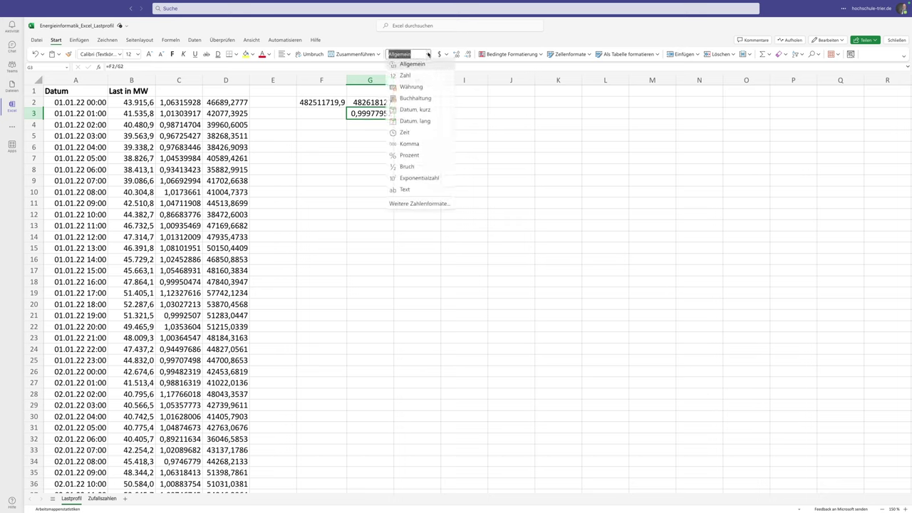
pyautogui.click(409, 154)
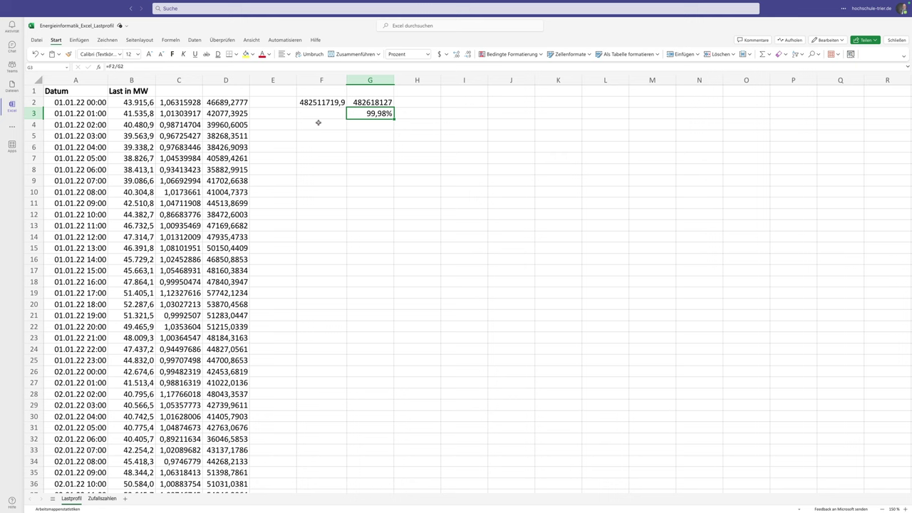
pyautogui.hscroll(1, 318, 122)
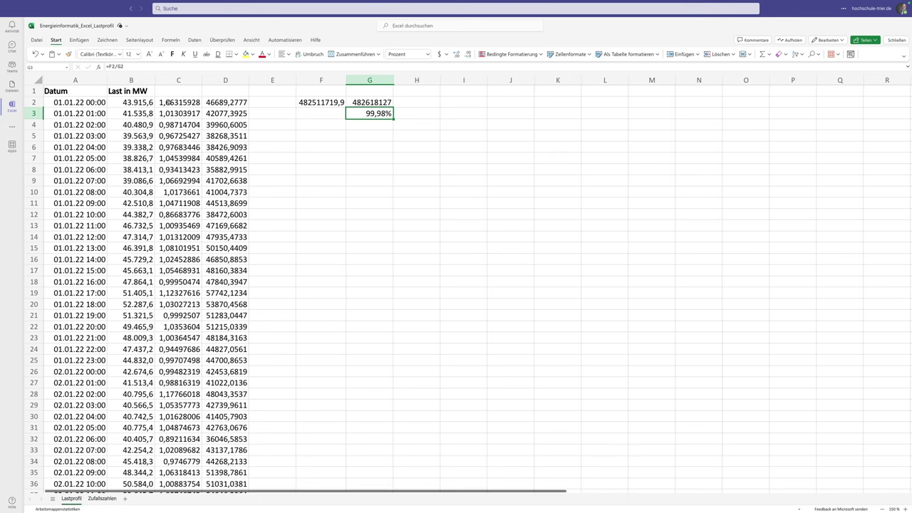
pyautogui.click(167, 104)
# Step: Change C2's NORMINV standard deviation to 0,1 and fill it down column C
pyautogui.click(183, 67)
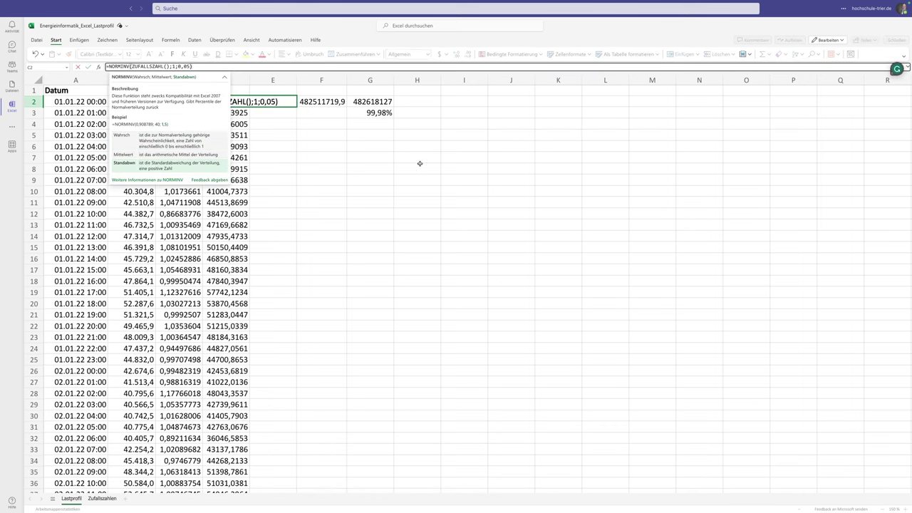
pyautogui.press('BackSpace')
pyautogui.press('BackSpace')
pyautogui.write('1')
pyautogui.press('Return')
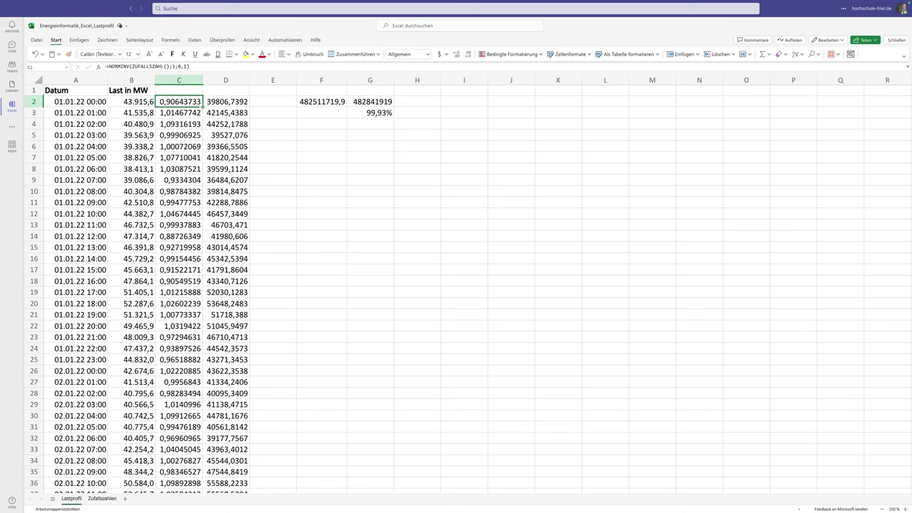
pyautogui.doubleClick(204, 107)
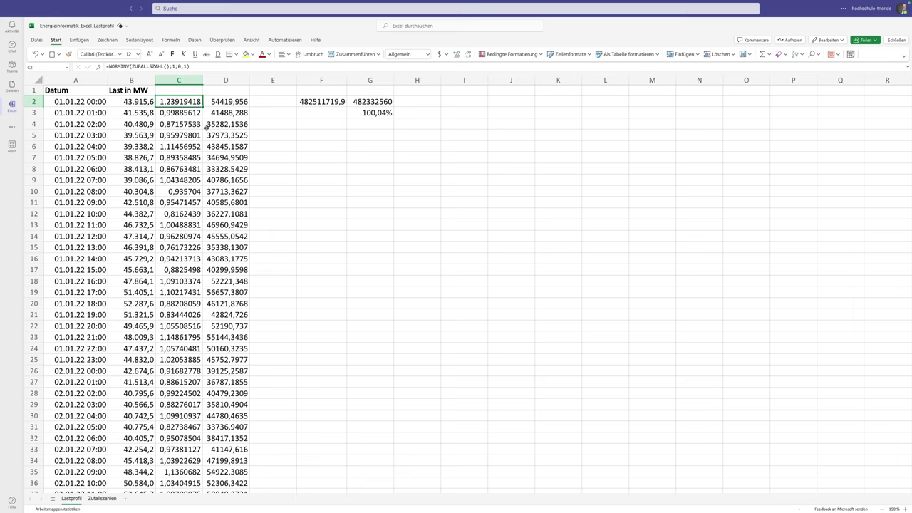
# Step: Check the updated factors, the G3 ratio, and the B and D values in rows 2 and 18
pyautogui.click(188, 126)
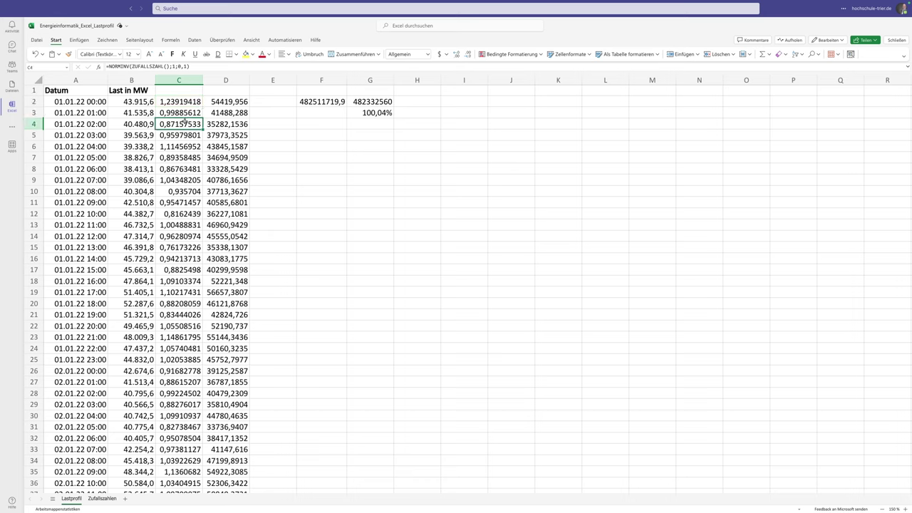
pyautogui.click(365, 111)
pyautogui.click(367, 127)
pyautogui.press('Return')
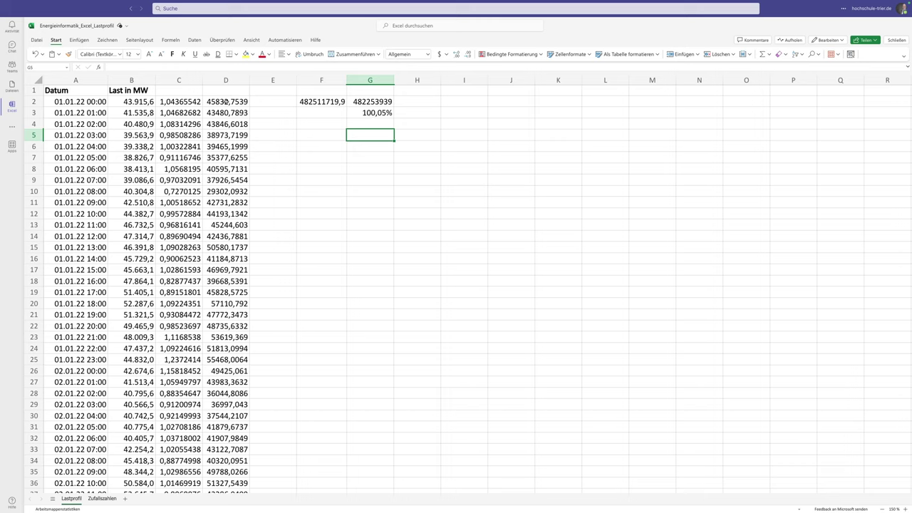
pyautogui.click(146, 103)
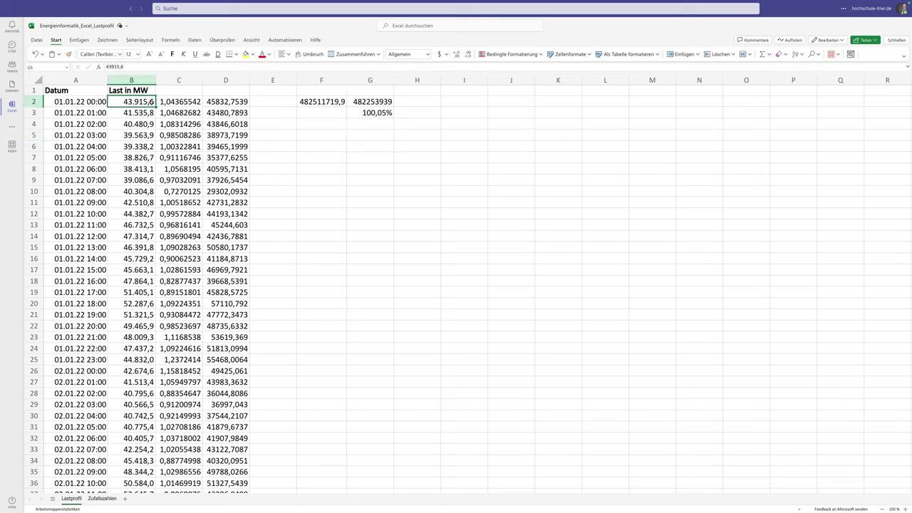
pyautogui.click(225, 101)
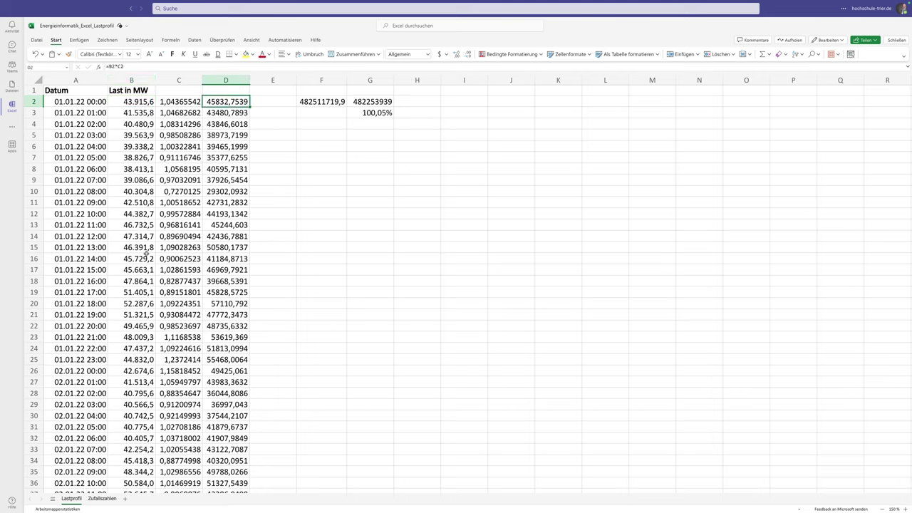
pyautogui.click(135, 280)
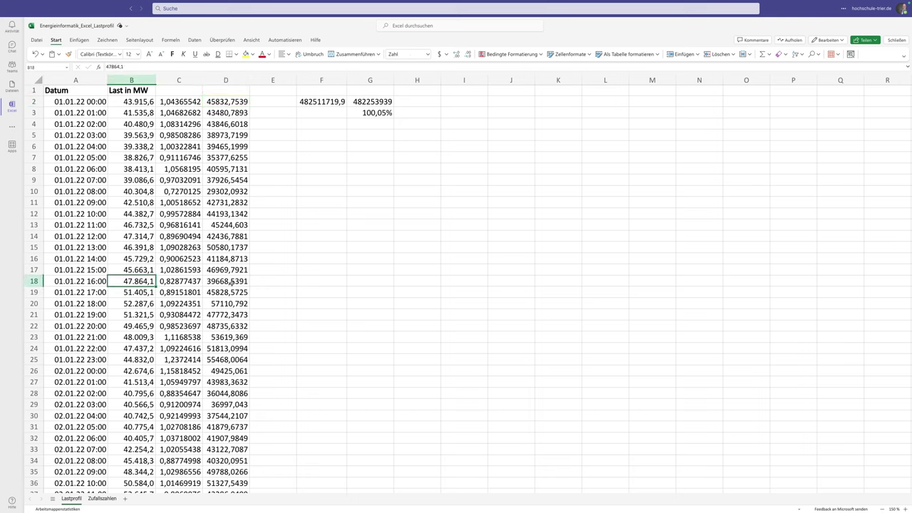
pyautogui.click(230, 282)
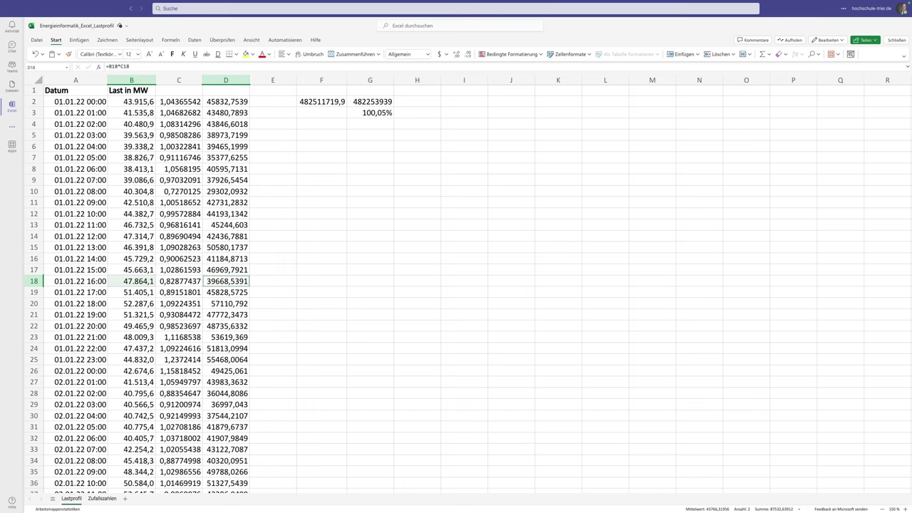
pyautogui.click(277, 100)
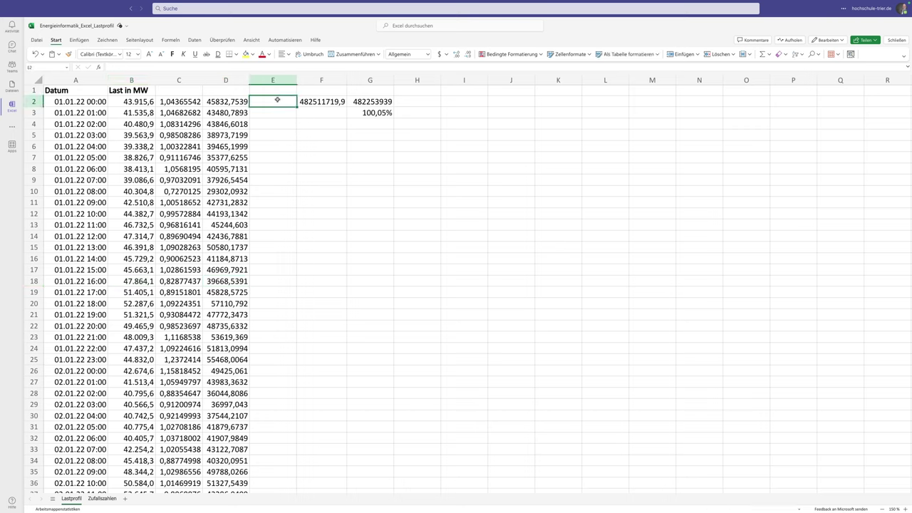
# Step: Enter =D2/B2 in E2 and format it as a percentage (89,66%)
pyautogui.write('=D2')
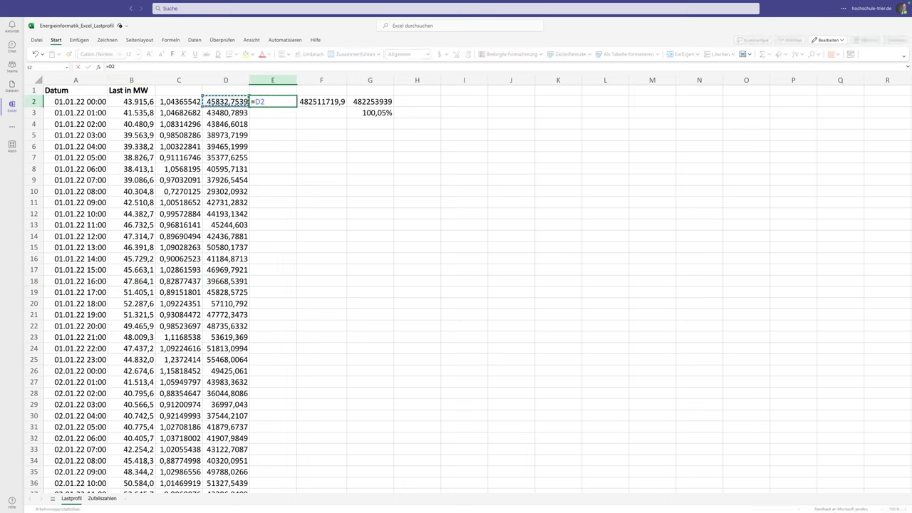
pyautogui.write('/B2')
pyautogui.press('Return')
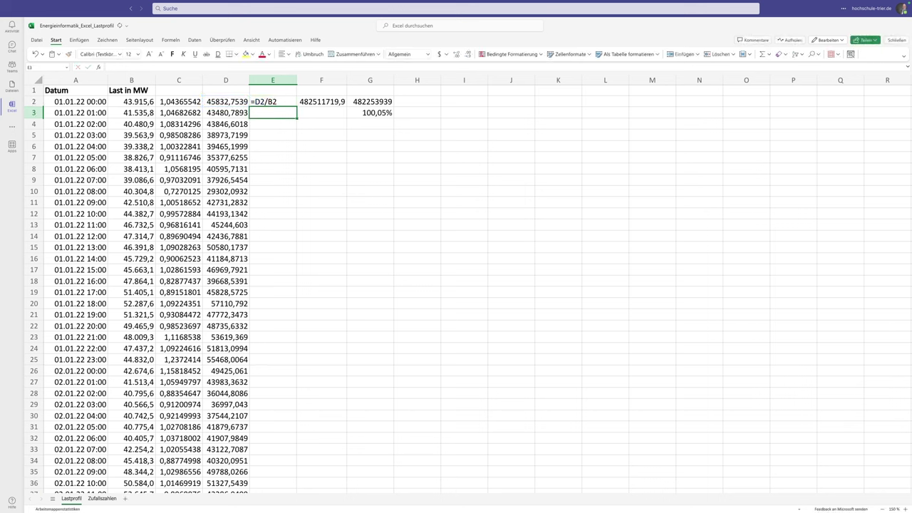
pyautogui.press('Up')
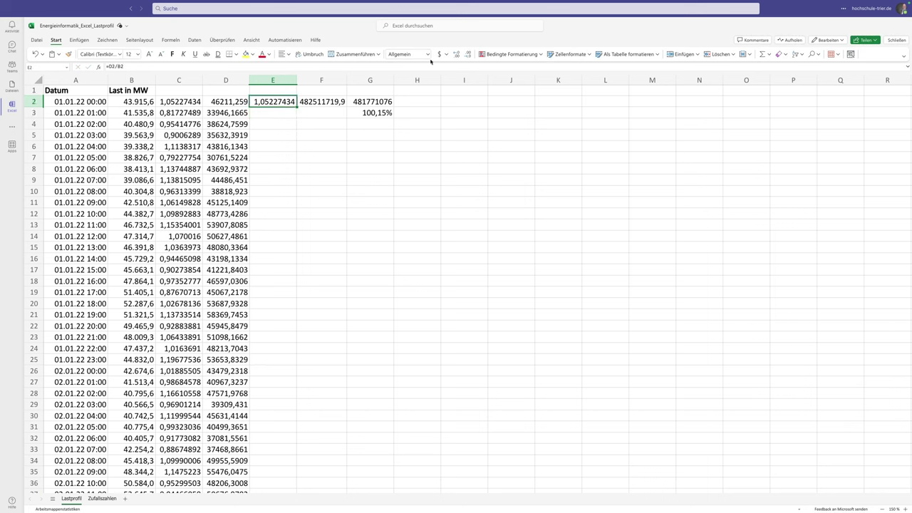
pyautogui.click(427, 54)
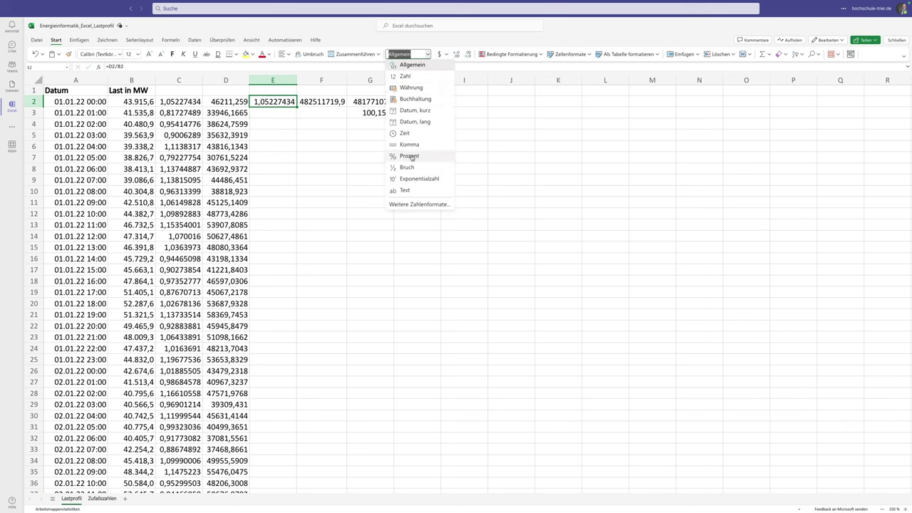
pyautogui.click(410, 155)
# Step: Fill the =D2/B2 ratio formula down column E, undoing an accidental fill into F2
pyautogui.moveTo(297, 106); pyautogui.dragTo(334, 107)
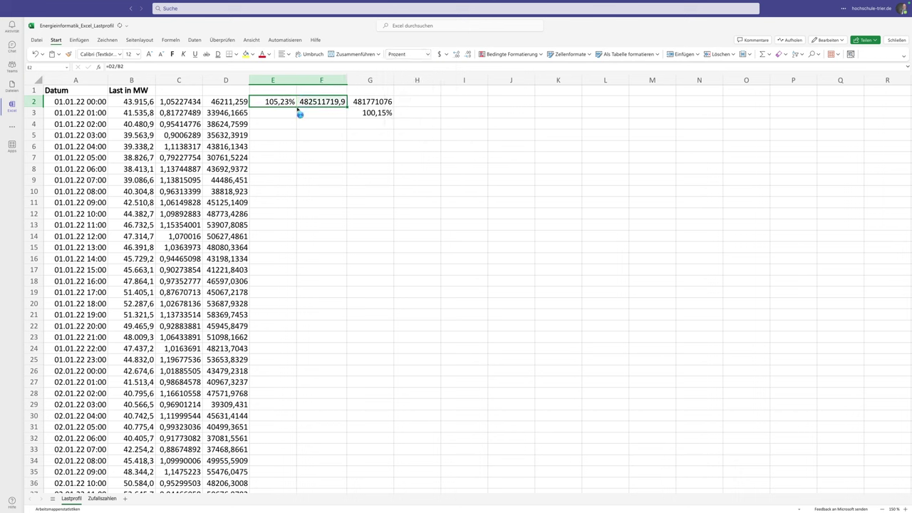
pyautogui.click(292, 103)
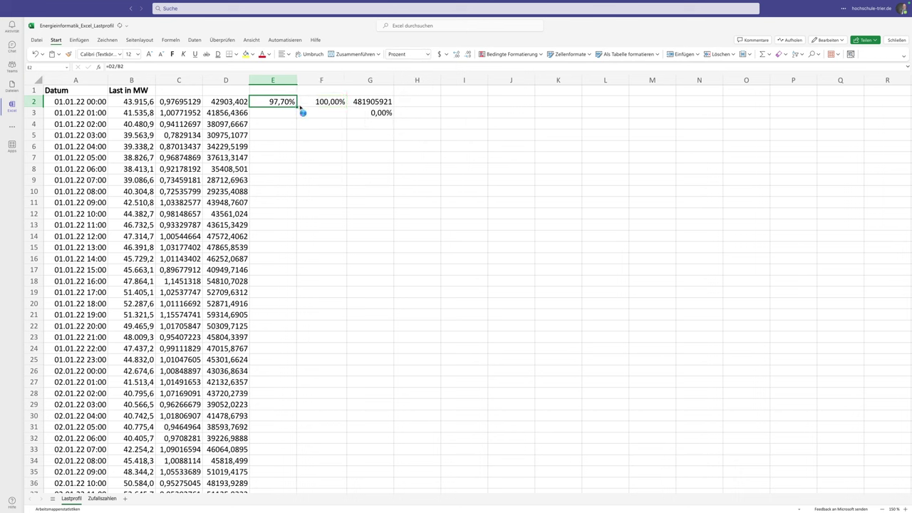
pyautogui.hotkey('ctrl', 'z')
pyautogui.moveTo(297, 106); pyautogui.dragTo(297, 139)
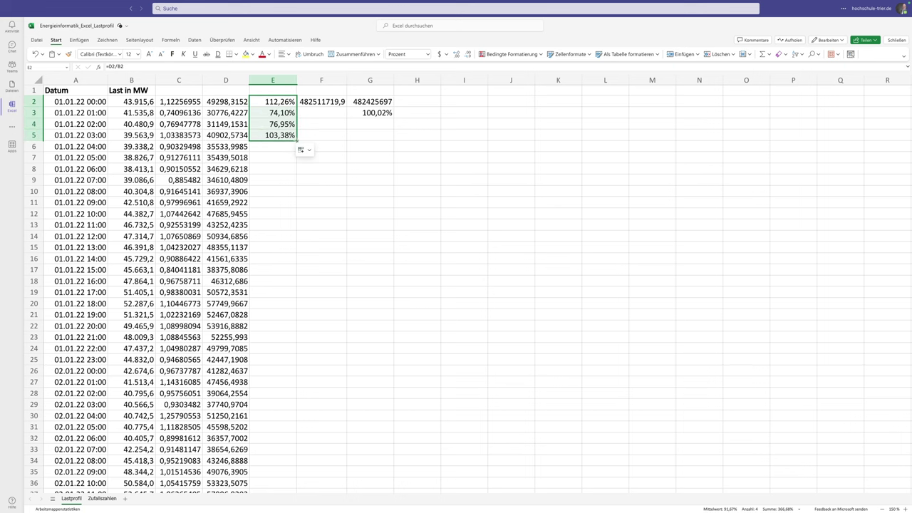
pyautogui.click(309, 151)
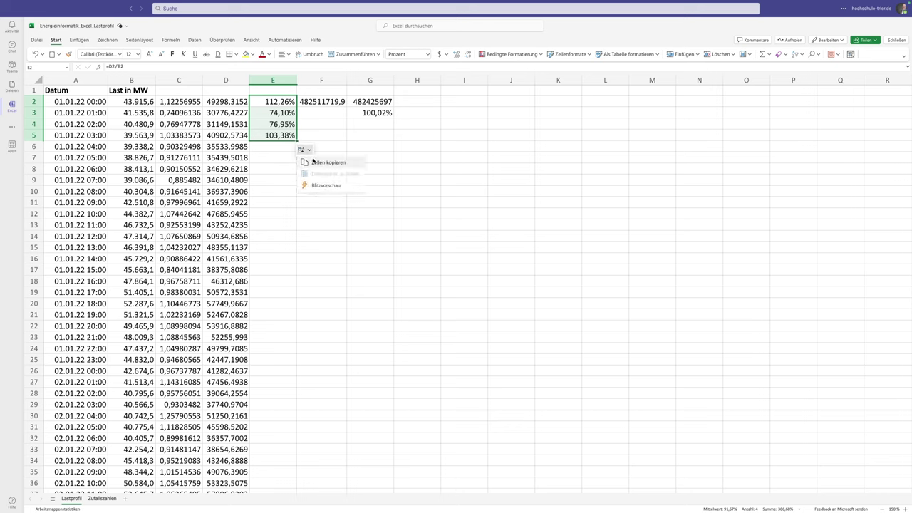
pyautogui.click(310, 150)
pyautogui.moveTo(296, 141); pyautogui.dragTo(297, 151)
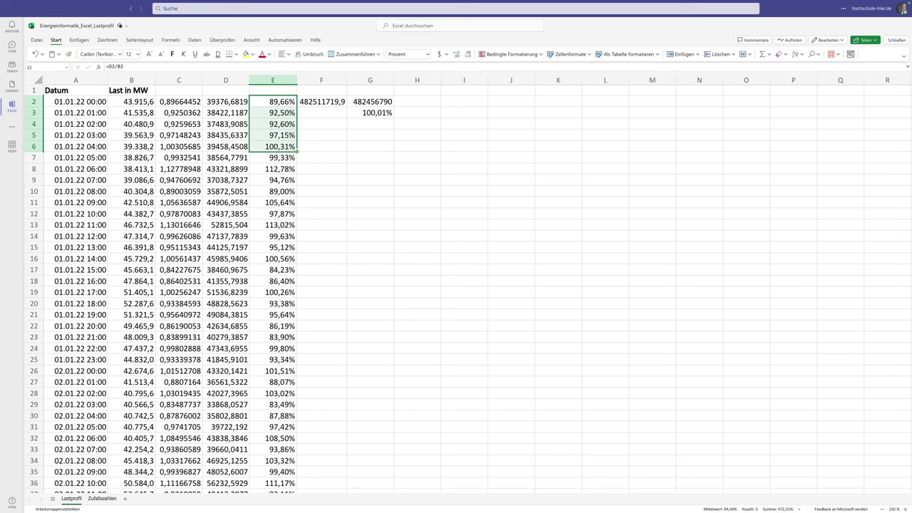
# Step: Apply blue solid-fill (Einfarbige Füllung) data bars to column E via Bedingte Formatierung
pyautogui.click(277, 80)
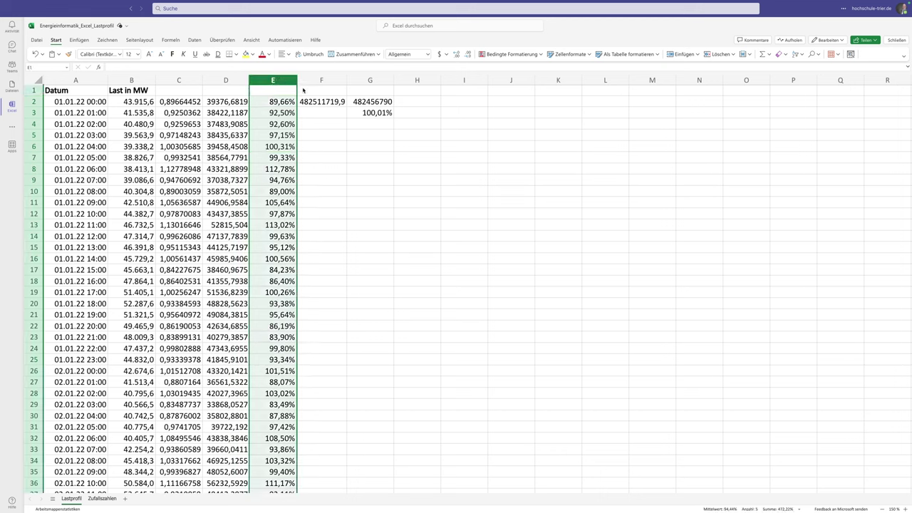
pyautogui.click(541, 55)
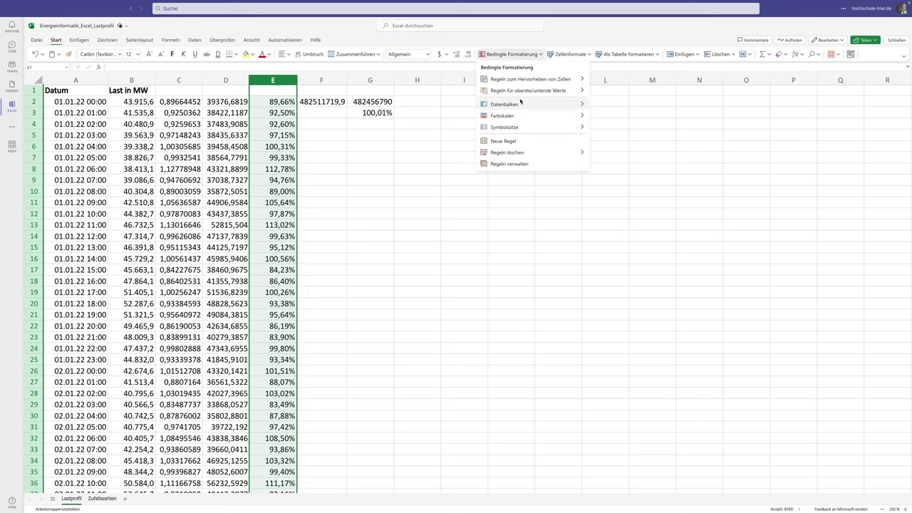
pyautogui.moveTo(504, 104)
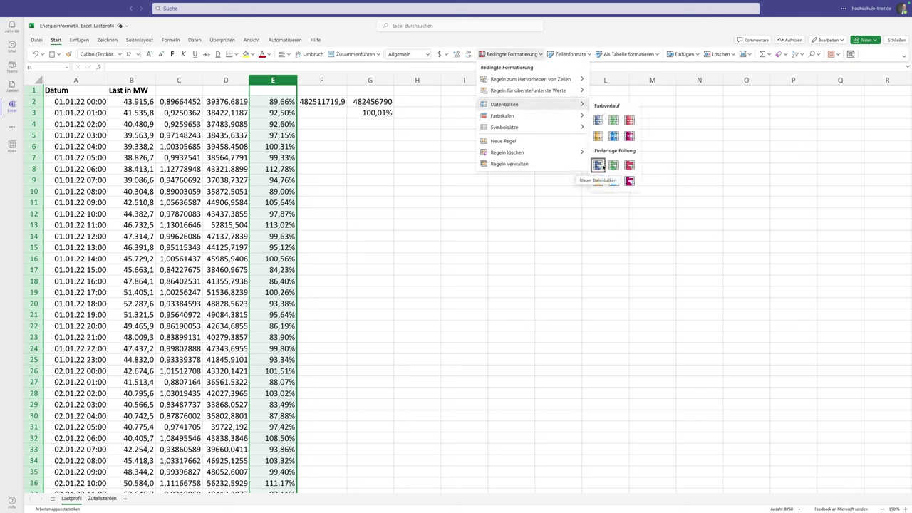
pyautogui.click(601, 165)
pyautogui.click(366, 224)
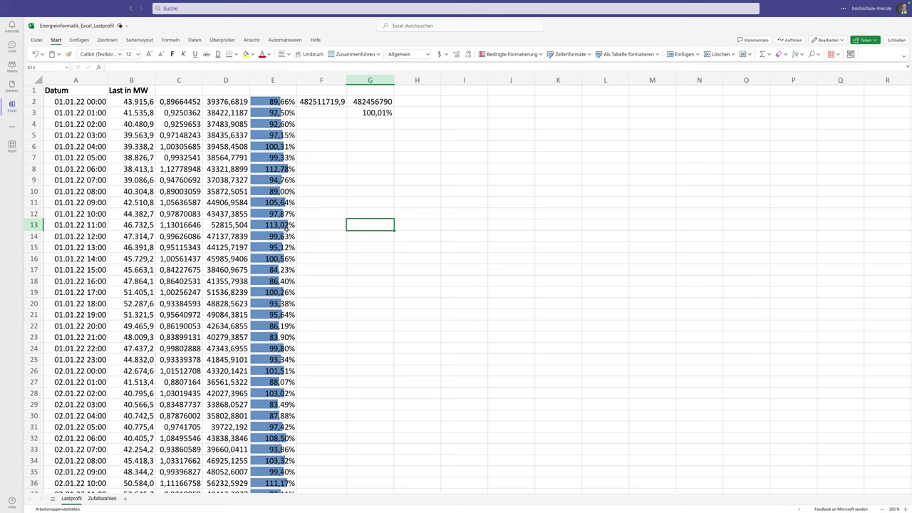
pyautogui.click(280, 77)
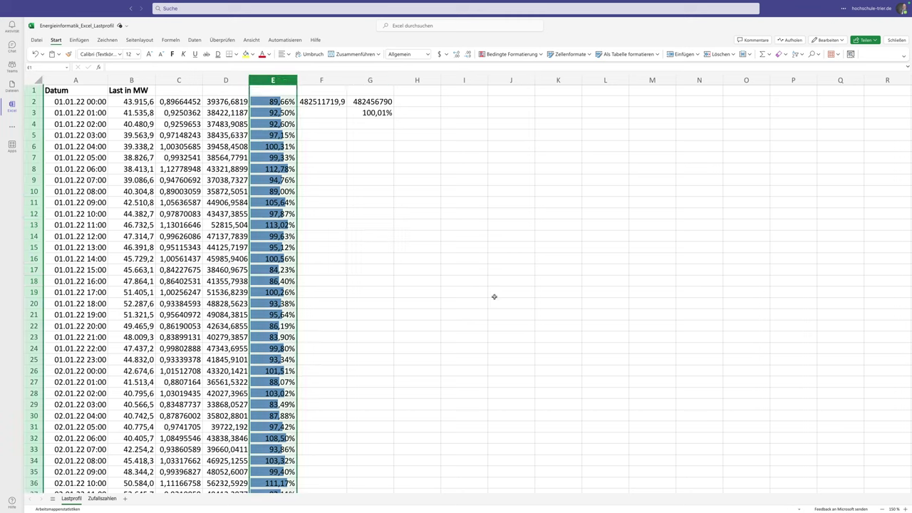
# Step: Enter =MAX(C:C) in G5 and =MIN(C:C) in G6, replacing a mistaken column E range
pyautogui.click(368, 135)
pyautogui.write('=')
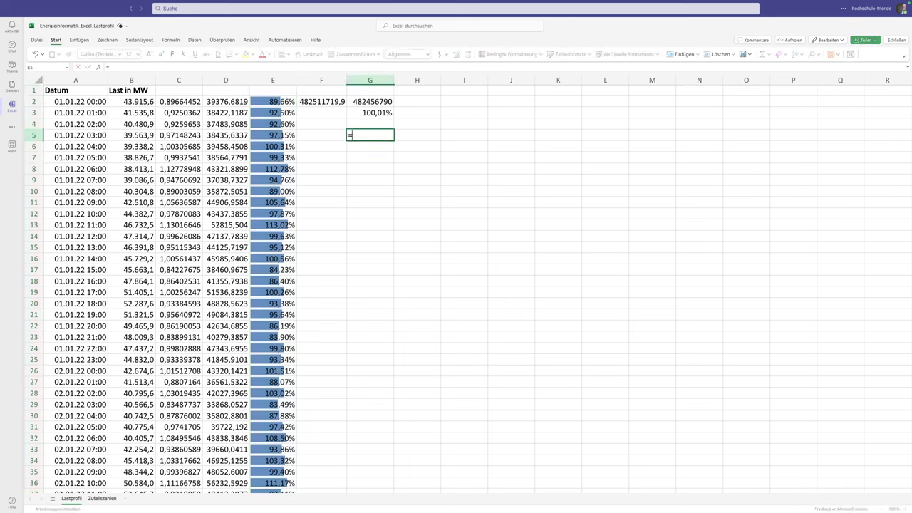
pyautogui.write('MAX/')
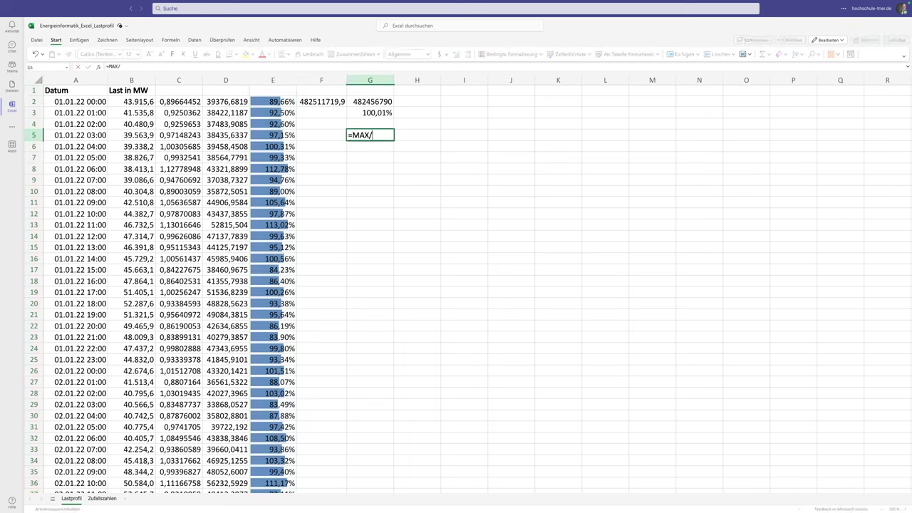
pyautogui.press('BackSpace')
pyautogui.write('(E:E')
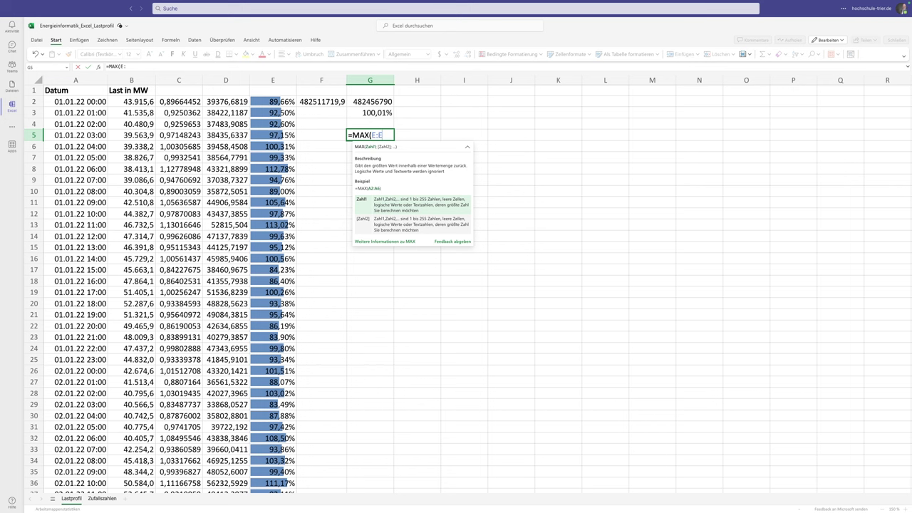
pyautogui.click(273, 80)
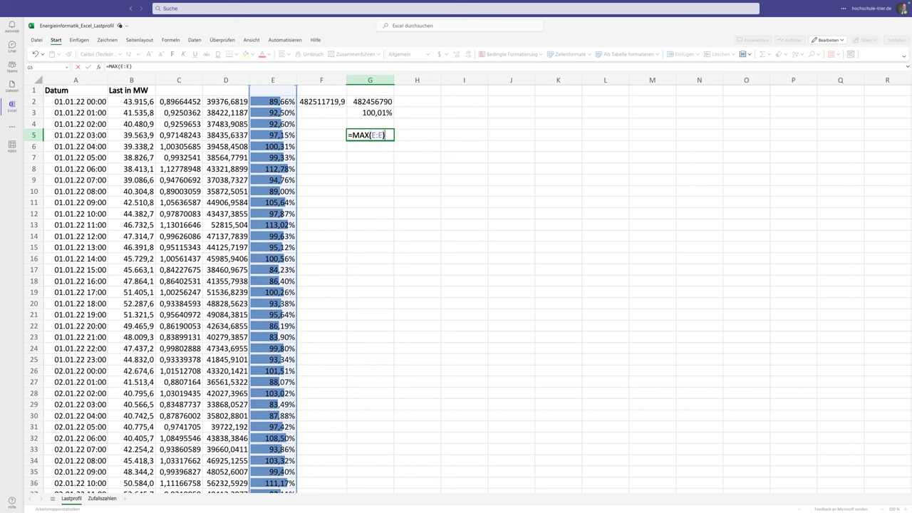
pyautogui.press('Return')
pyautogui.click(370, 135)
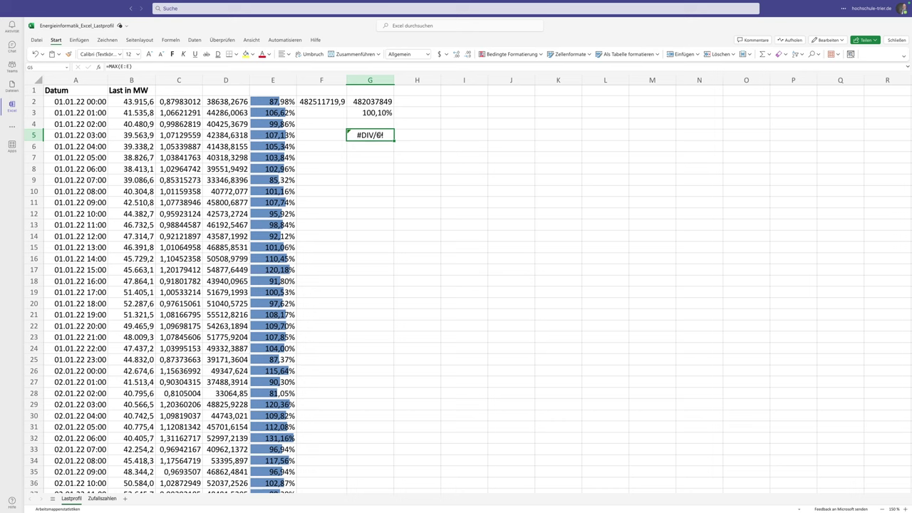
pyautogui.write('=')
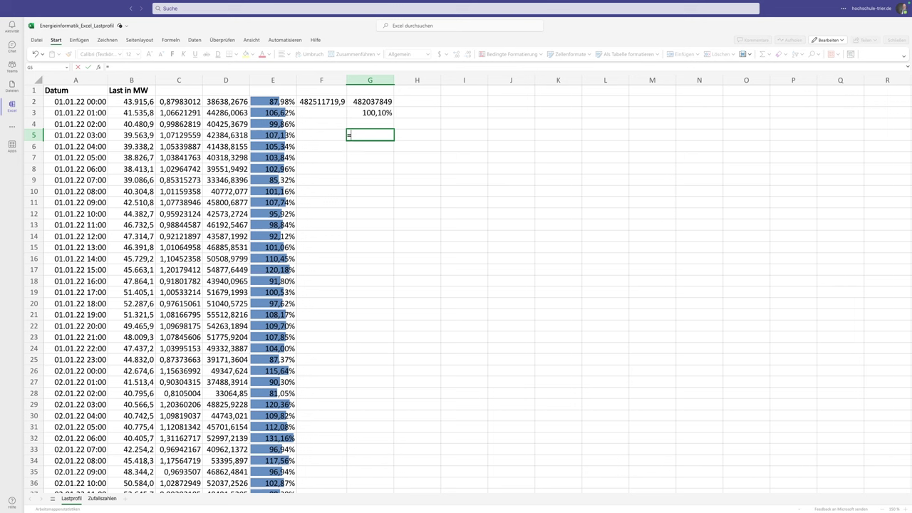
pyautogui.write('MAX(C:C)')
pyautogui.press('Return')
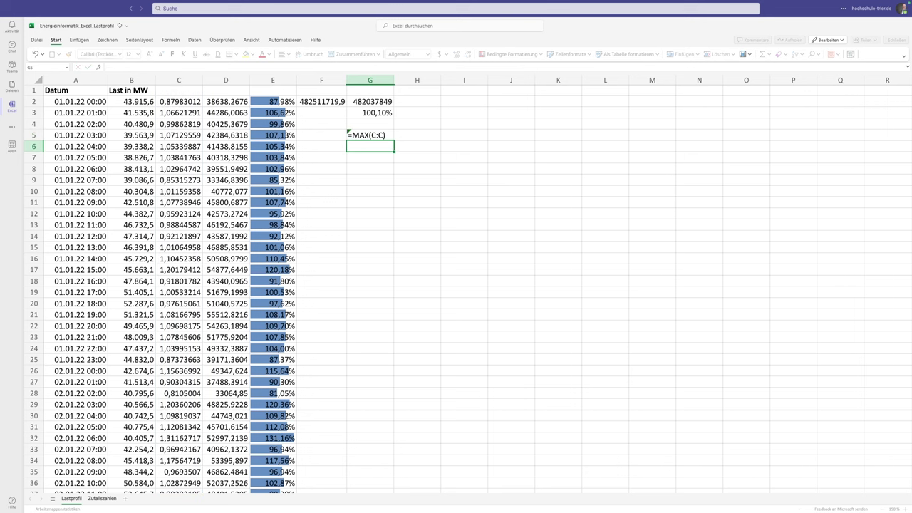
pyautogui.write('=')
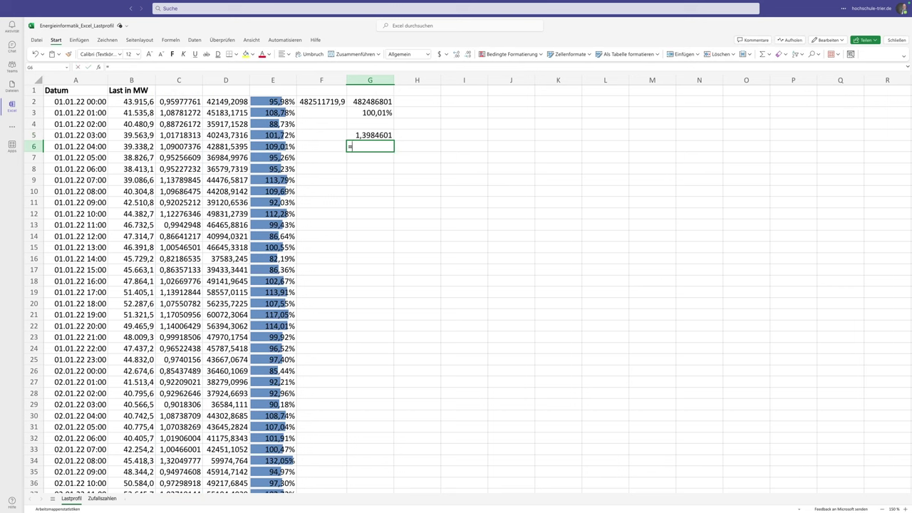
pyautogui.write('MIN(')
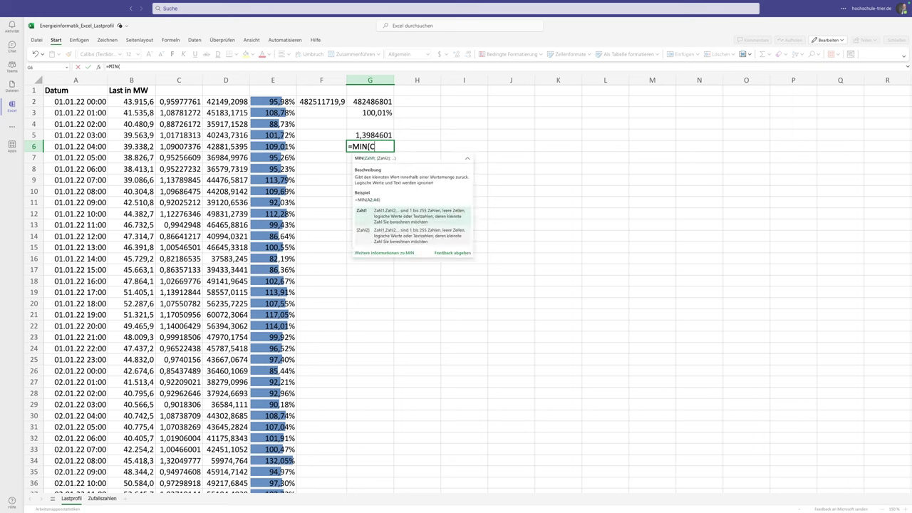
pyautogui.write('C:C)')
pyautogui.press('Return')
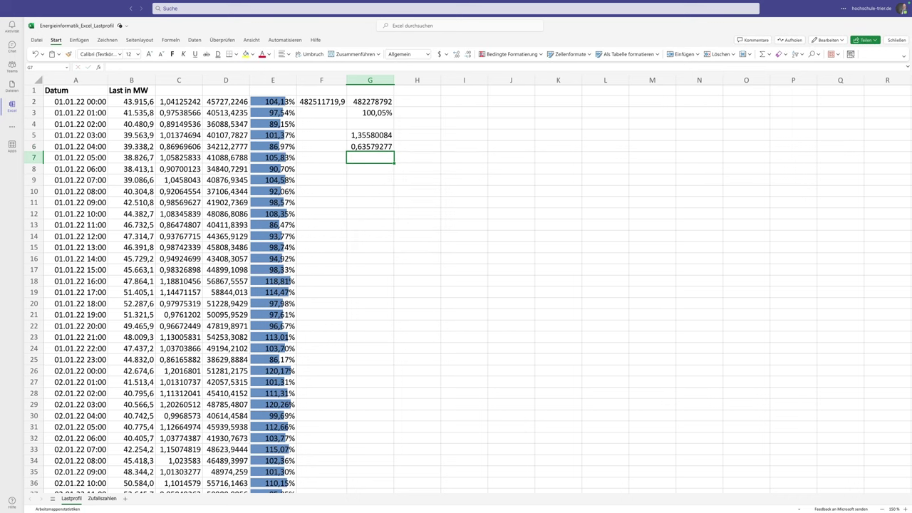
pyautogui.press('Up')
pyautogui.press('Up')
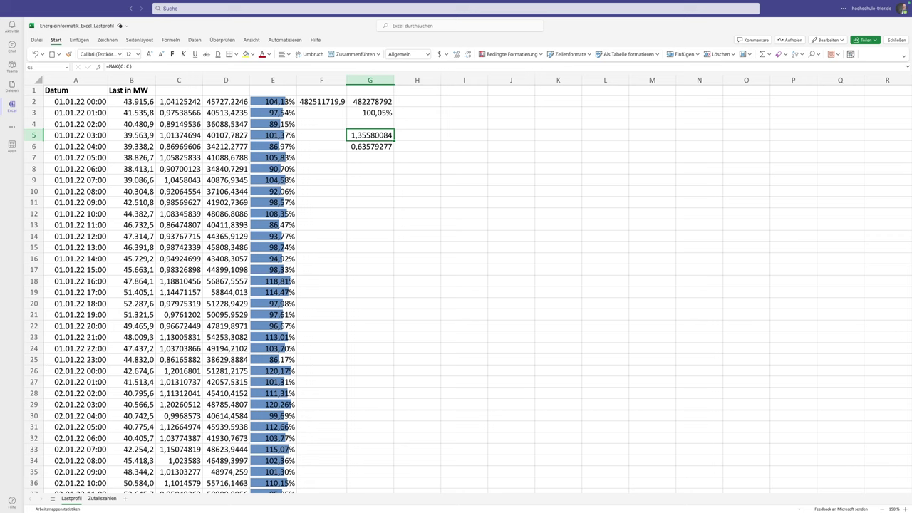
# Step: Change the C2 formula to =NORMINV(ZUFALLSZAHL();1;0,05), with standard deviation 0,05
pyautogui.click(179, 100)
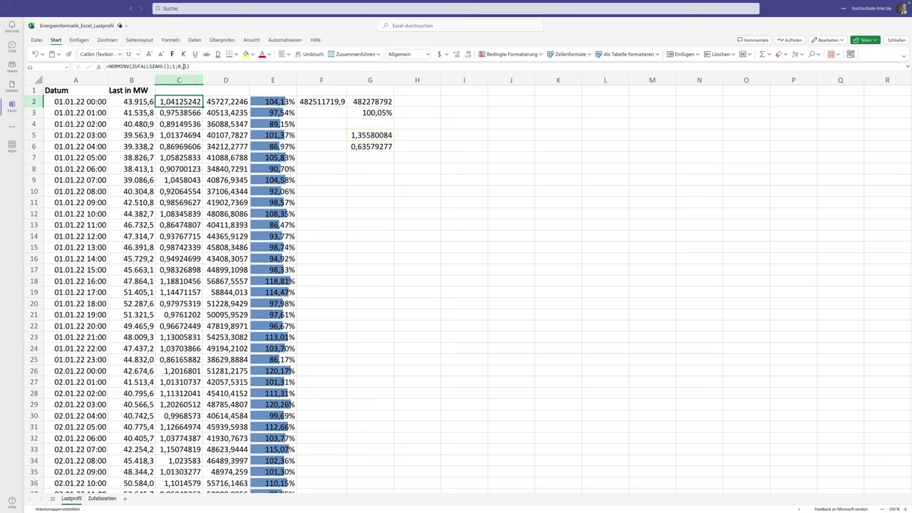
pyautogui.click(183, 66)
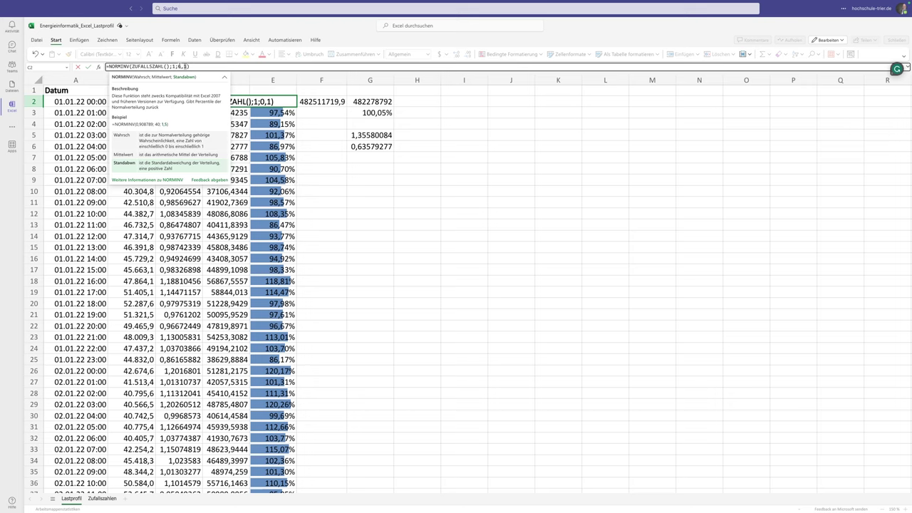
pyautogui.moveTo(178, 66); pyautogui.dragTo(187, 66)
pyautogui.hotkey('shift', 'Right')
pyautogui.hotkey('shift', 'Left')
pyautogui.press('Right')
pyautogui.press('Delete')
pyautogui.write('0.')
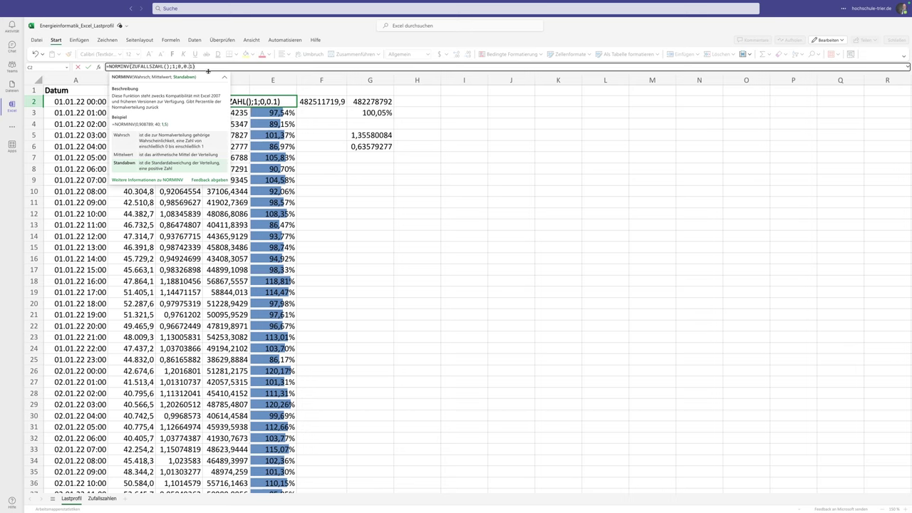
pyautogui.write('5')
pyautogui.press('BackSpace')
pyautogui.press('BackSpace')
pyautogui.write(',')
pyautogui.press('BackSpace')
pyautogui.write('5')
pyautogui.hotkey('shift', 'Left')
pyautogui.hotkey('shift', 'Left')
pyautogui.press('Return')
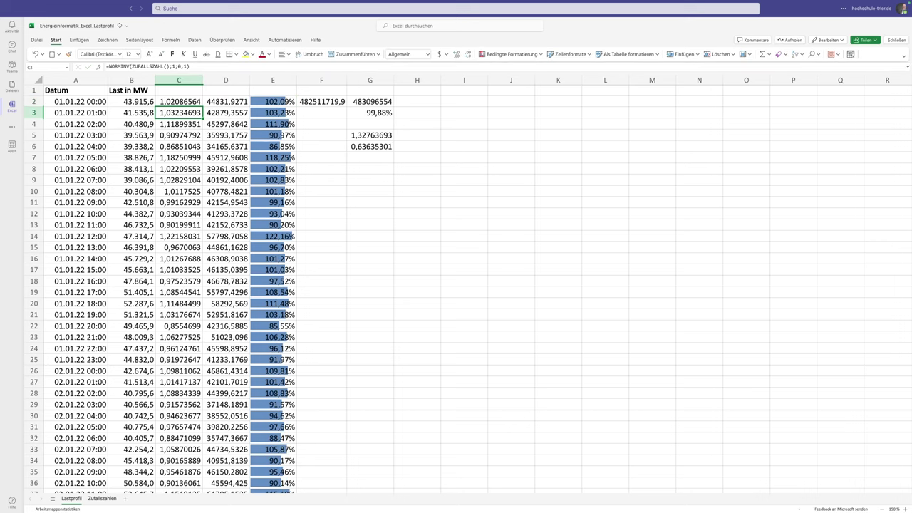
# Step: Copy the updated C2 formula down column C to C8761
pyautogui.click(177, 102)
pyautogui.hotkey('ctrl', 'c')
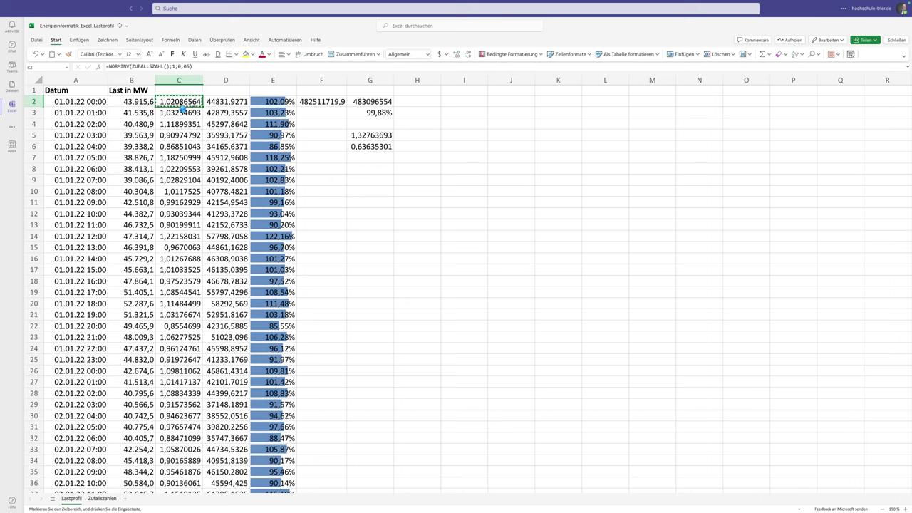
pyautogui.hotkey('ctrl', 'shift', 'Down')
pyautogui.hotkey('ctrl', 'v')
pyautogui.hotkey('ctrl', 'Up')
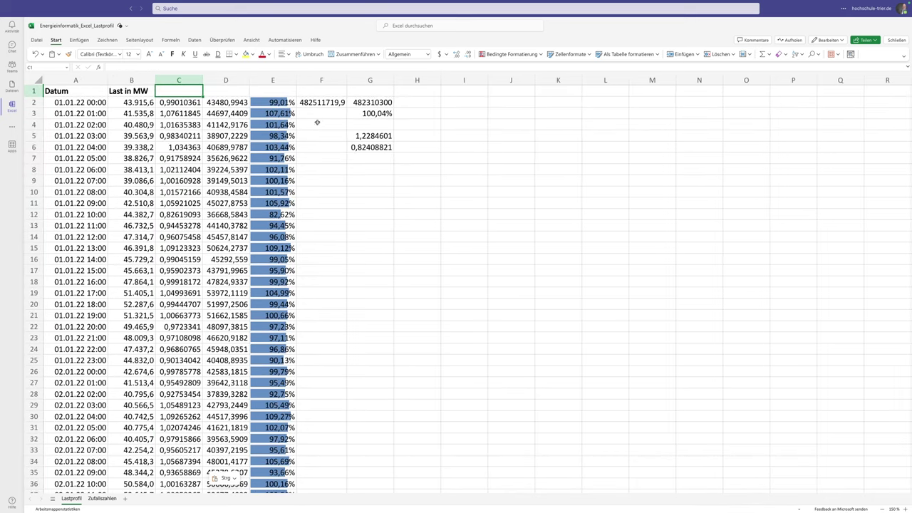
# Step: Format G5:G6 as Prozent, showing 122,8% maximum and 82,4% minimum
pyautogui.click(372, 137)
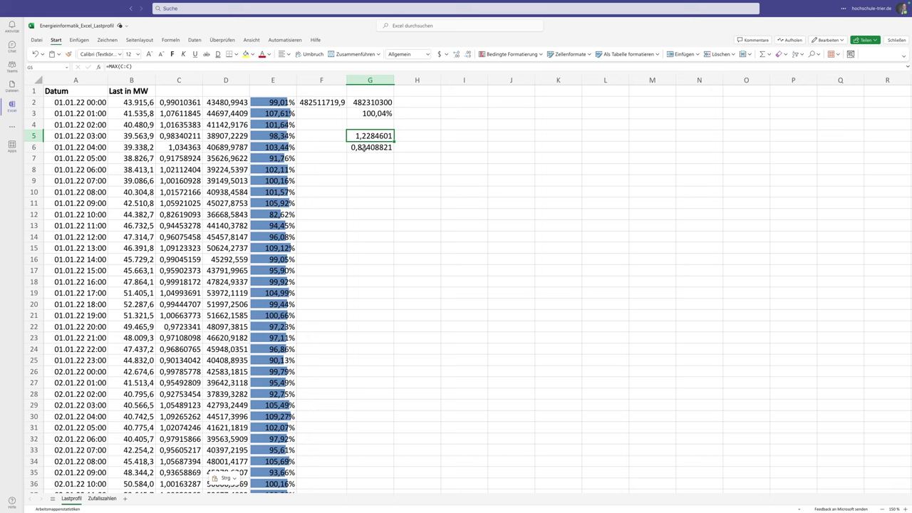
pyautogui.click(373, 147)
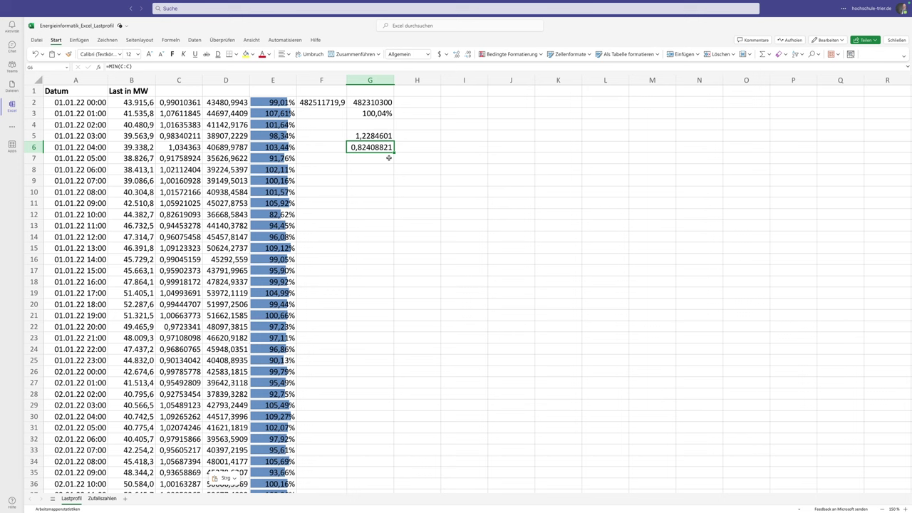
pyautogui.keyDown('shift'); pyautogui.click(373, 135); pyautogui.keyUp('shift')
pyautogui.hscroll(1, 399, 107)
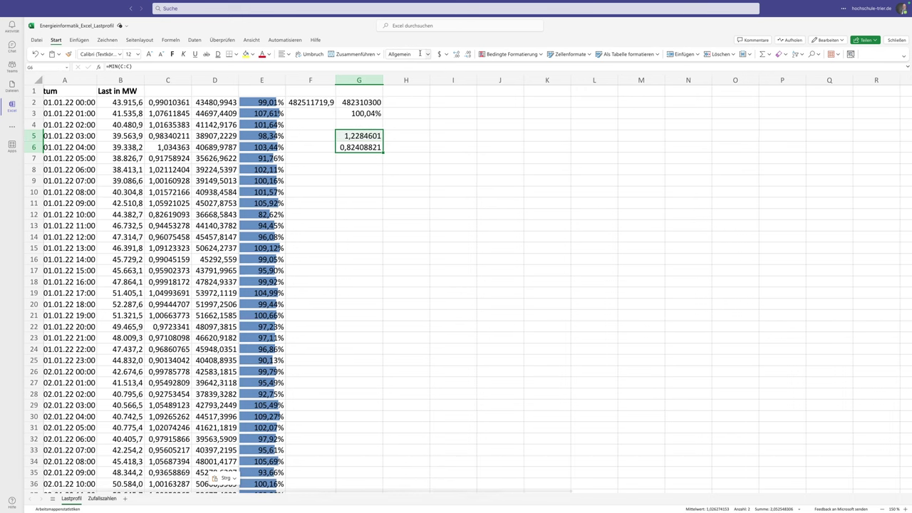
pyautogui.click(428, 55)
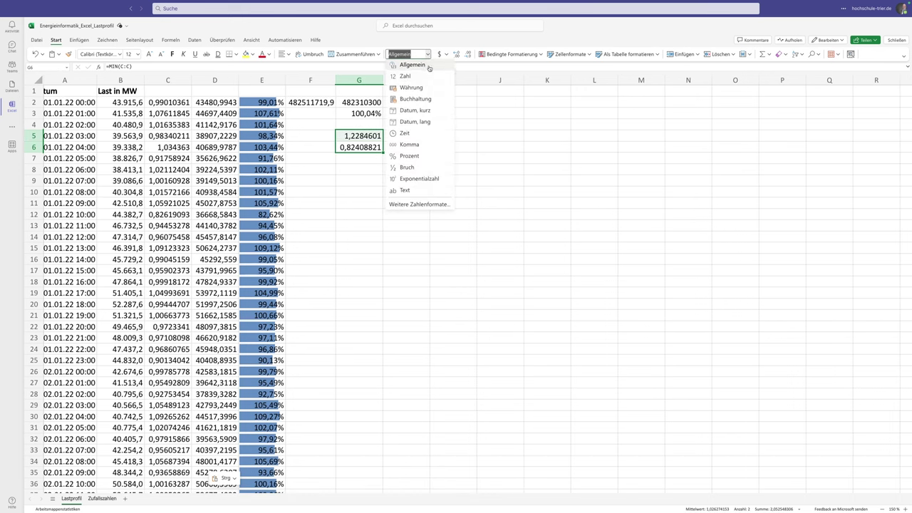
pyautogui.click(412, 156)
pyautogui.click(467, 55)
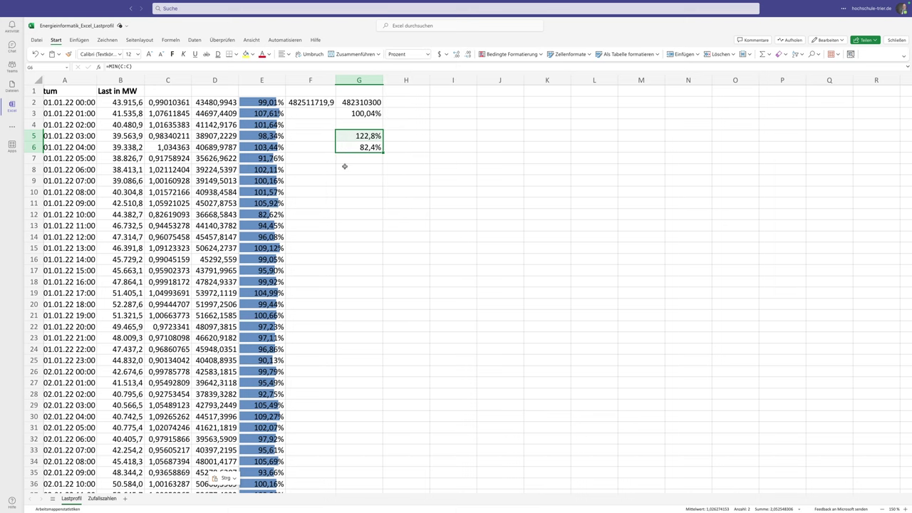
pyautogui.click(343, 169)
pyautogui.hscroll(-1, 342, 169)
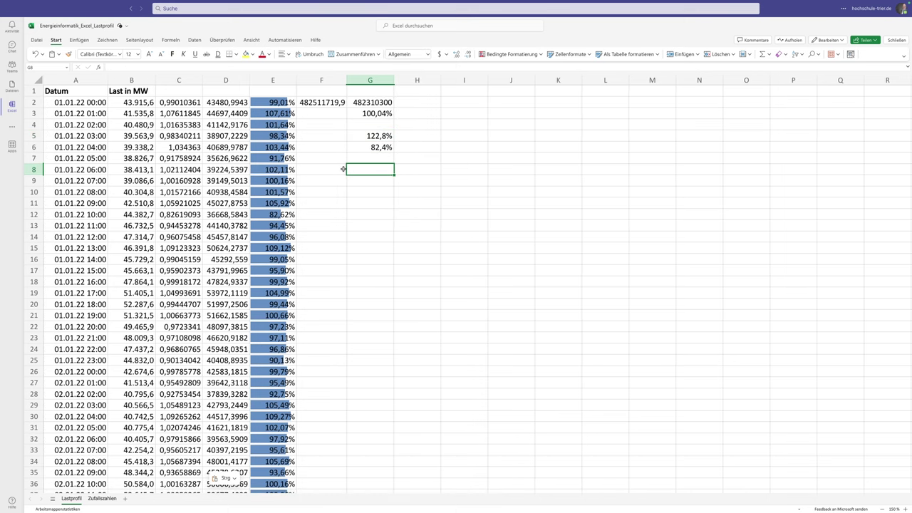